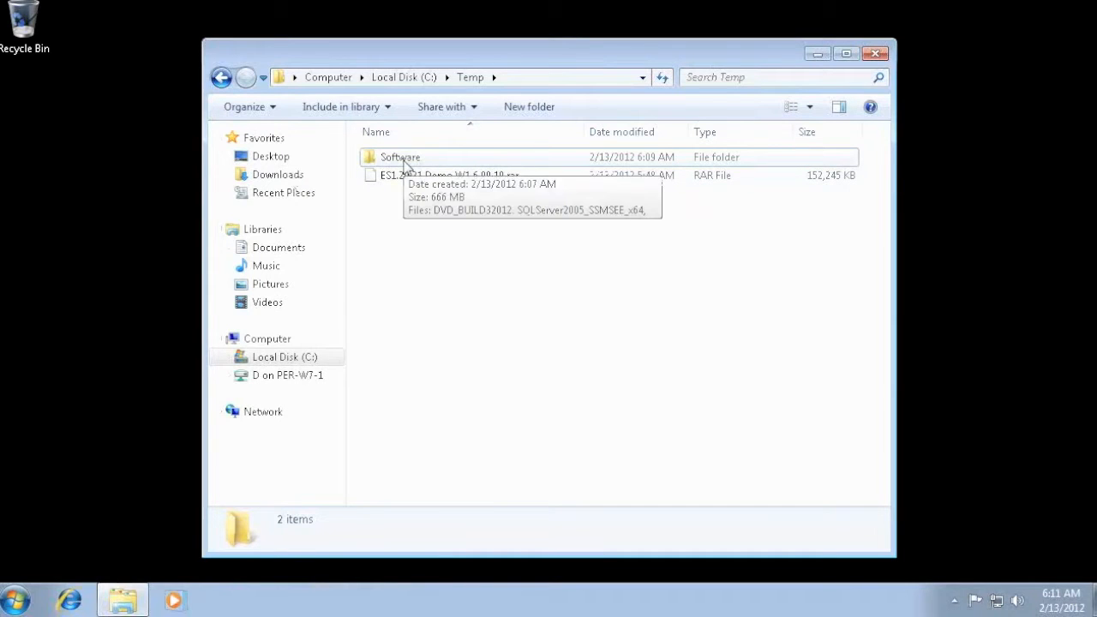
- Install WinRAR with default options from winrar-x64-393 in the Software folder, and close the shortcuts folder that opens after setup
double_click(404, 162)
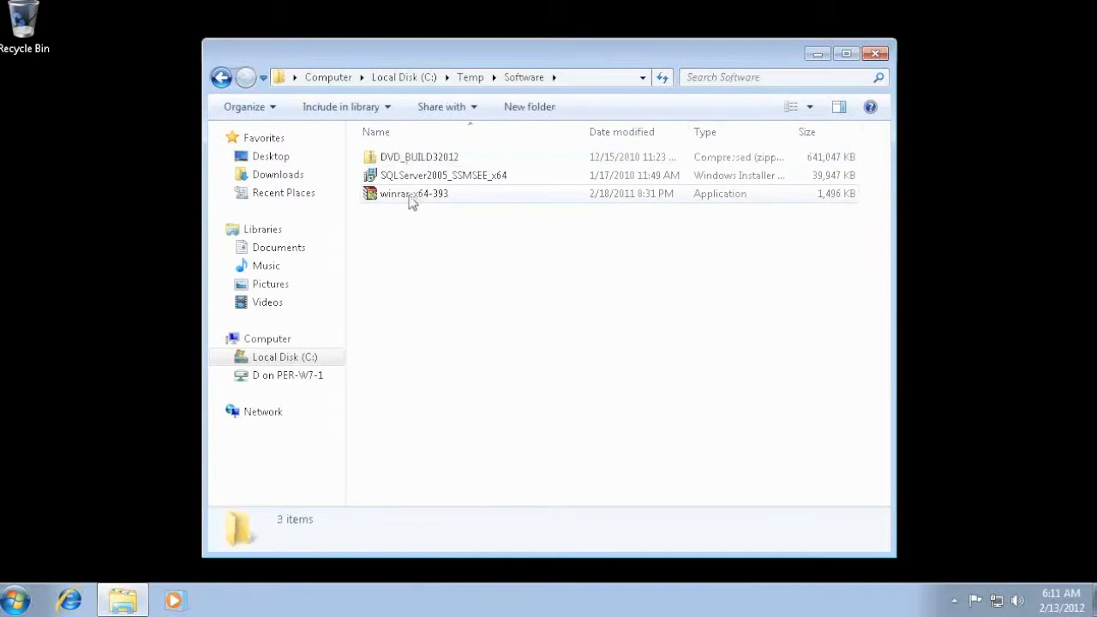
double_click(415, 196)
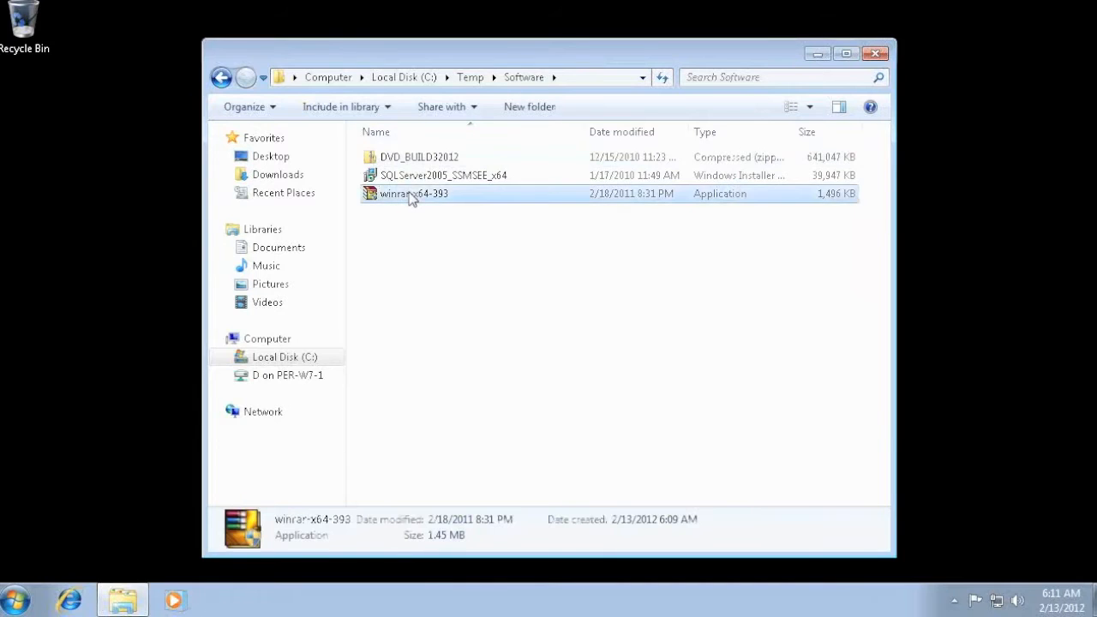
left_click(617, 347)
left_click(507, 443)
left_click(510, 441)
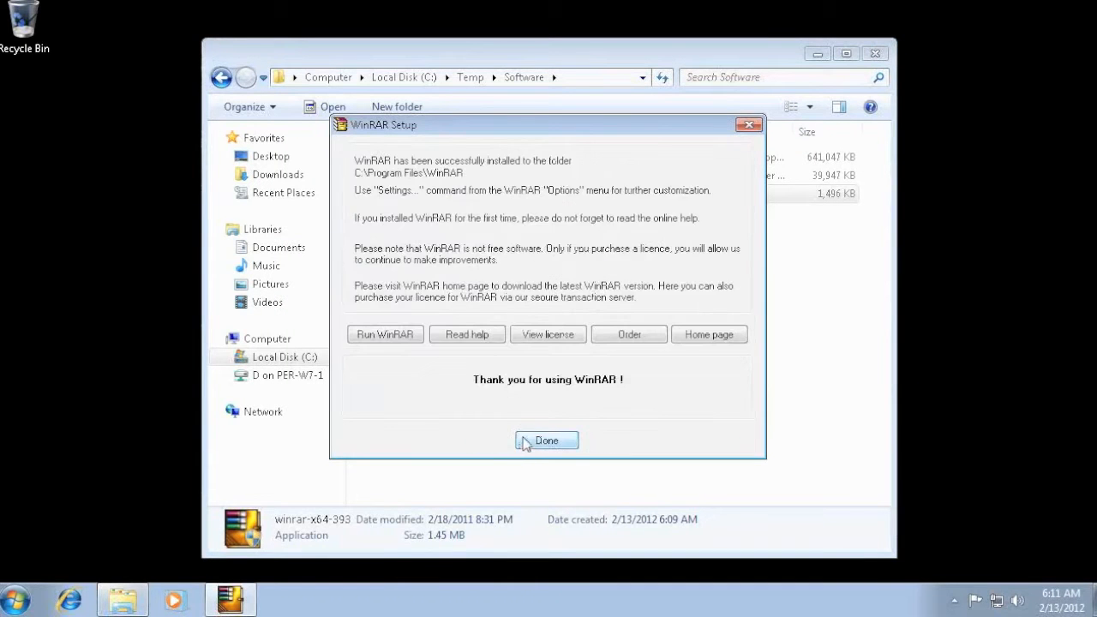
left_click(536, 441)
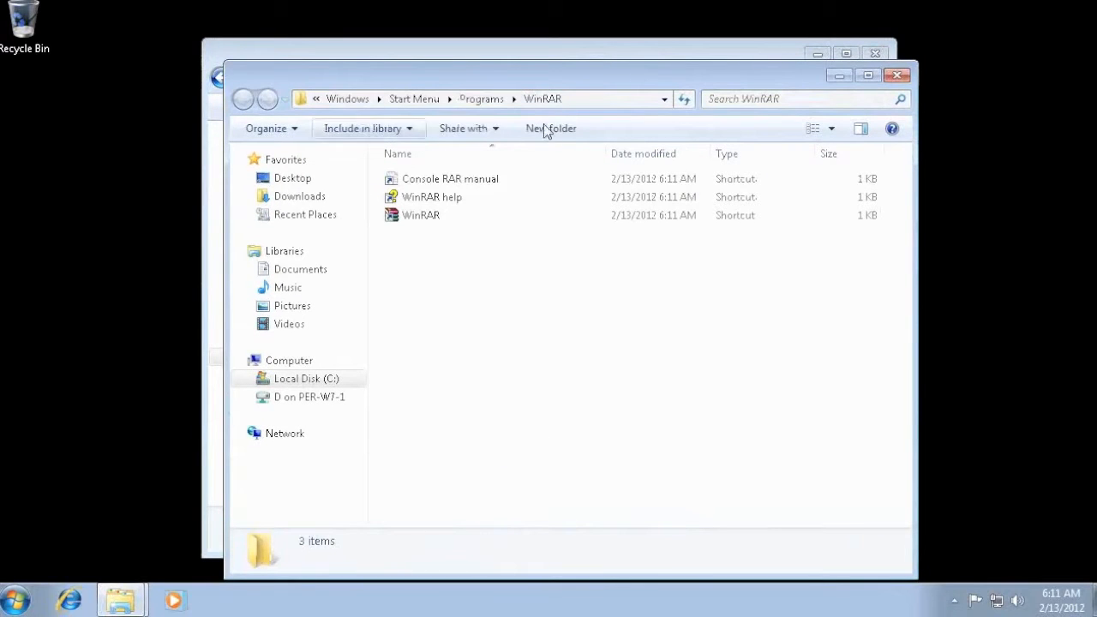
left_click(896, 76)
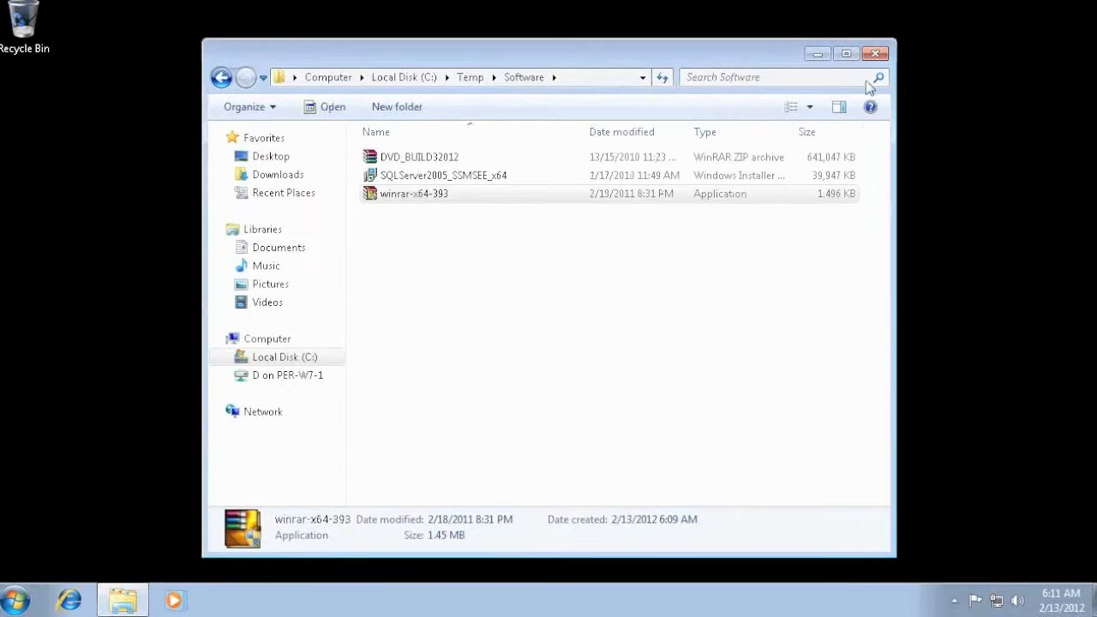
- Extract the DVD_BUILD32012 archive into a subfolder of the same name and open that folder
right_click(397, 160)
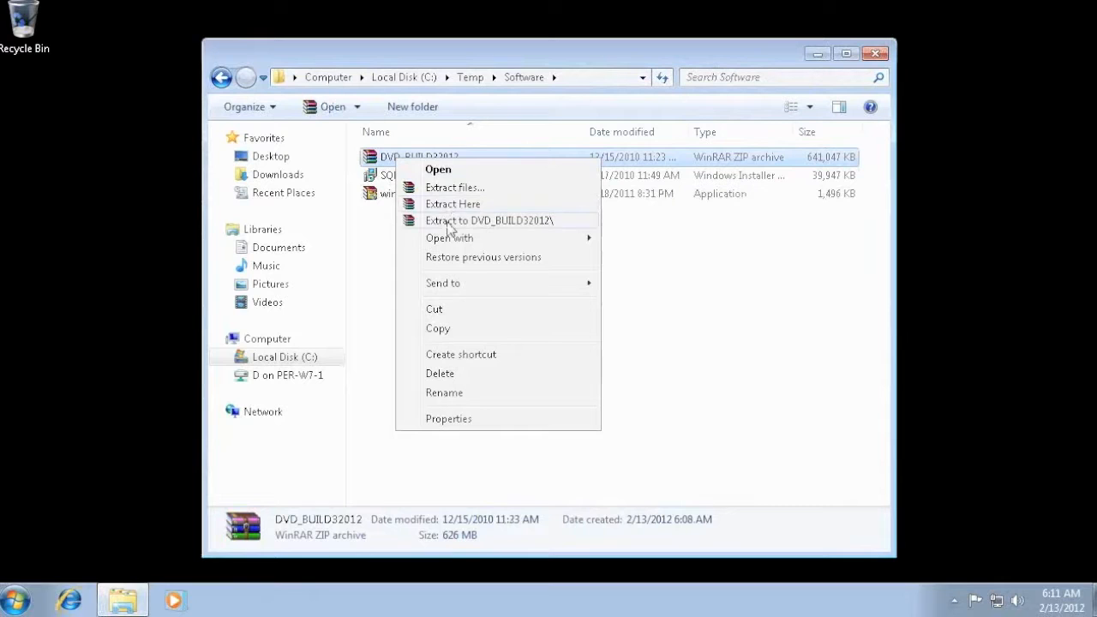
left_click(449, 224)
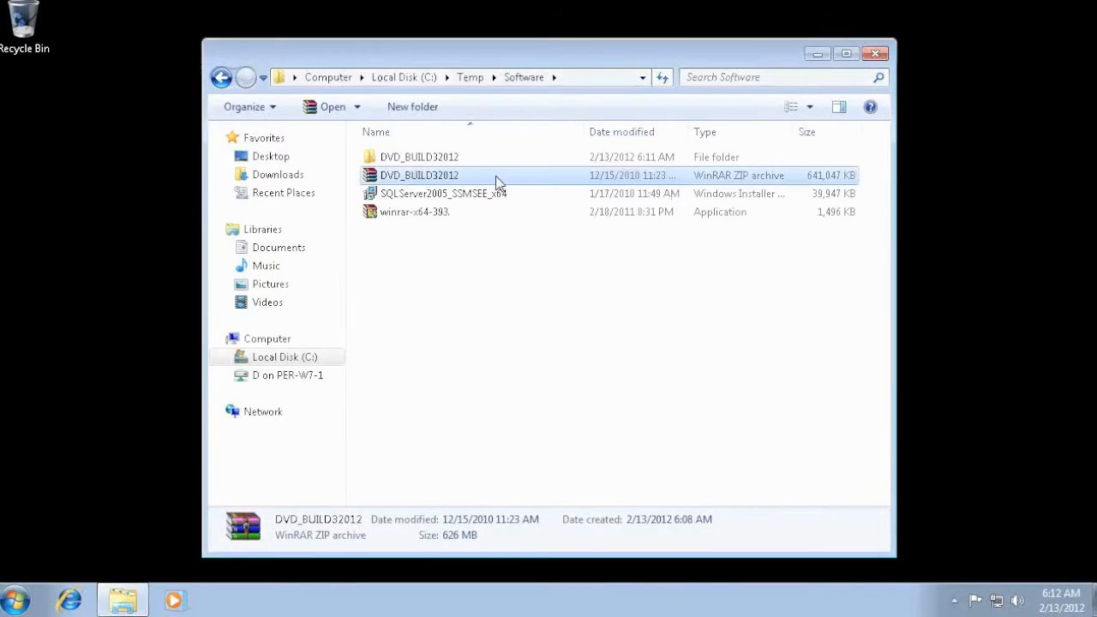
double_click(420, 157)
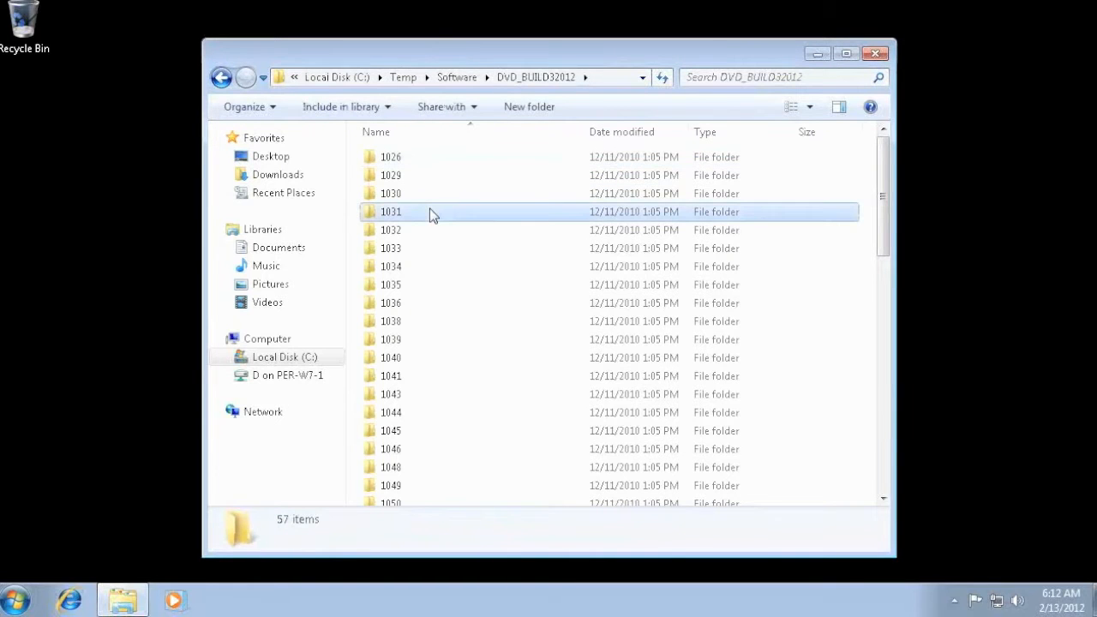
- Launch the setup application from the DVD_BUILD32012 folder and allow it to make changes to the computer
left_click(431, 214)
key("End")
key("Up")
key("Down")
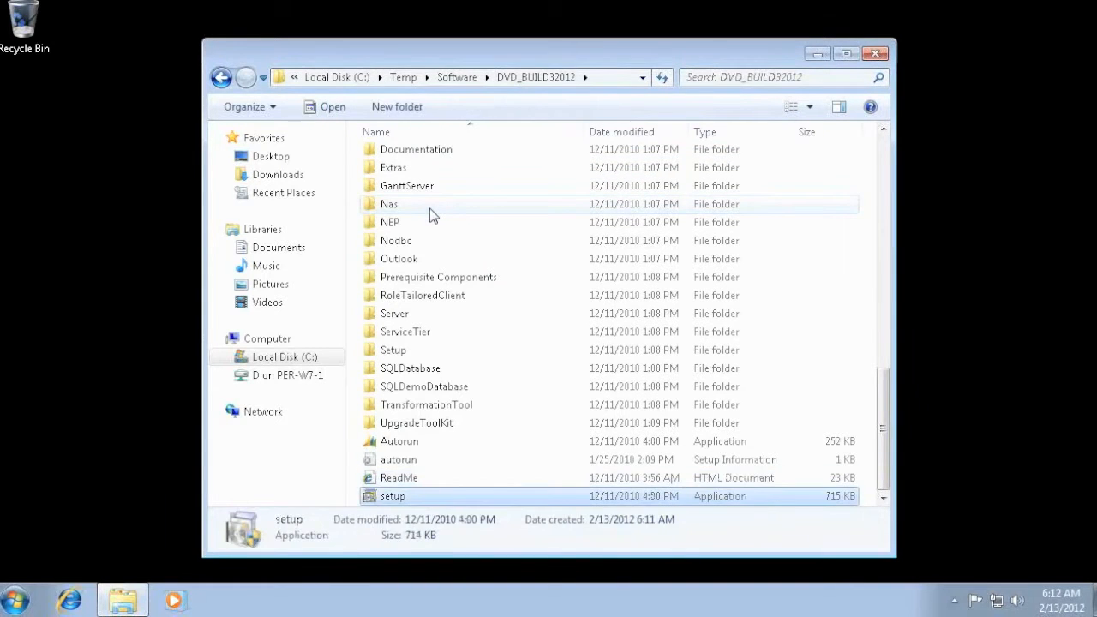
key("Return")
left_click(642, 352)
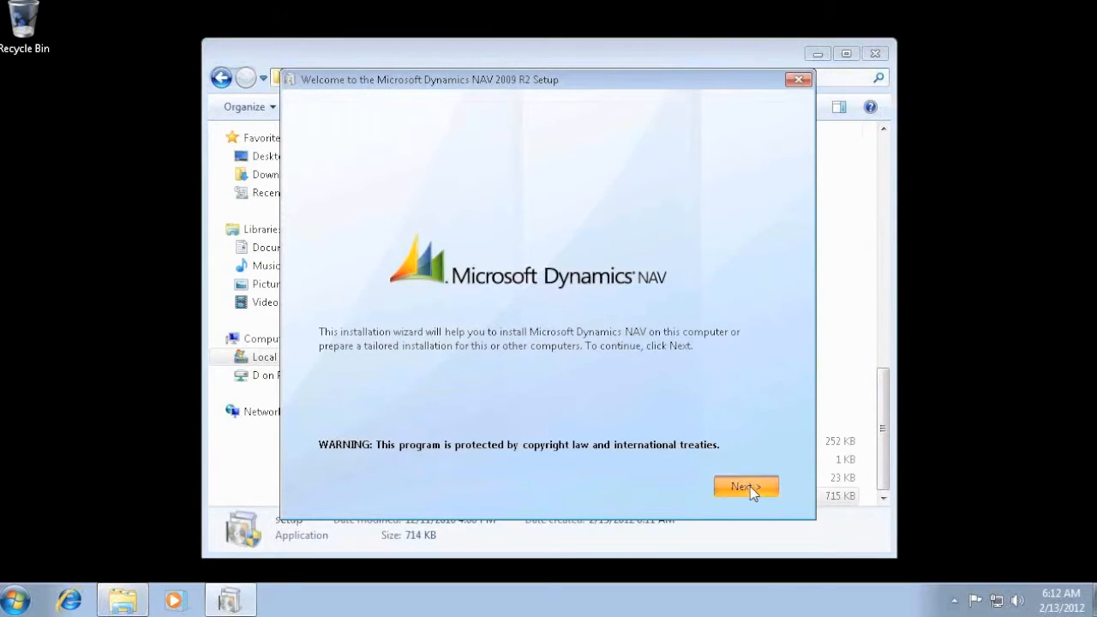
- Accept the Microsoft Dynamics NAV 2009 R2 license terms and run the Install Demo option, continuing despite the missing Outlook prerequisite
left_click(747, 487)
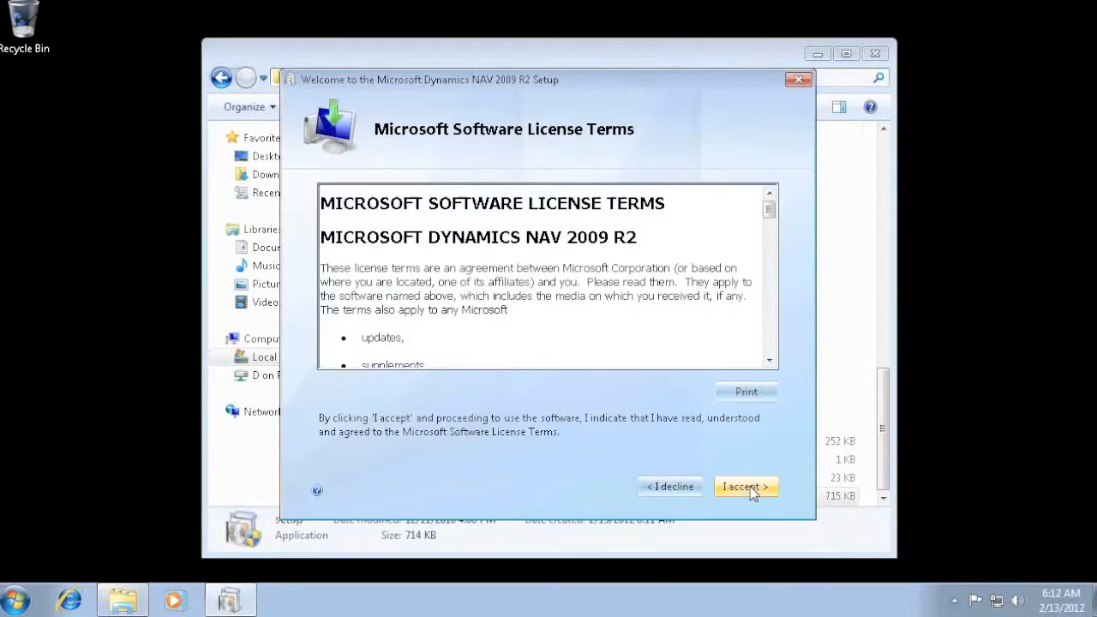
left_click(747, 487)
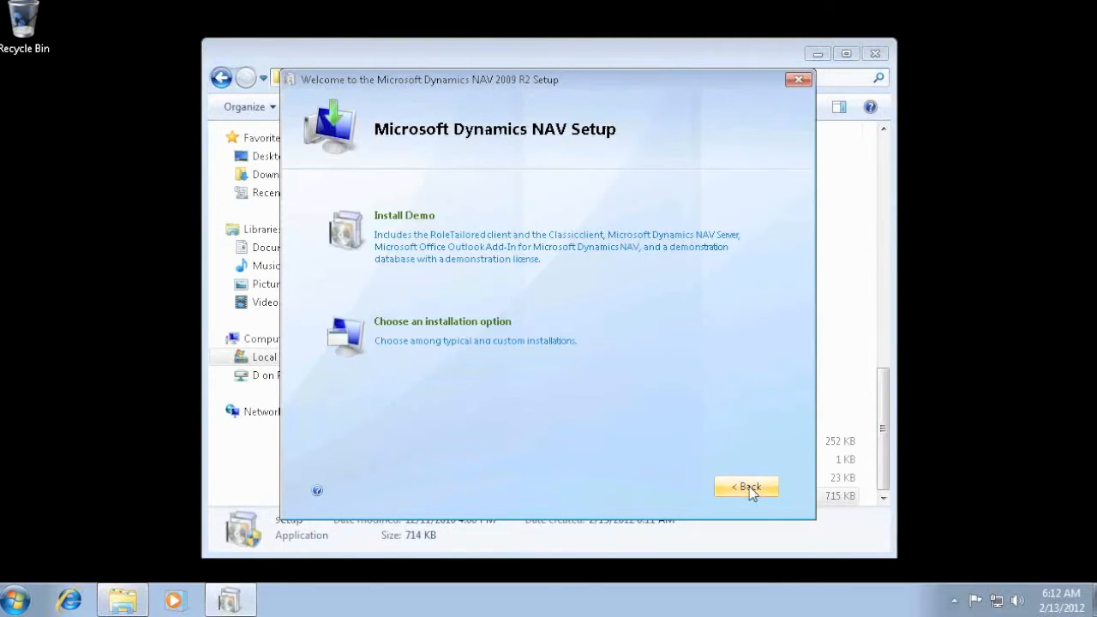
left_click(420, 247)
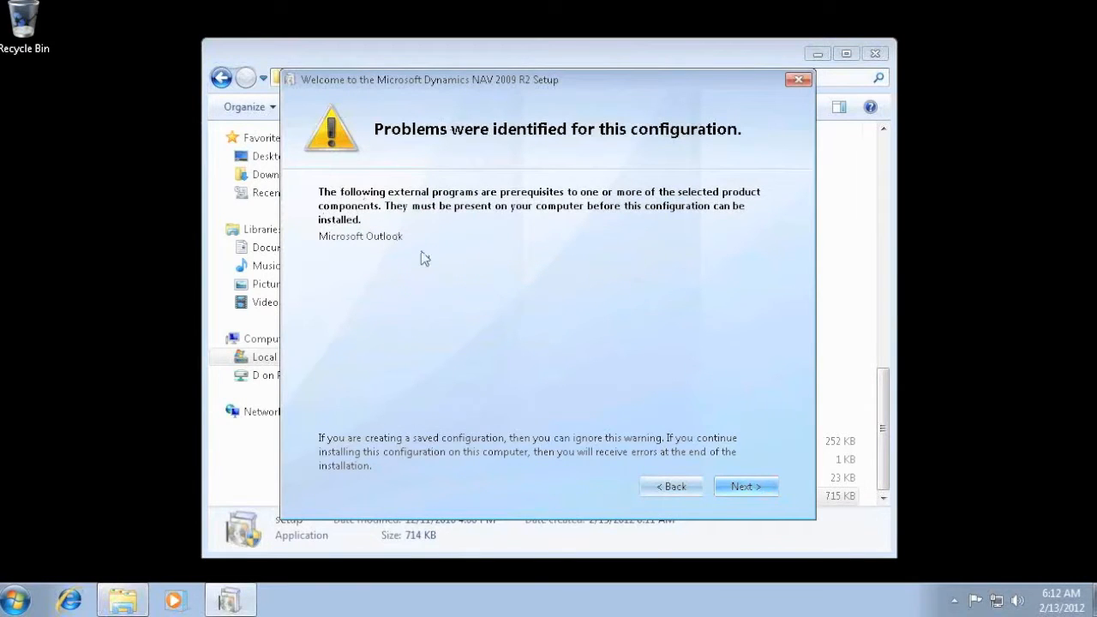
left_click(744, 485)
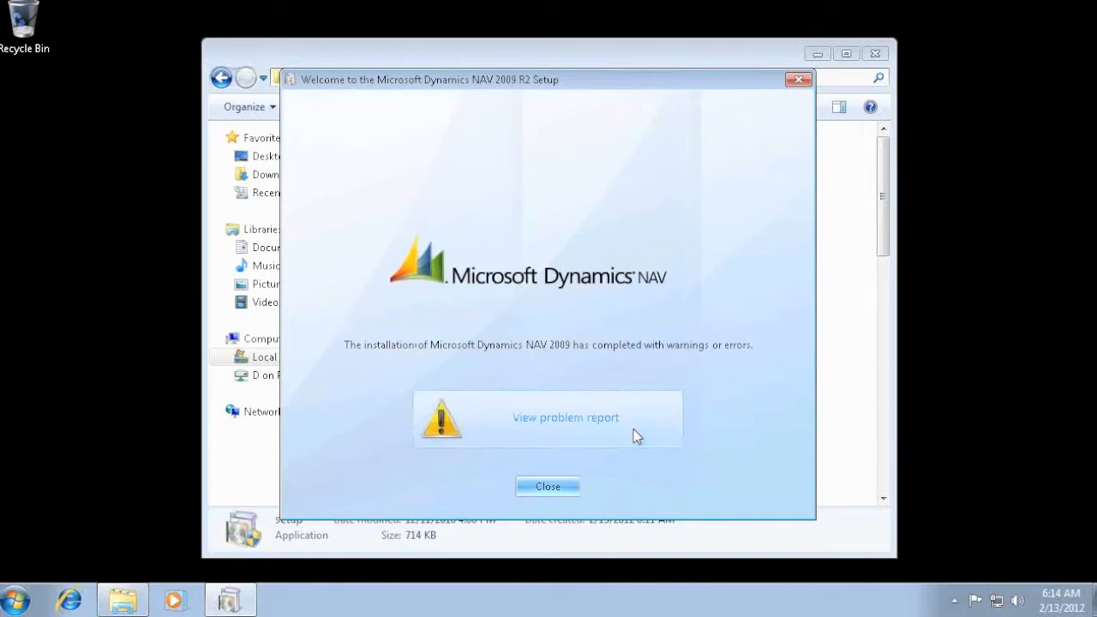
- View the installation problem report, then close the Dynamics NAV setup and return to the Software folder
left_click(598, 418)
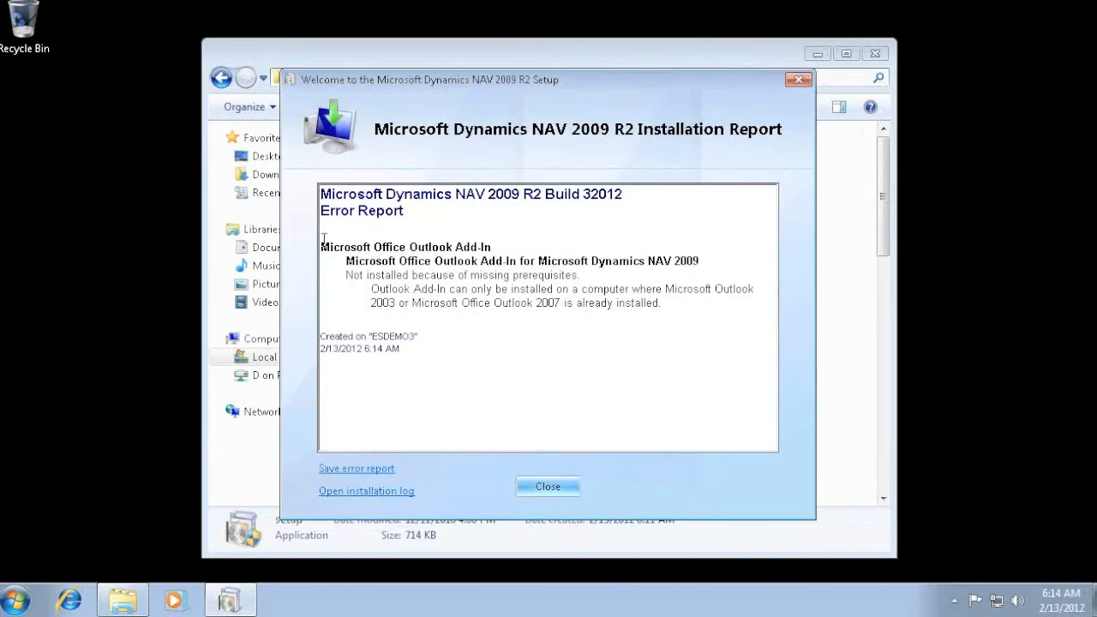
left_click(545, 490)
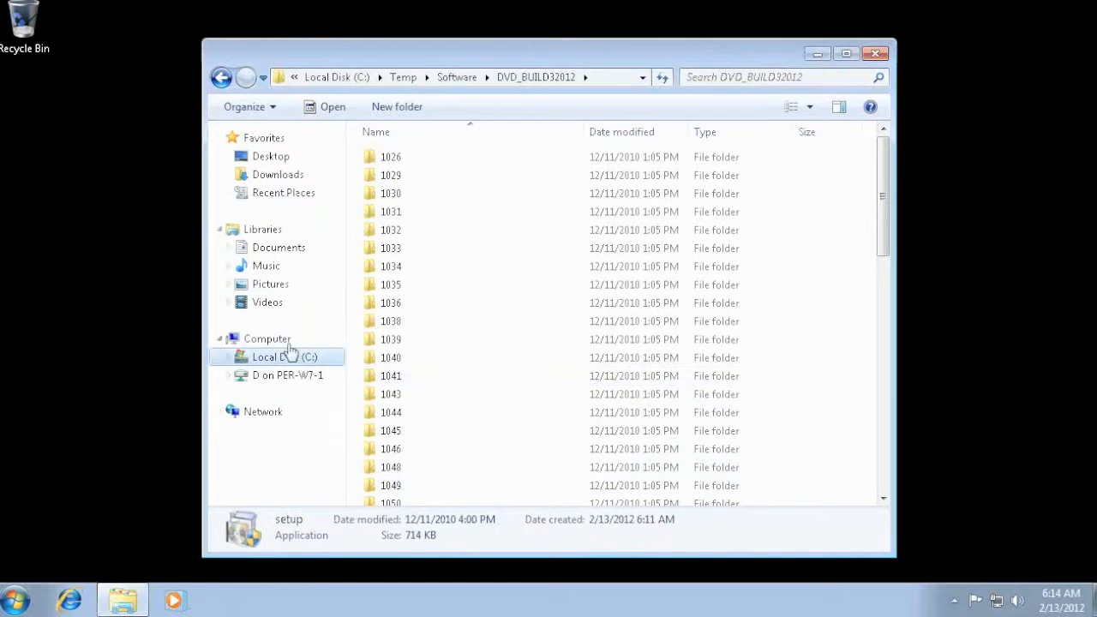
left_click(220, 77)
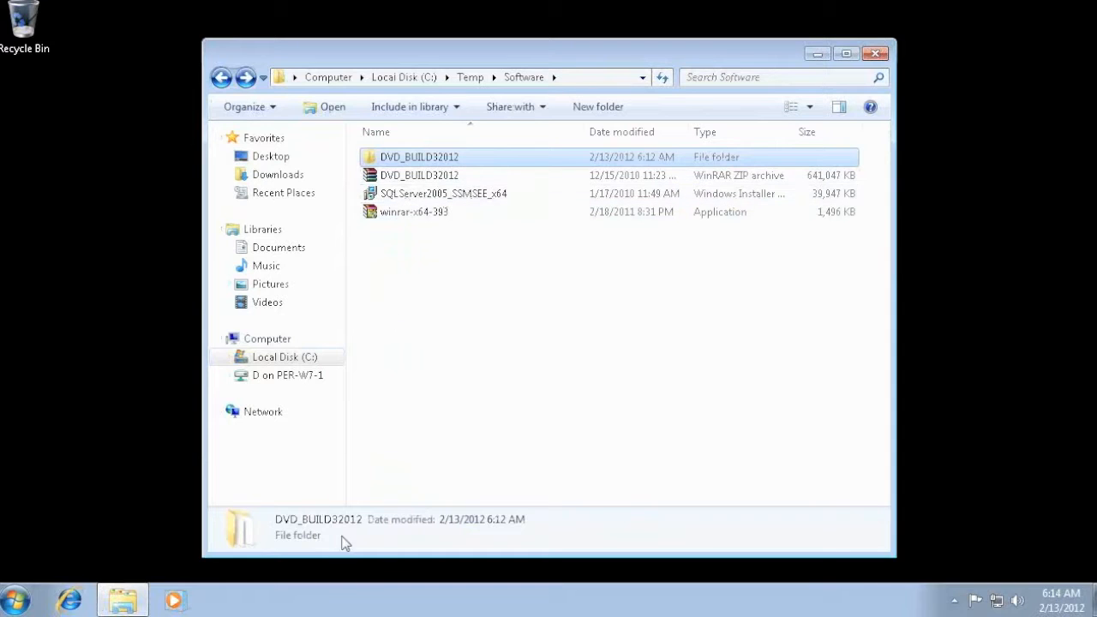
- Find Command Prompt with a search for "comm" and run it as administrator
left_click(15, 600)
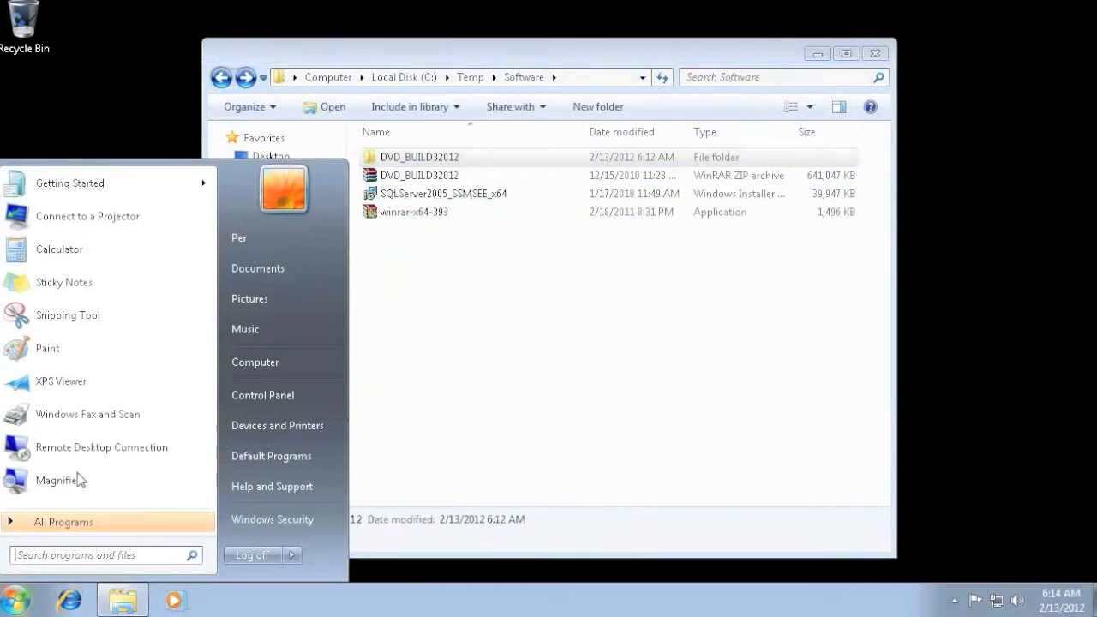
type("comm")
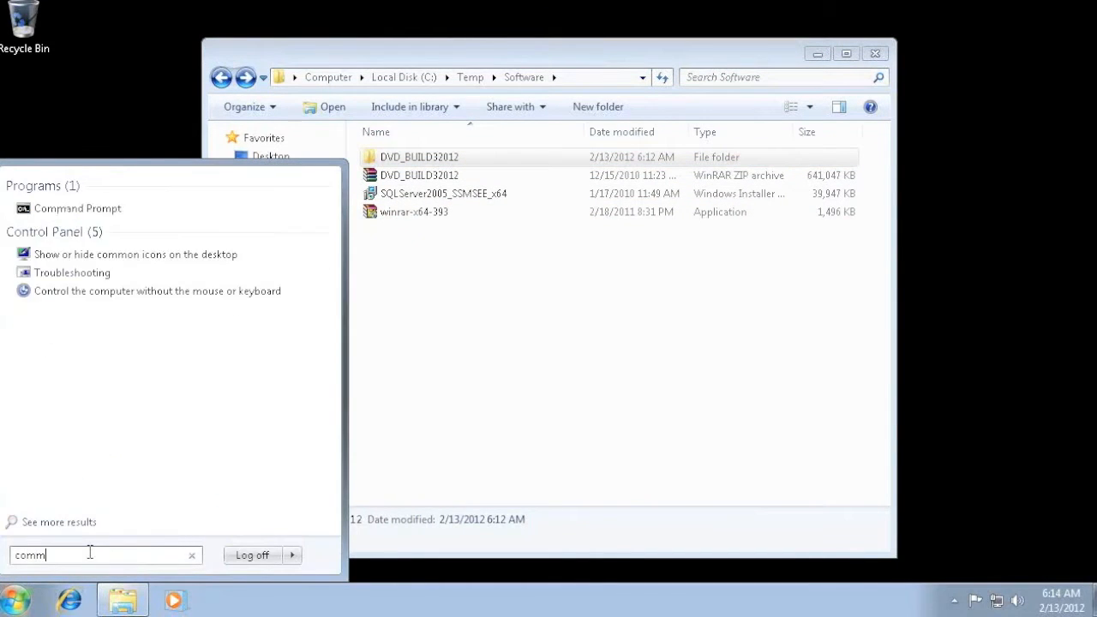
right_click(76, 213)
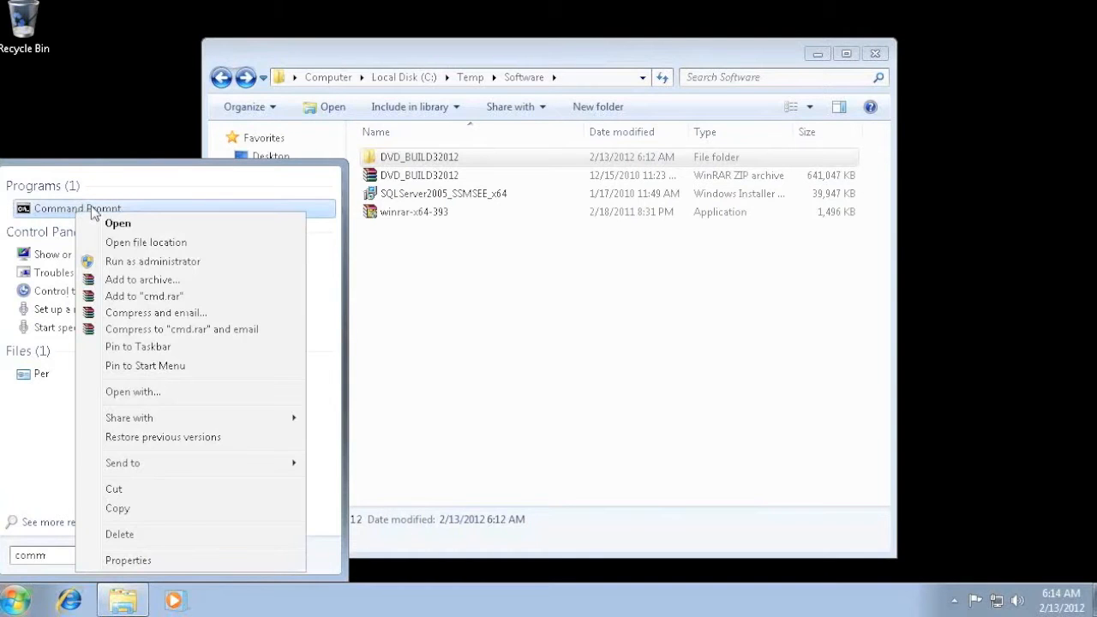
left_click(162, 262)
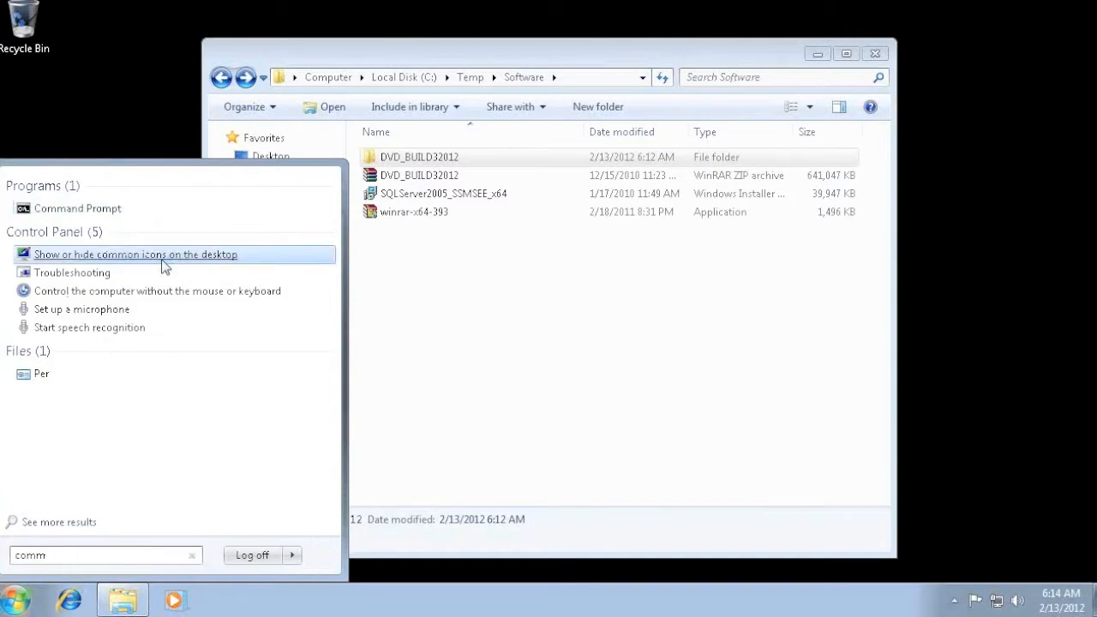
left_click(274, 353)
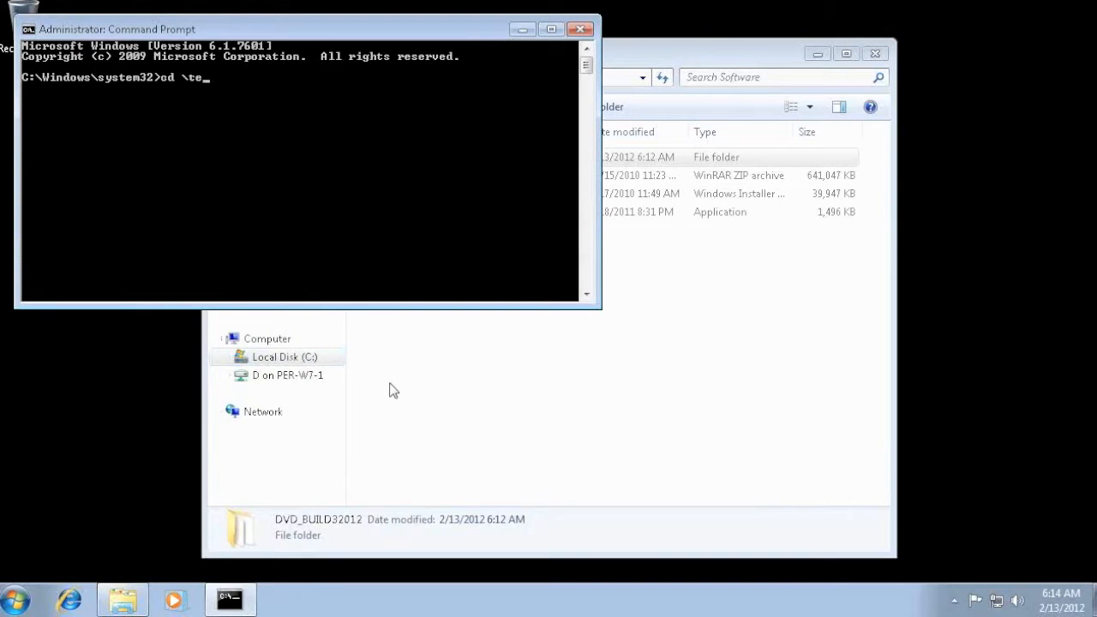
- Change to the C:\Temp\Software directory in the command prompt and run SQLServer2005_SSMSEE_x64.msi
key("Return")
type("cd Software")
key("Return")
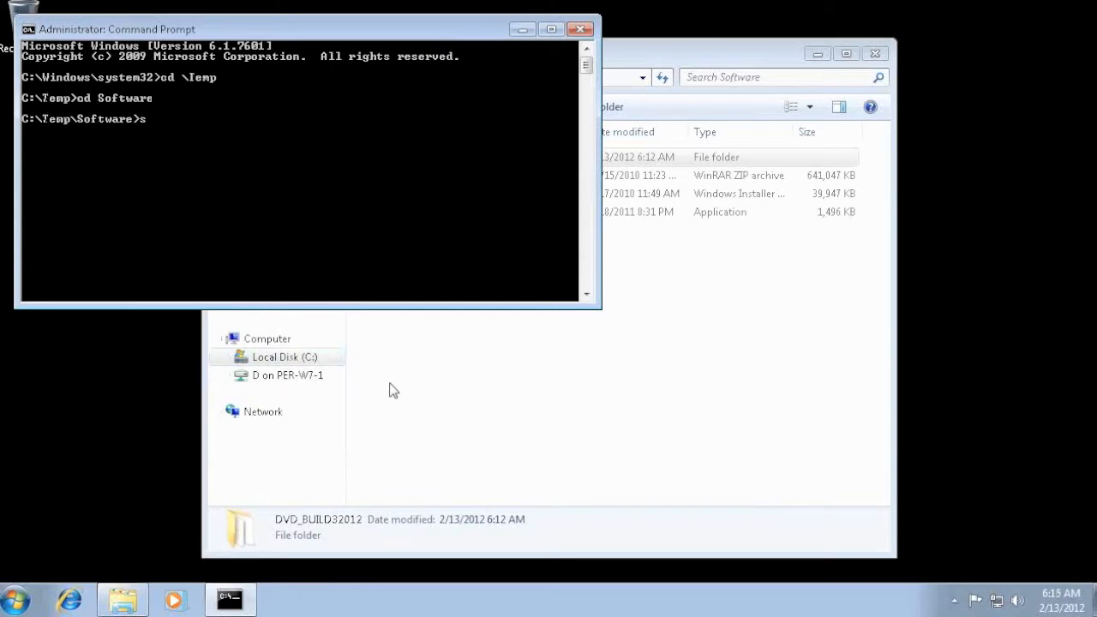
type("si")
key("Tab")
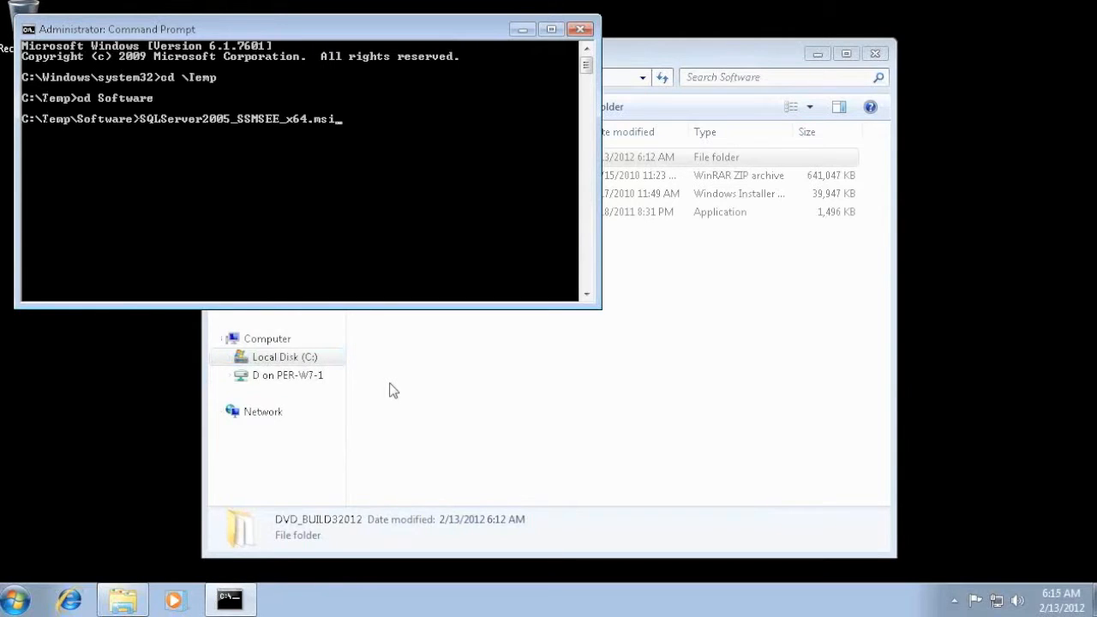
key("Return")
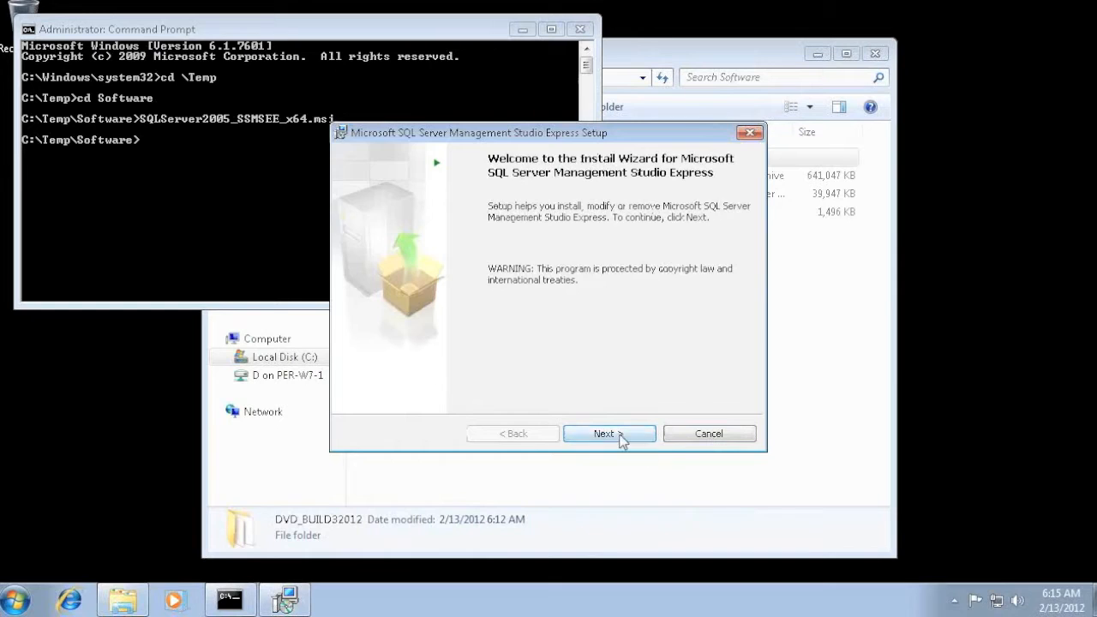
- Accept the license agreement and install Microsoft SQL Server Management Studio Express with the default settings, finishing the wizard
left_click(621, 436)
left_click(435, 371)
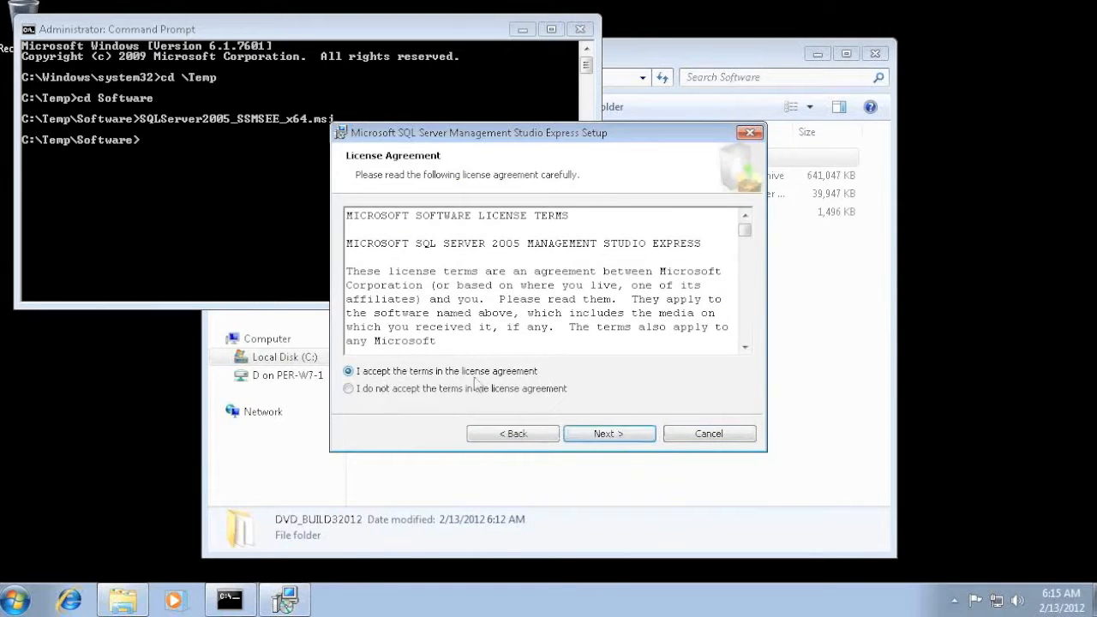
left_click(609, 433)
left_click(610, 434)
left_click(615, 435)
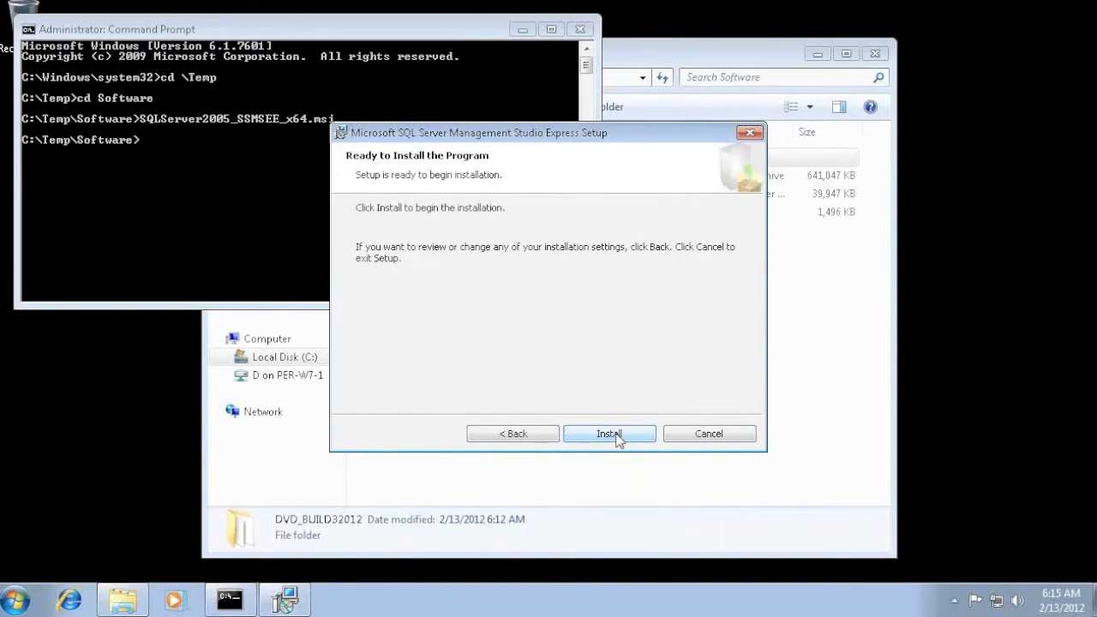
left_click(617, 439)
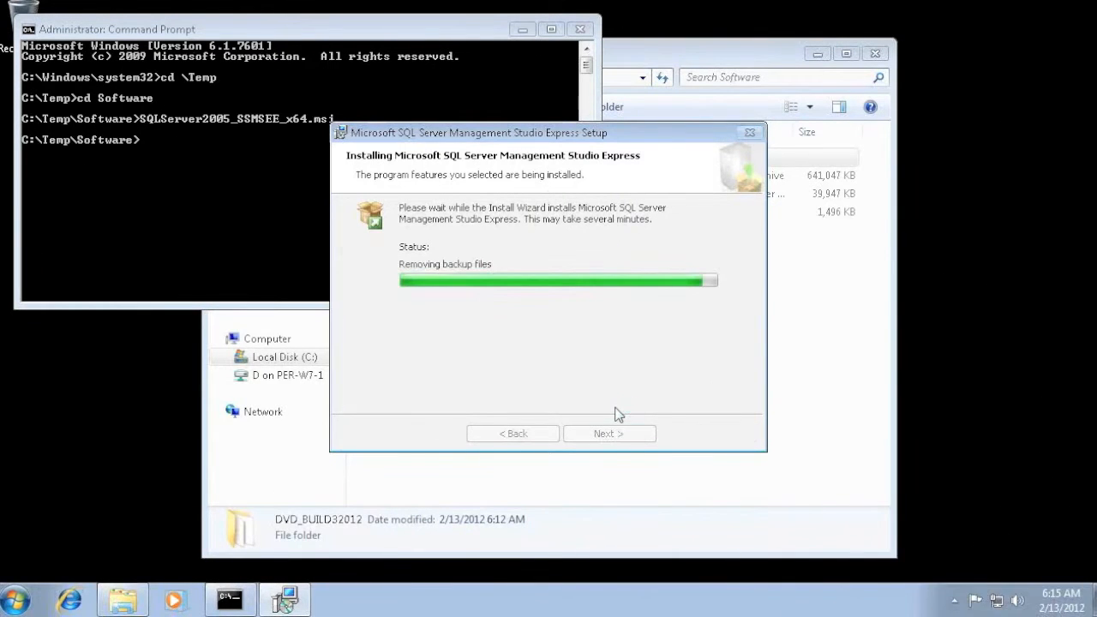
left_click(615, 436)
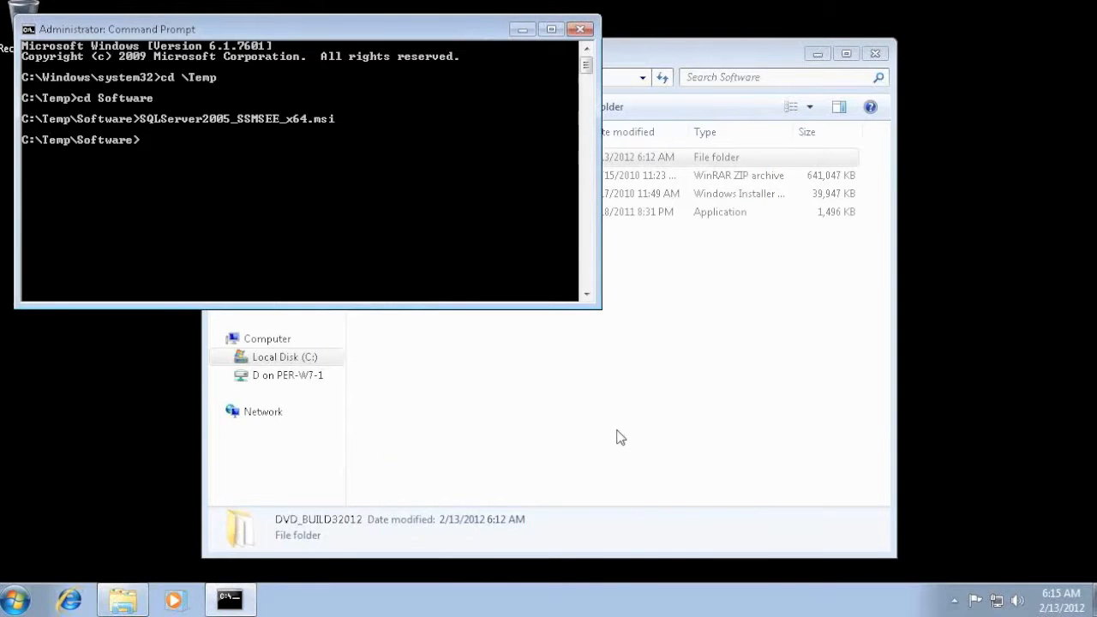
- Exit the command prompt and go up to the Temp folder in the file window
type("exit")
key("Return")
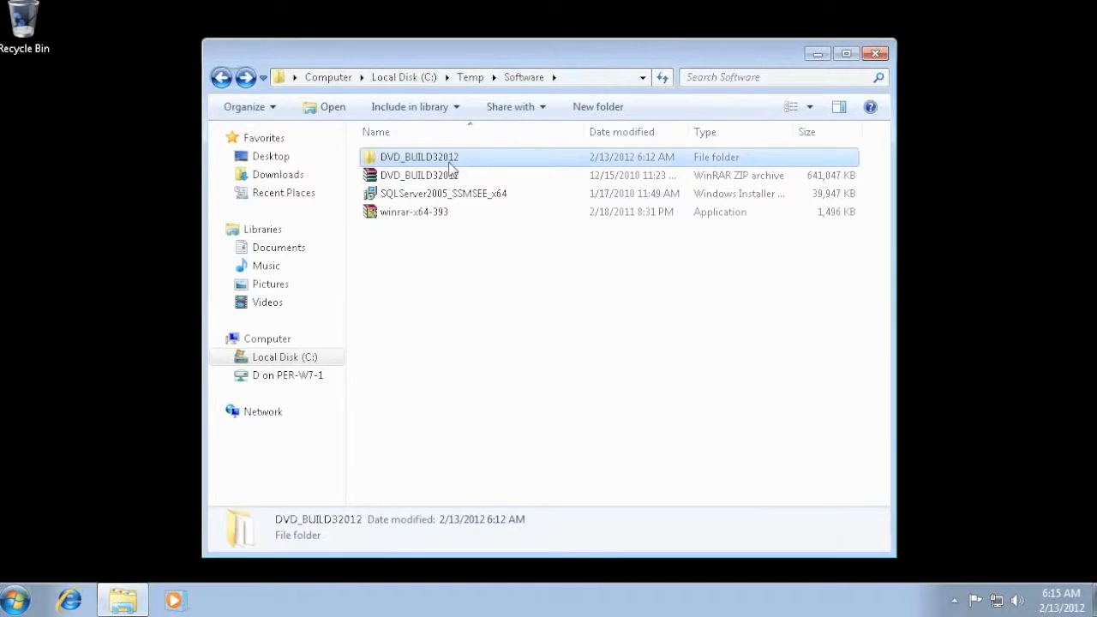
left_click(470, 78)
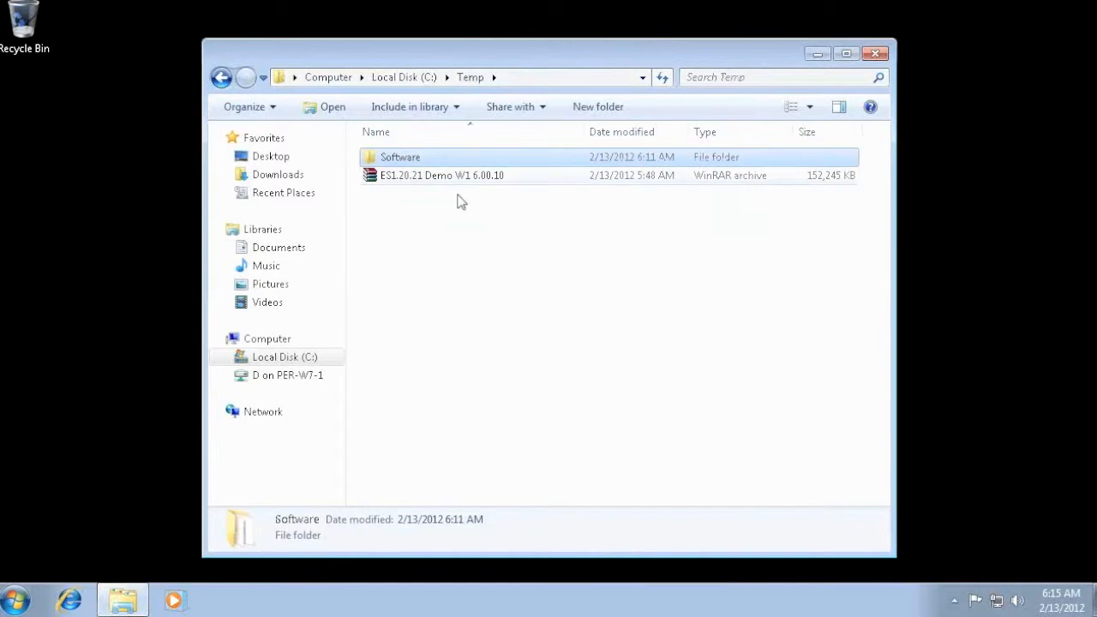
- Extract the ES1.20.21 Demo W1 6.00.10 archive into a folder of the same name and open that folder
left_click(398, 177)
right_click(397, 175)
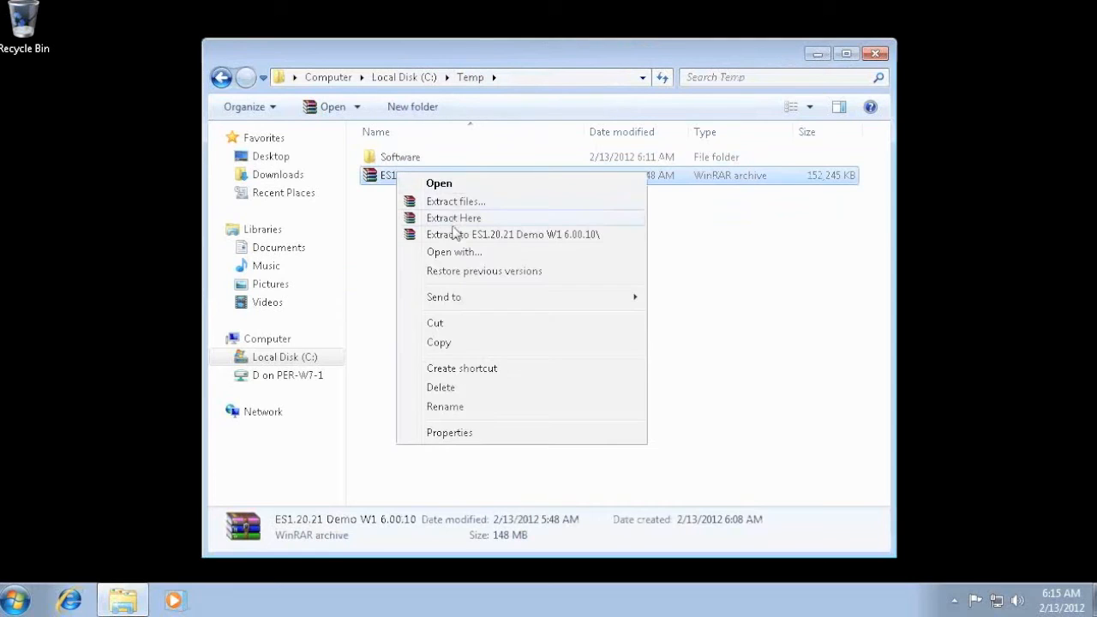
left_click(451, 236)
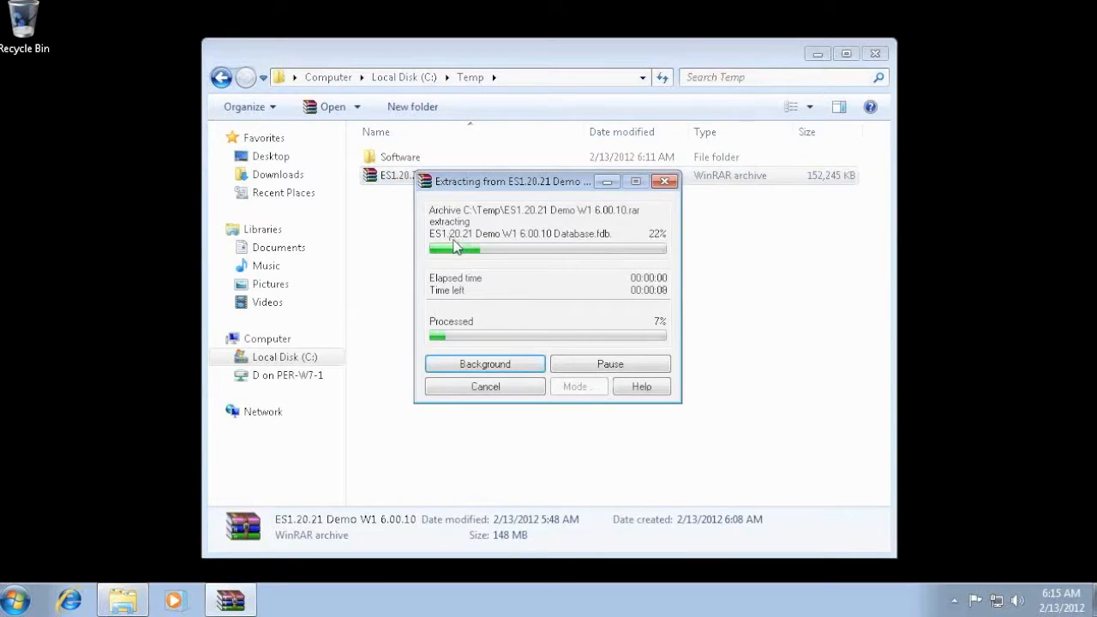
left_click_drag(469, 190, 806, 67)
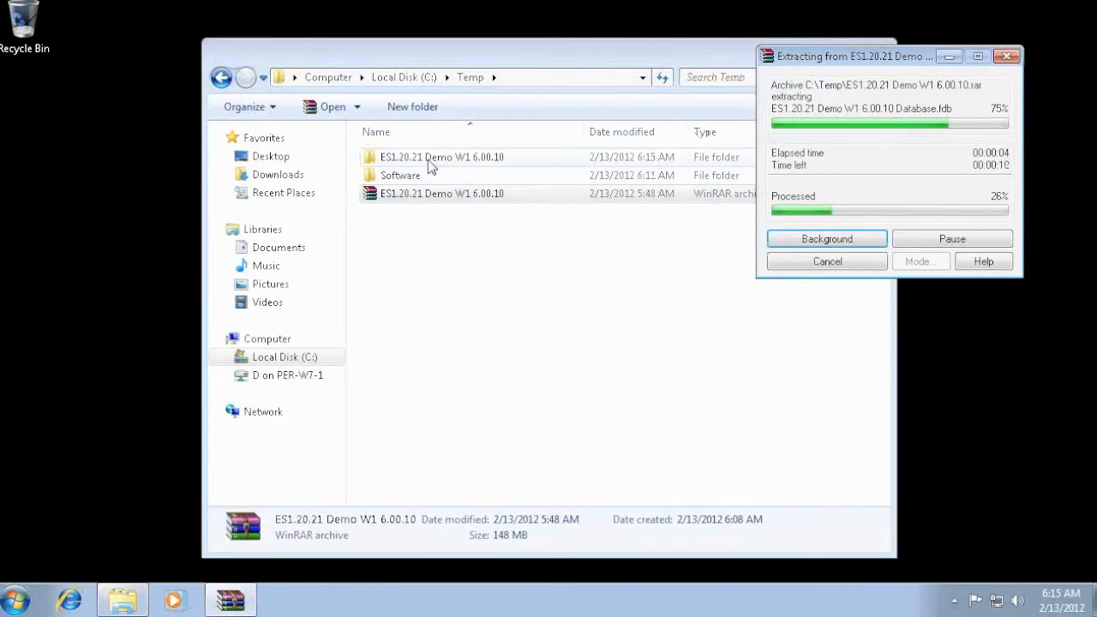
double_click(397, 163)
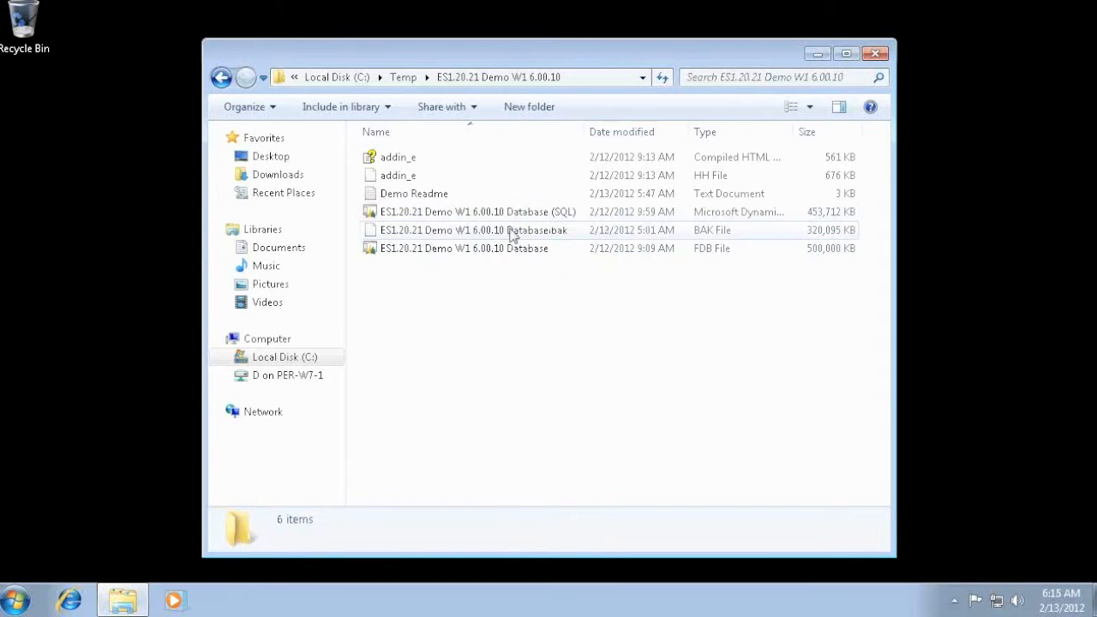
- Look over the extracted database files and open Demo Readme at the instructions for installing the RoleTailored demo database
left_click(482, 248)
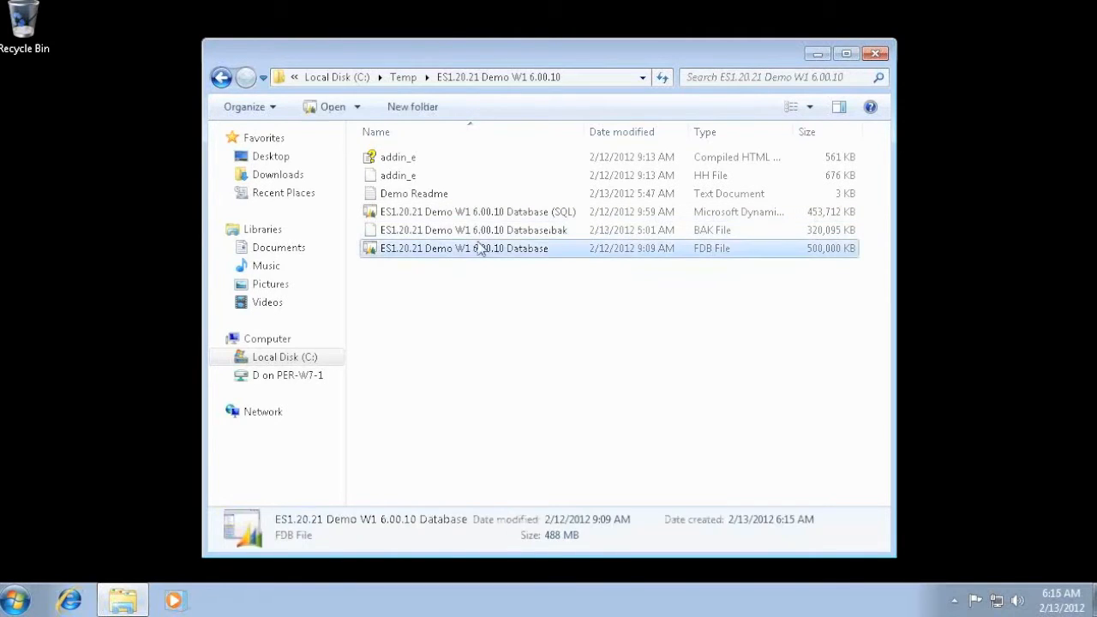
left_click(472, 228)
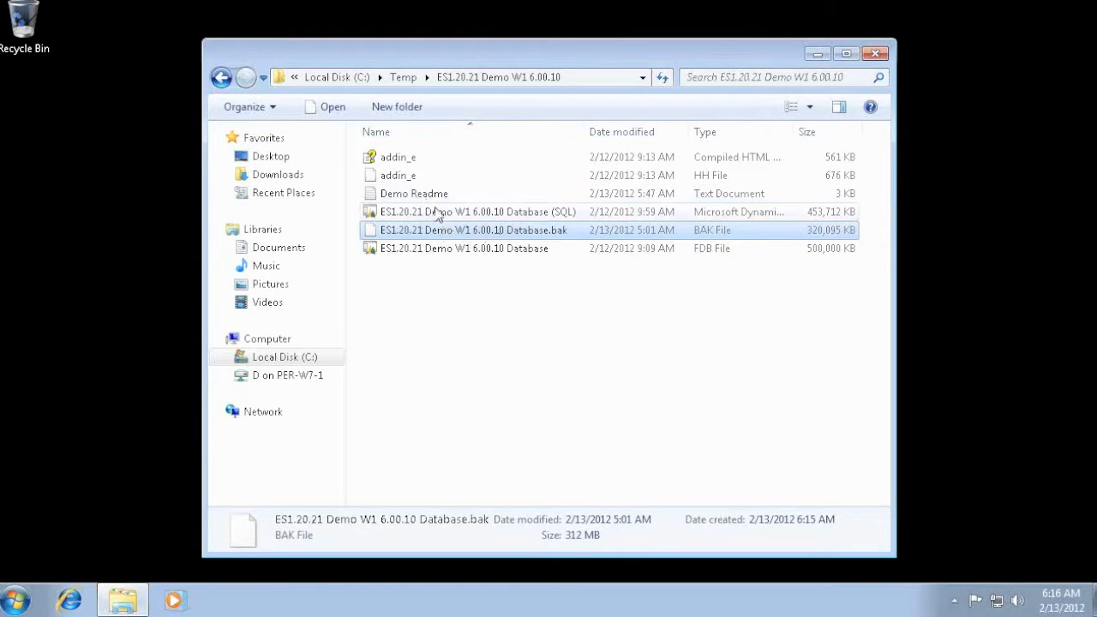
double_click(406, 195)
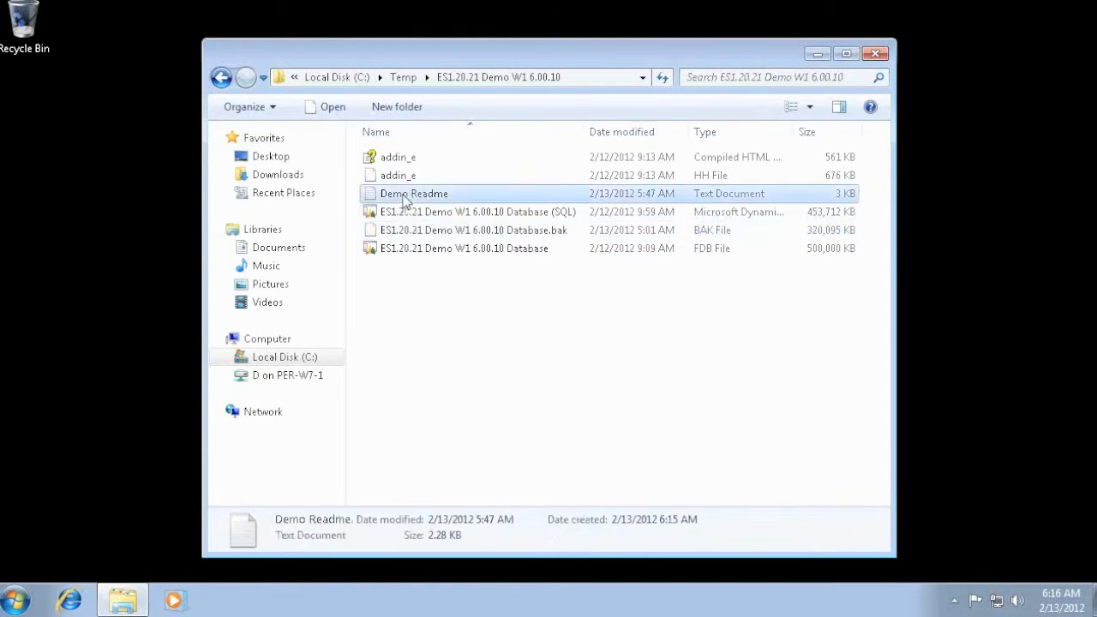
scroll(382, 318, "down", 9)
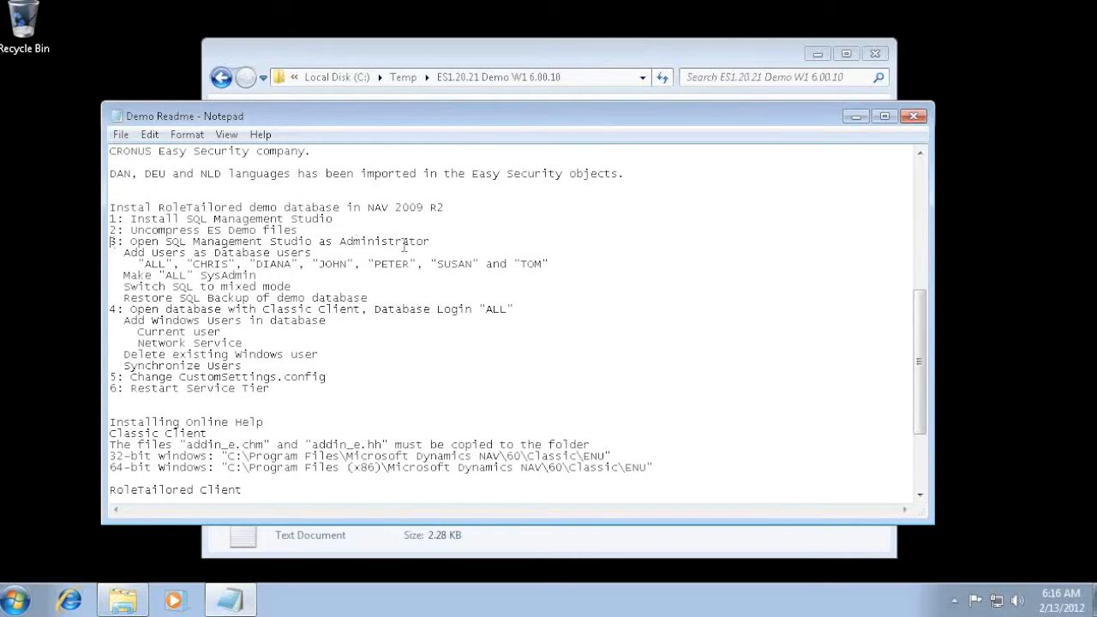
- Start SQL Server Management Studio Express as administrator and connect to the ESDEMO3 server
left_click(19, 602)
type("sql")
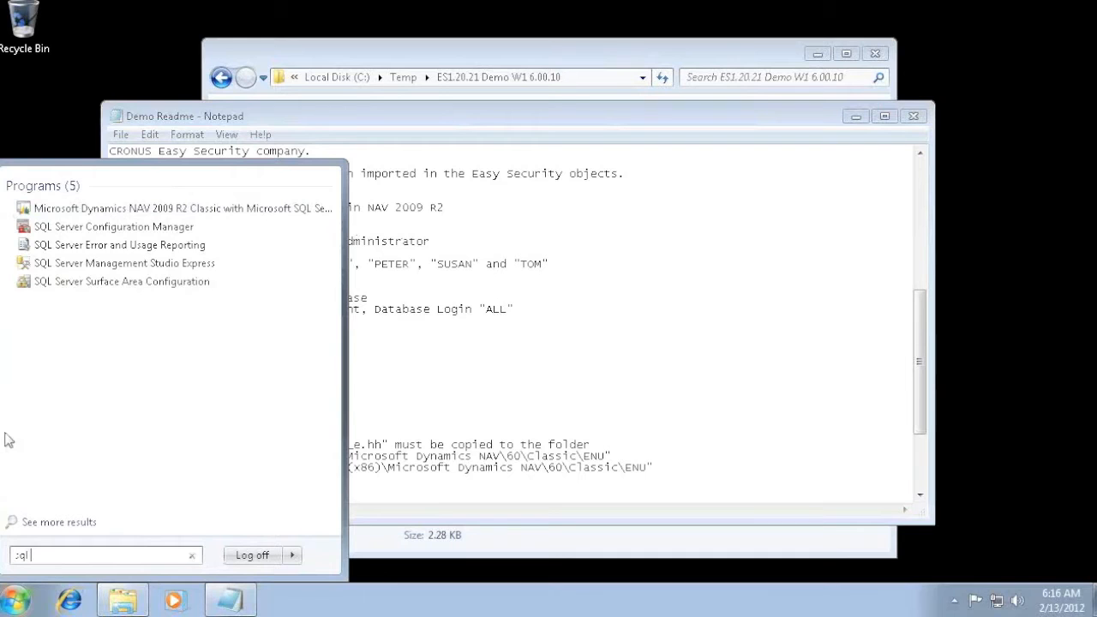
right_click(108, 268)
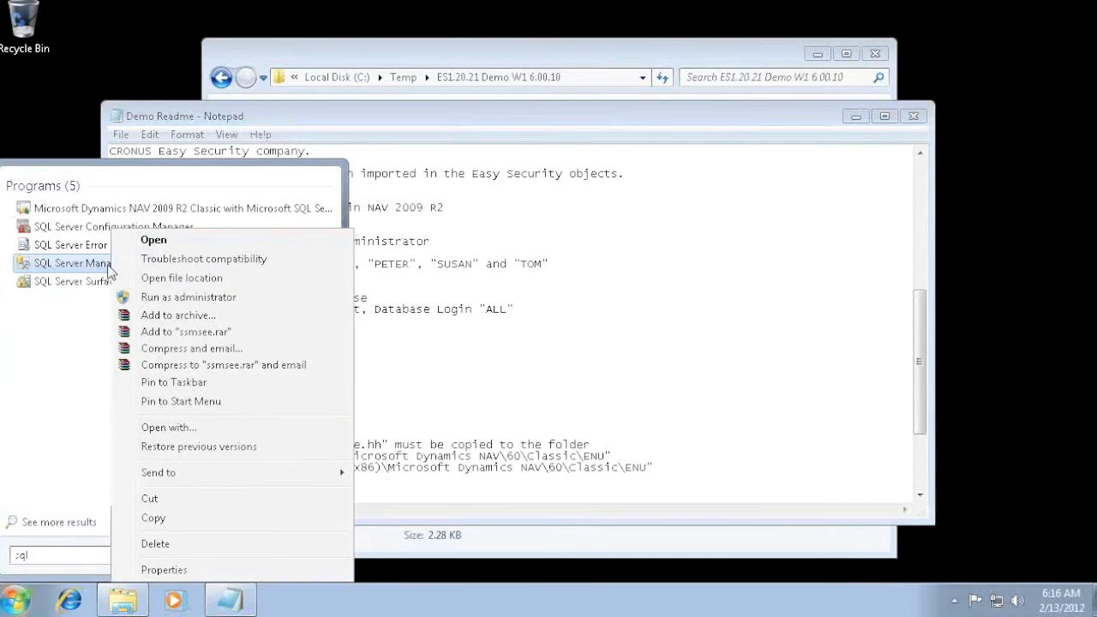
left_click(214, 300)
left_click(282, 360)
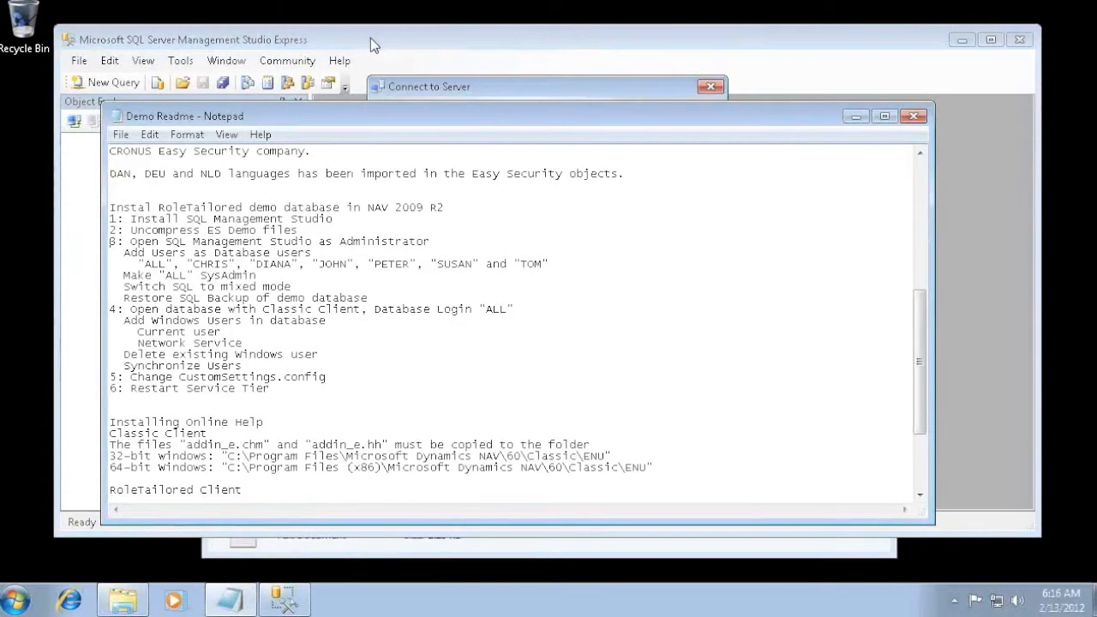
left_click(370, 37)
left_click(480, 322)
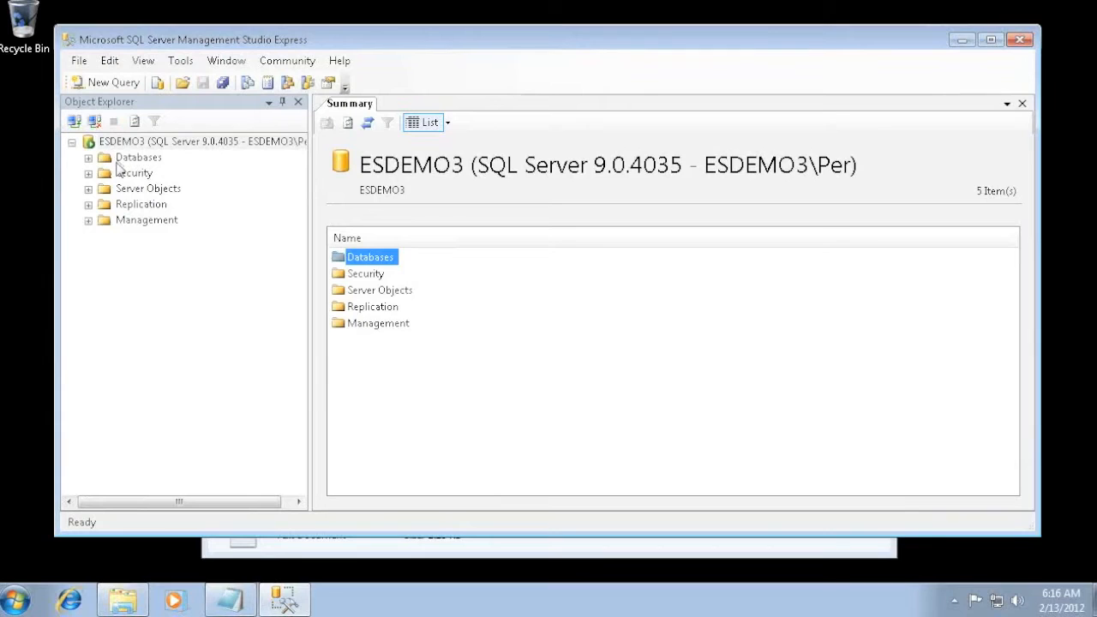
- Expand the server's Databases folder and move the Demo Readme window clear of the object tree
left_click(120, 159)
left_click(88, 158)
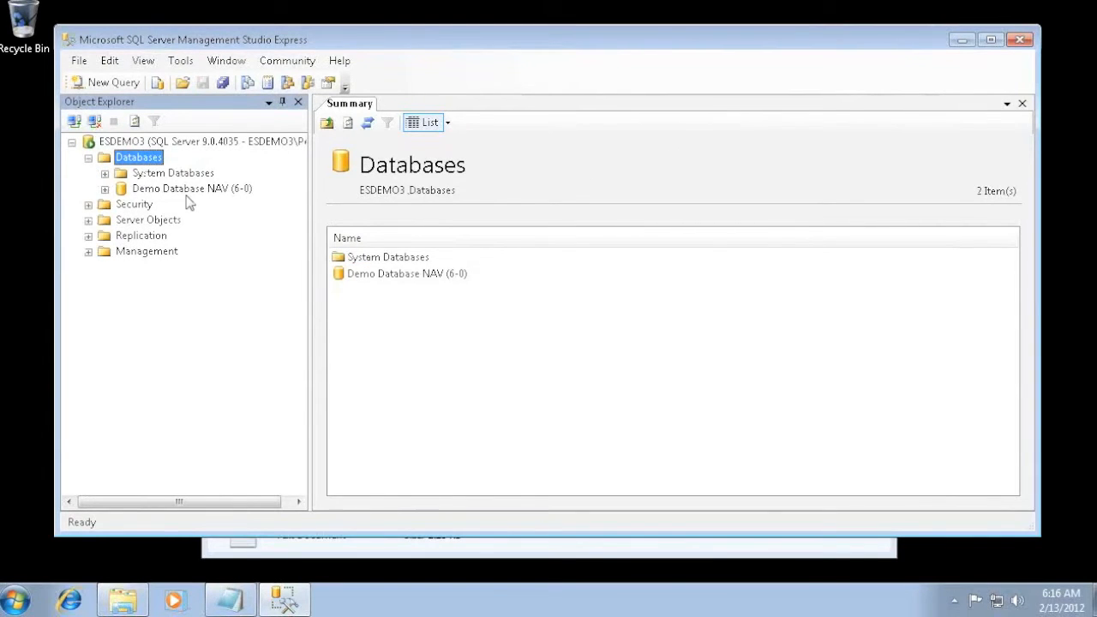
key("alt+Tab")
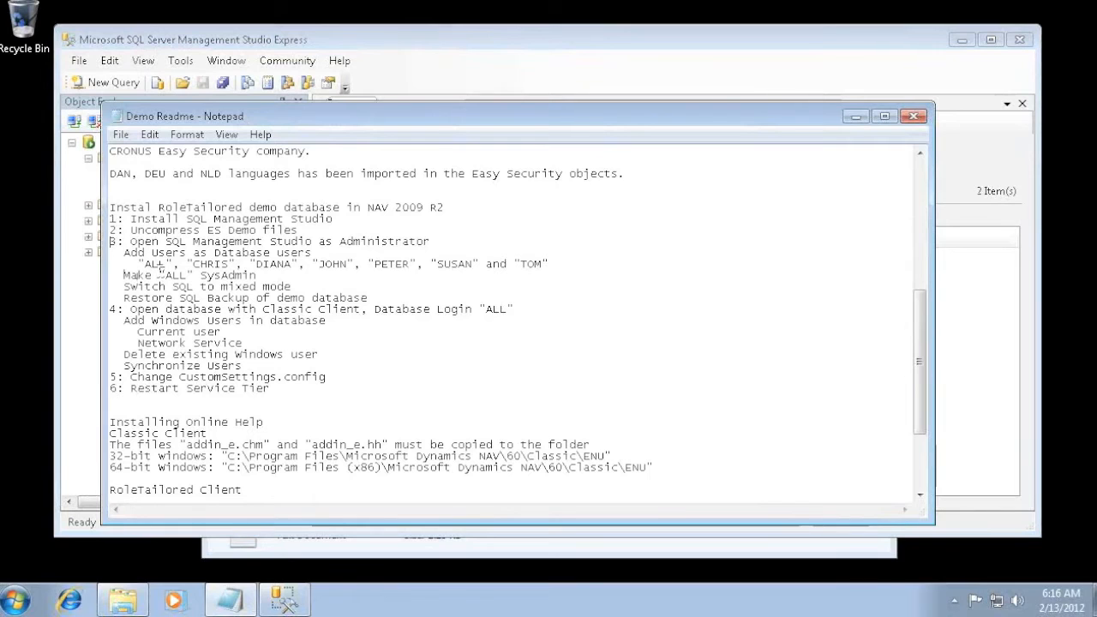
left_click_drag(264, 112, 241, 419)
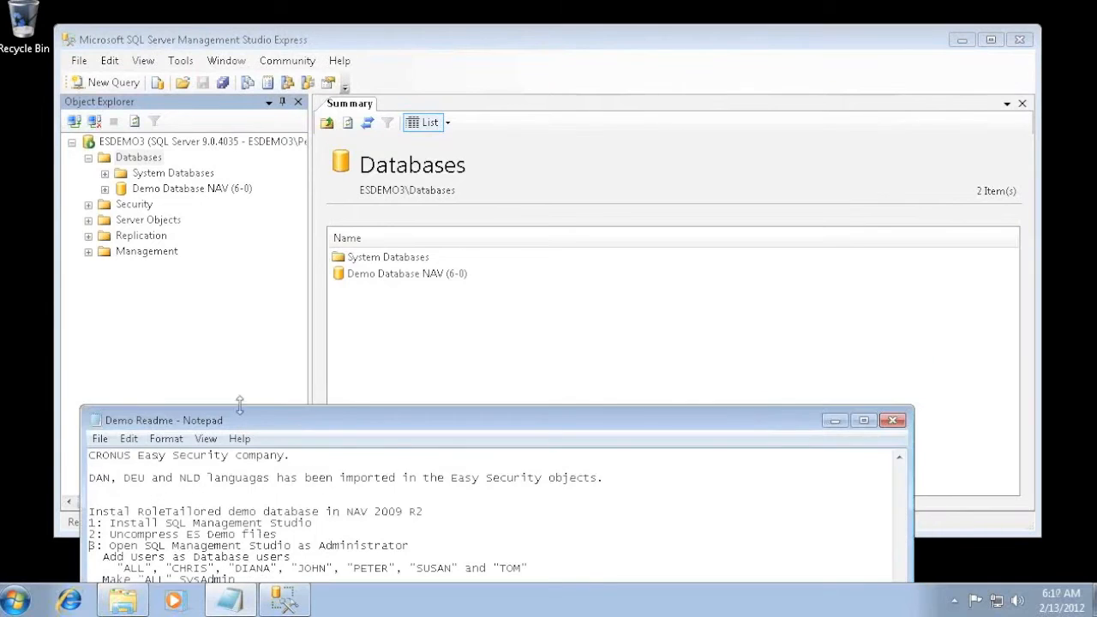
- Create a server login named All with SQL Server authentication, entering and confirming the login password, and turn off Enforce password policy
left_click(128, 208)
left_click(88, 204)
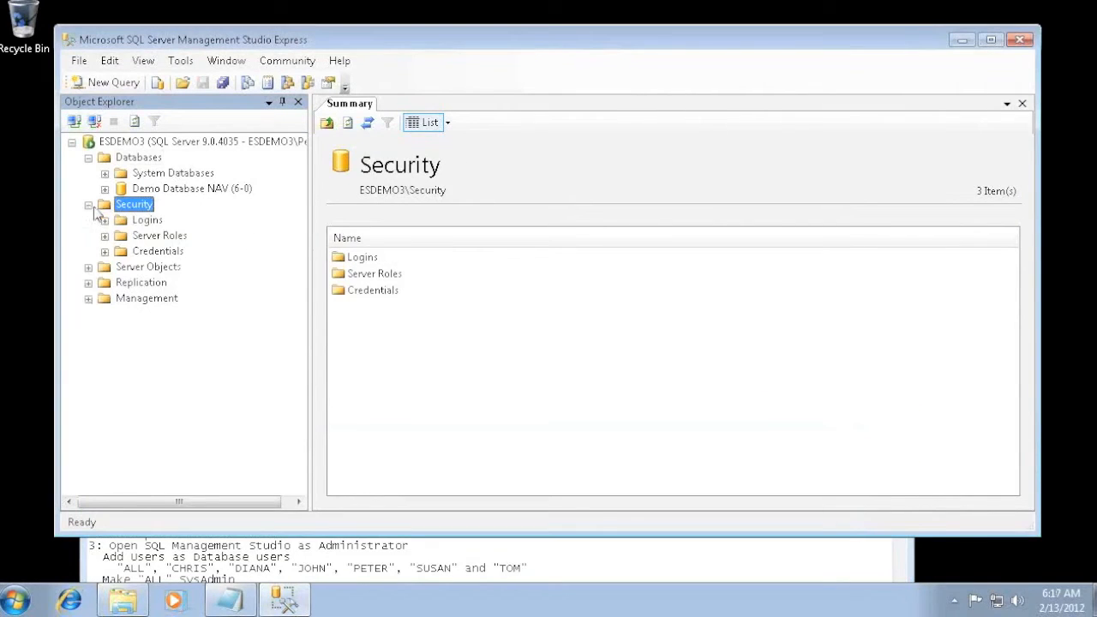
left_click(146, 220)
right_click(149, 223)
left_click(207, 236)
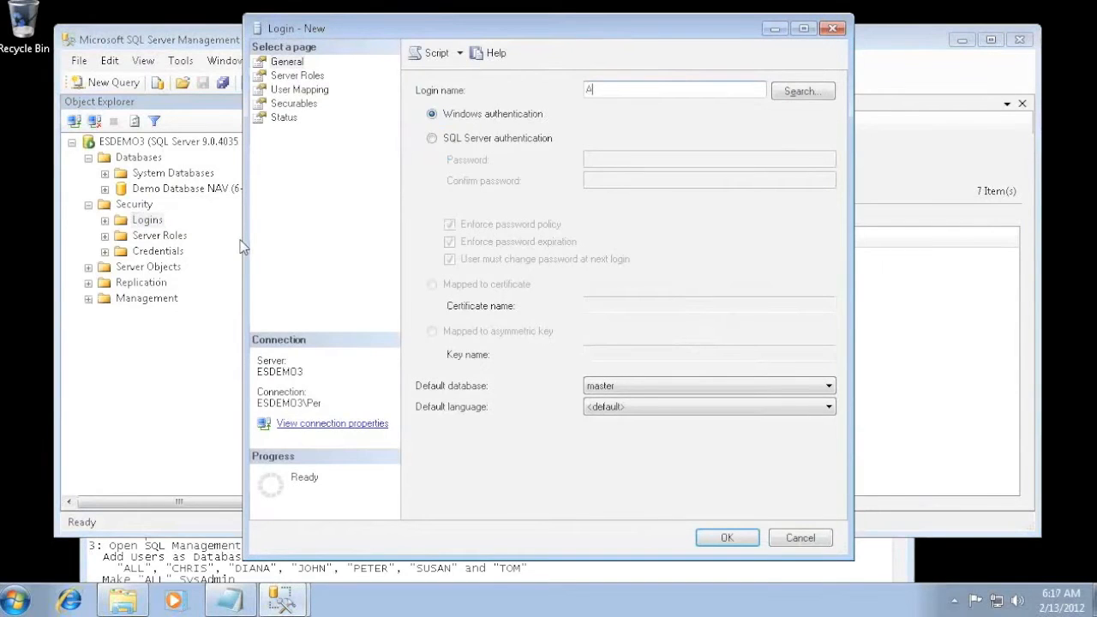
left_click(432, 138)
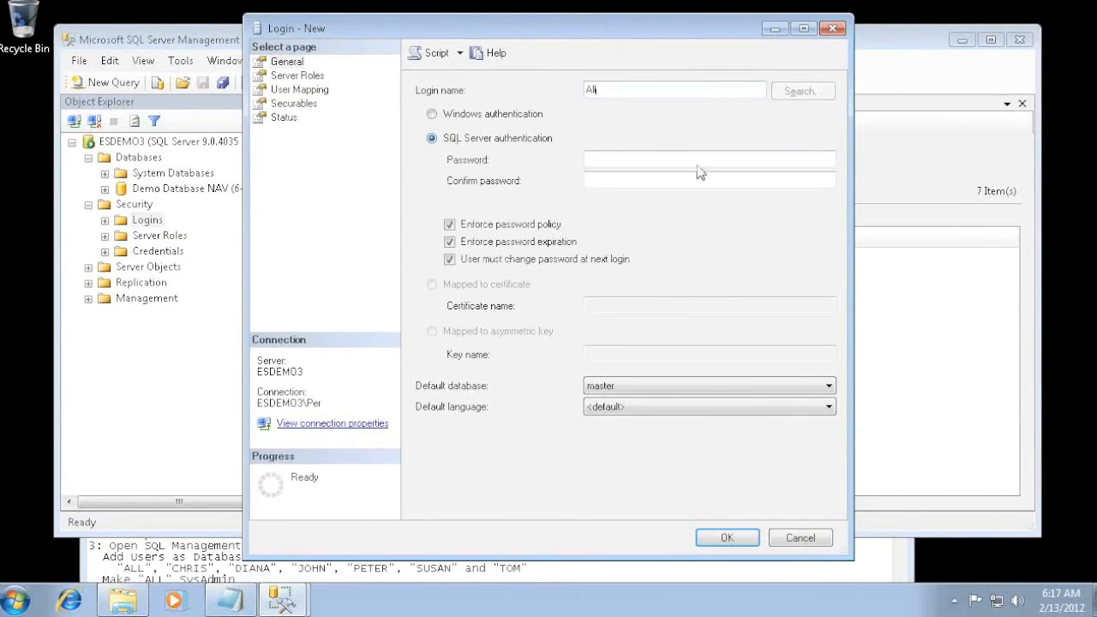
type("•")
key("Tab")
type("•")
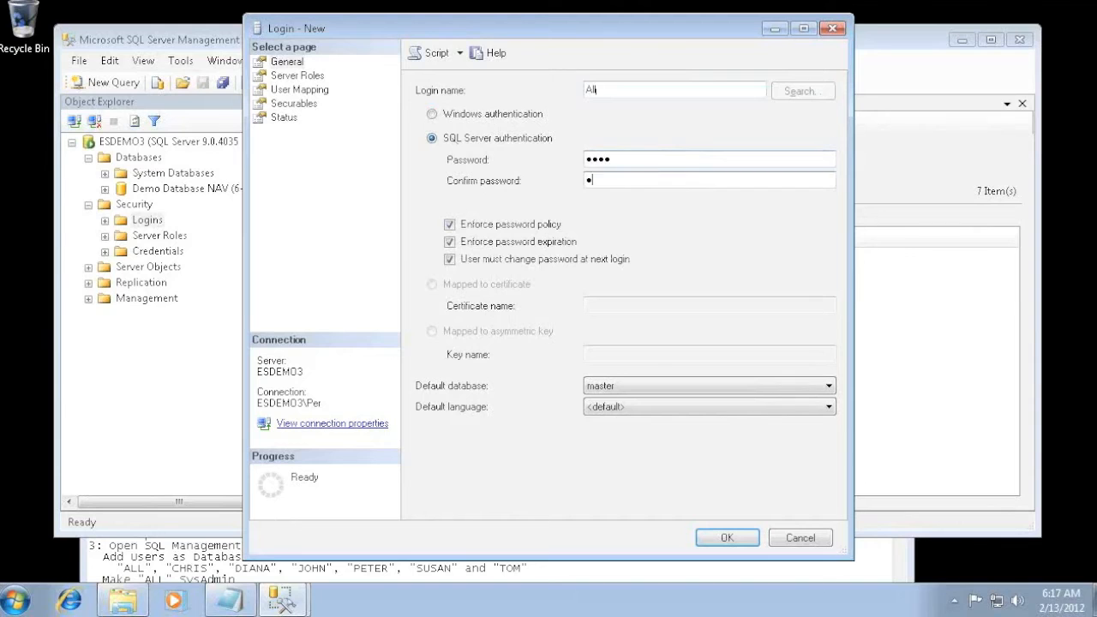
type("•••")
left_click(493, 225)
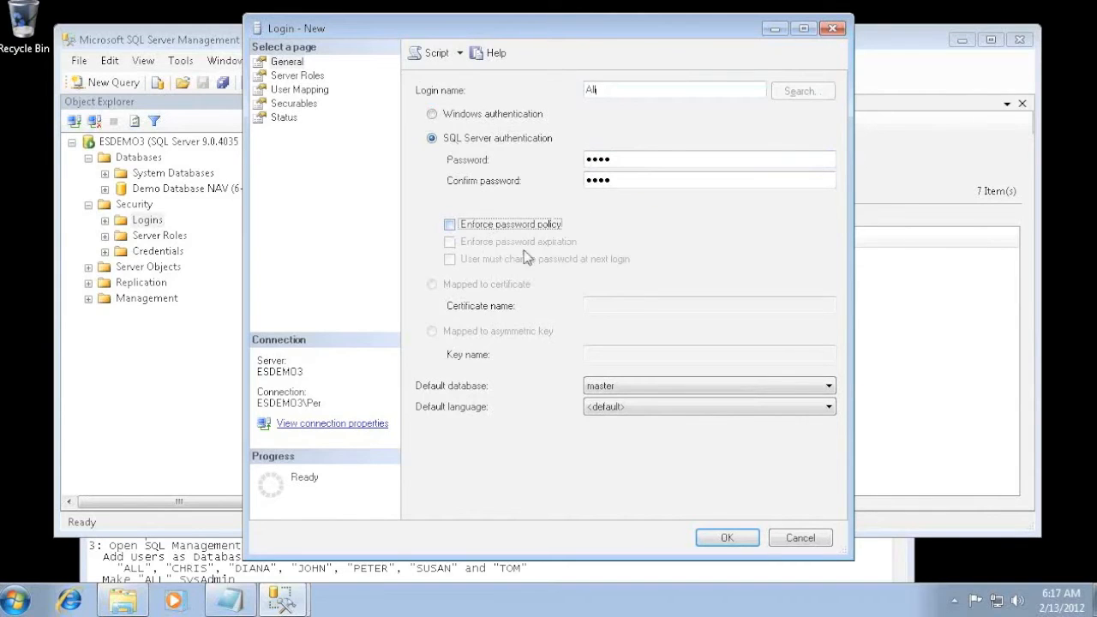
left_click(724, 537)
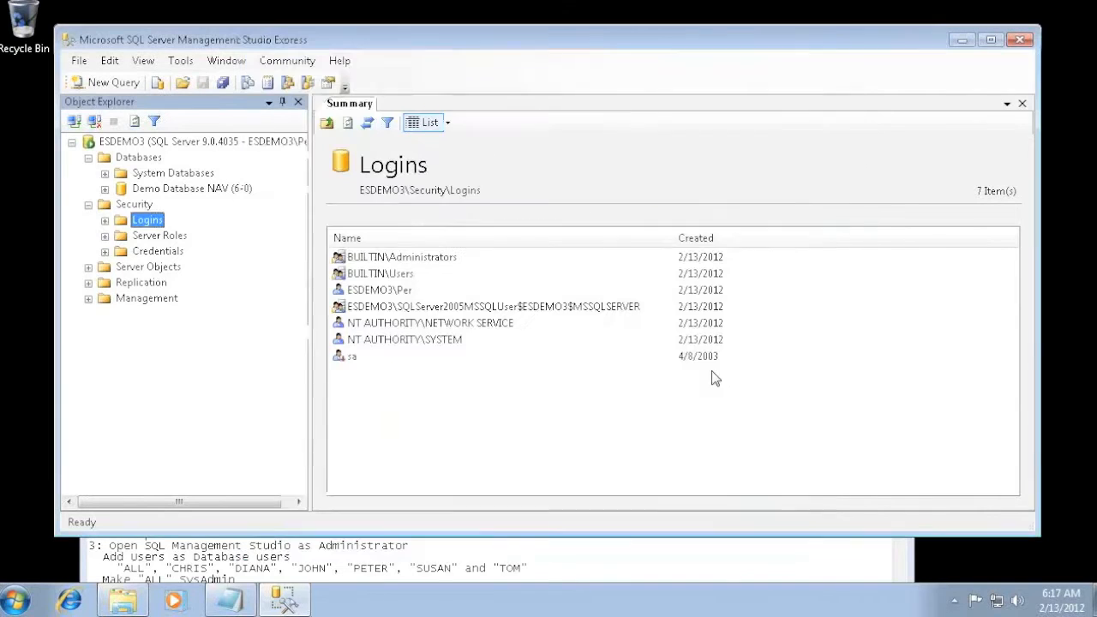
- Add SQL Server authentication logins for the next readme users up to the sixth, entering each login password and turning off Enforce password policy
right_click(445, 382)
left_click(489, 392)
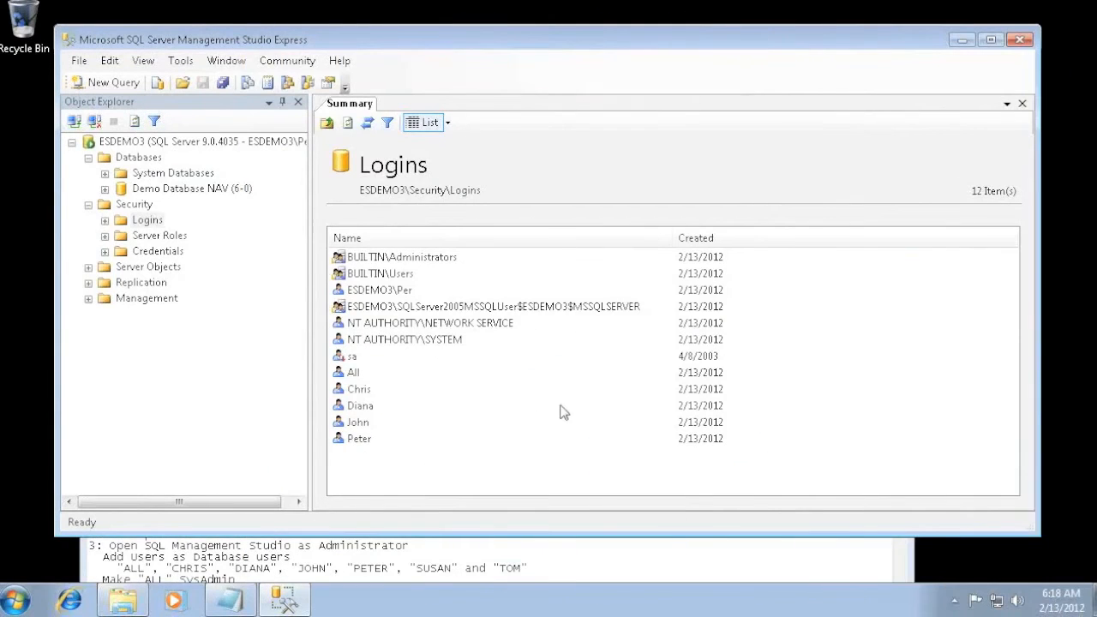
right_click(561, 406)
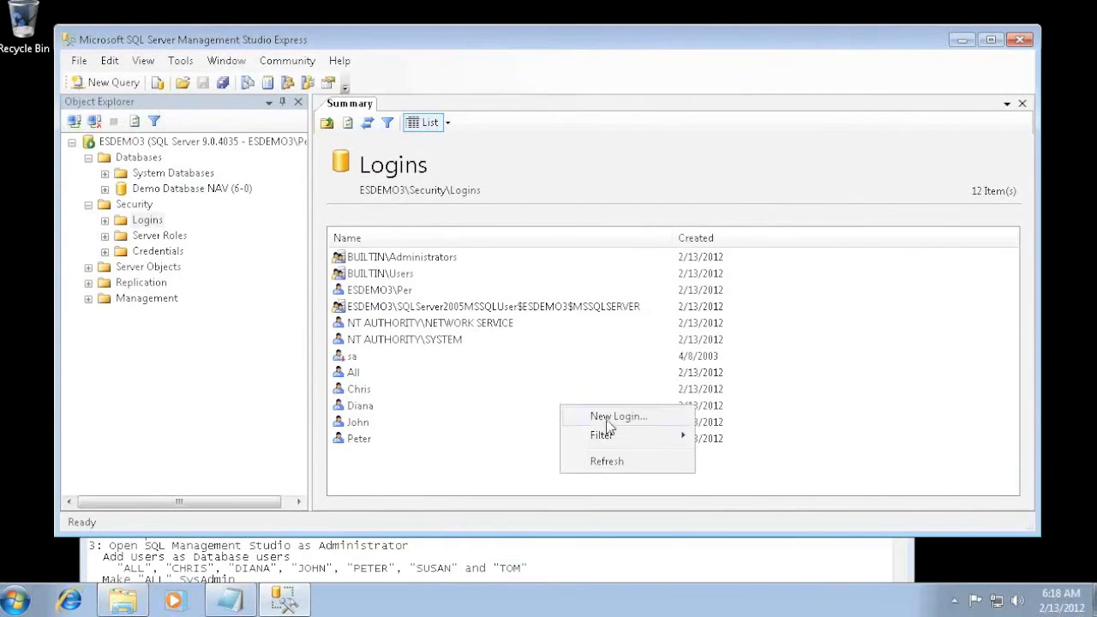
left_click(610, 426)
type("Susan")
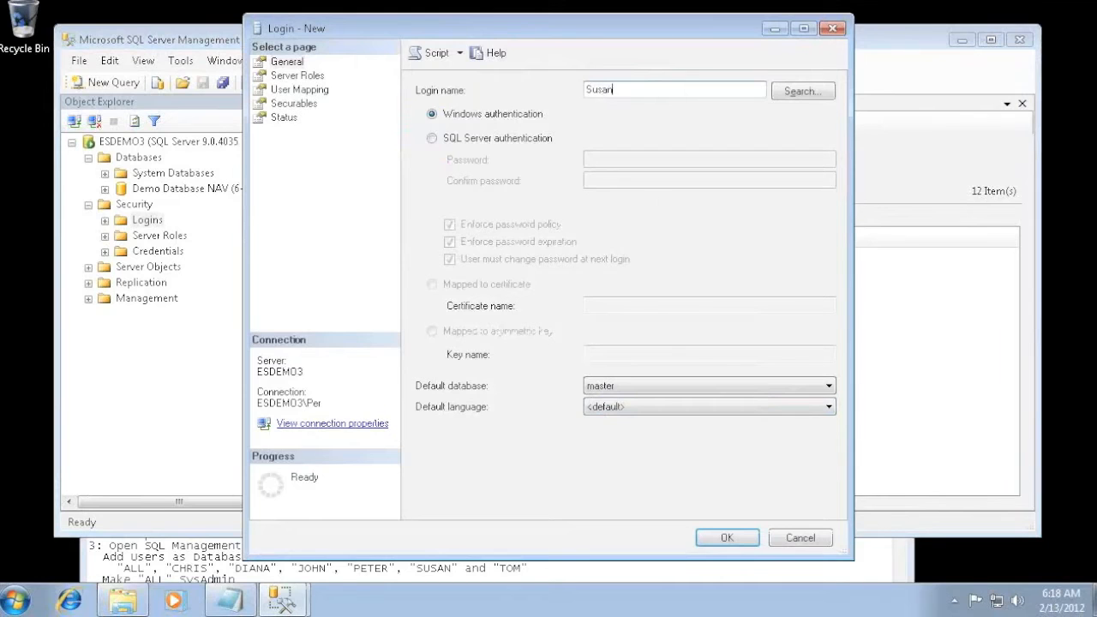
left_click(499, 138)
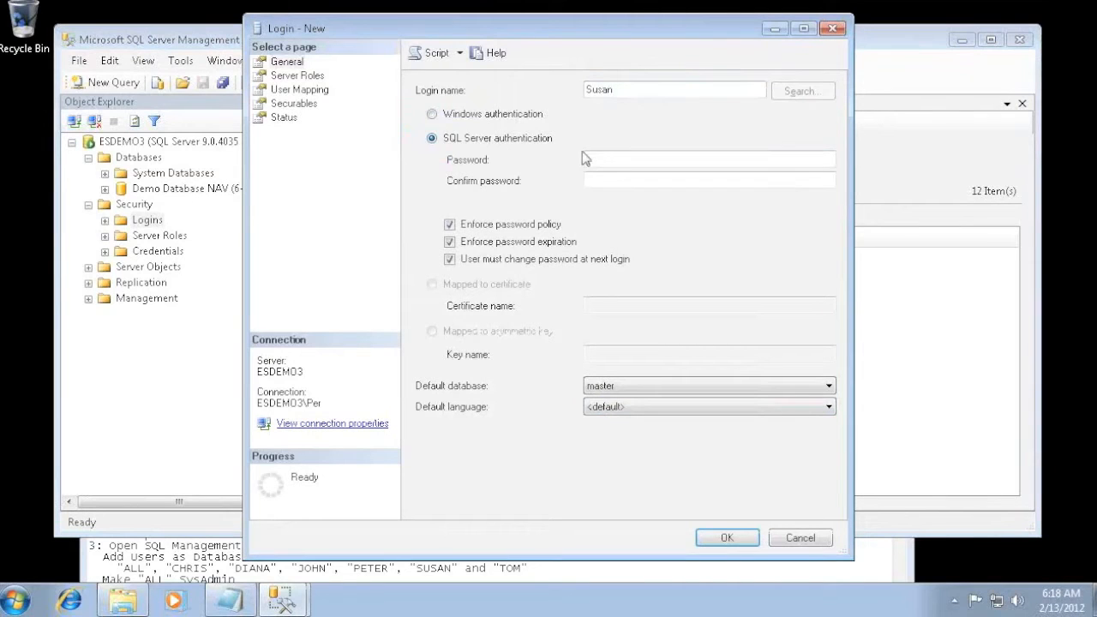
key("Tab")
type("pa")
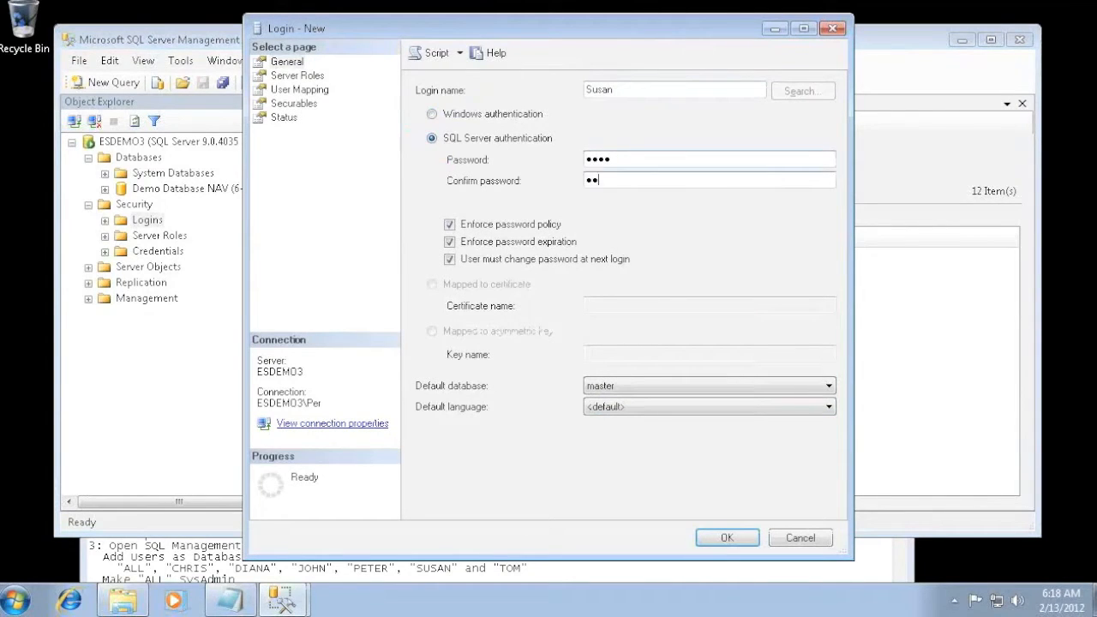
type("ss")
left_click(546, 225)
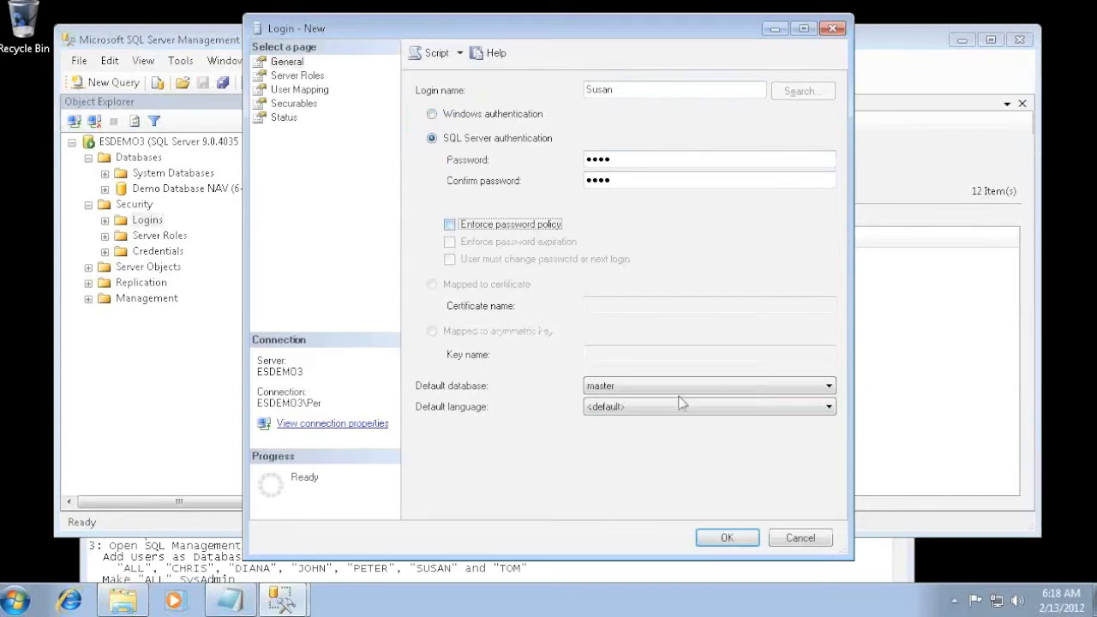
left_click(736, 538)
- Create the login for the last user in the readme list with SQL Server authentication, its login password and Enforce password policy off
right_click(583, 431)
left_click(602, 434)
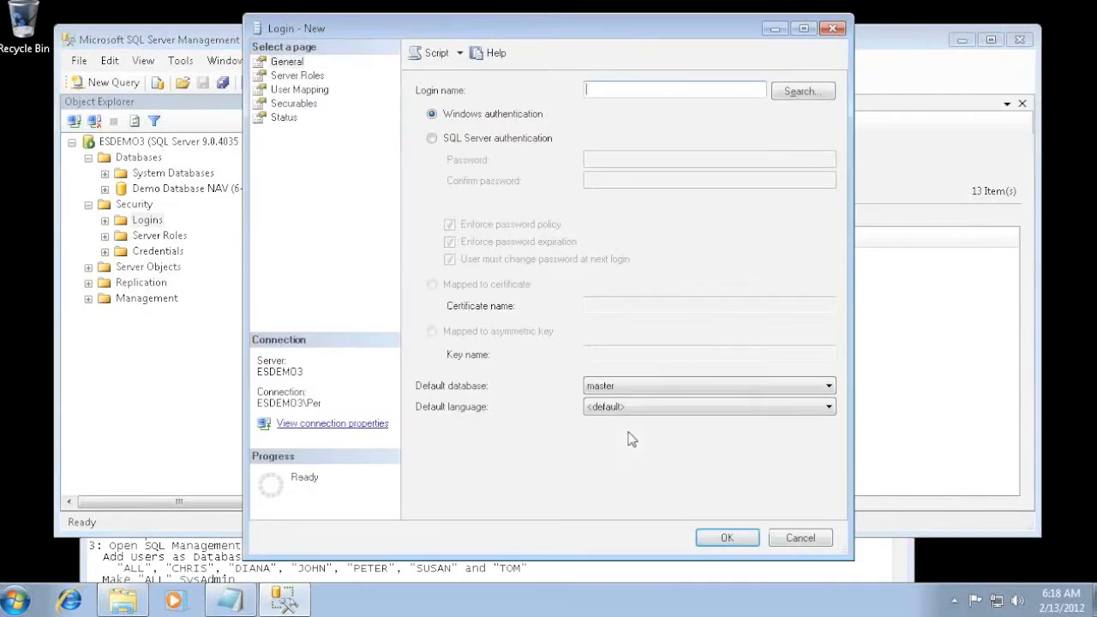
type("To")
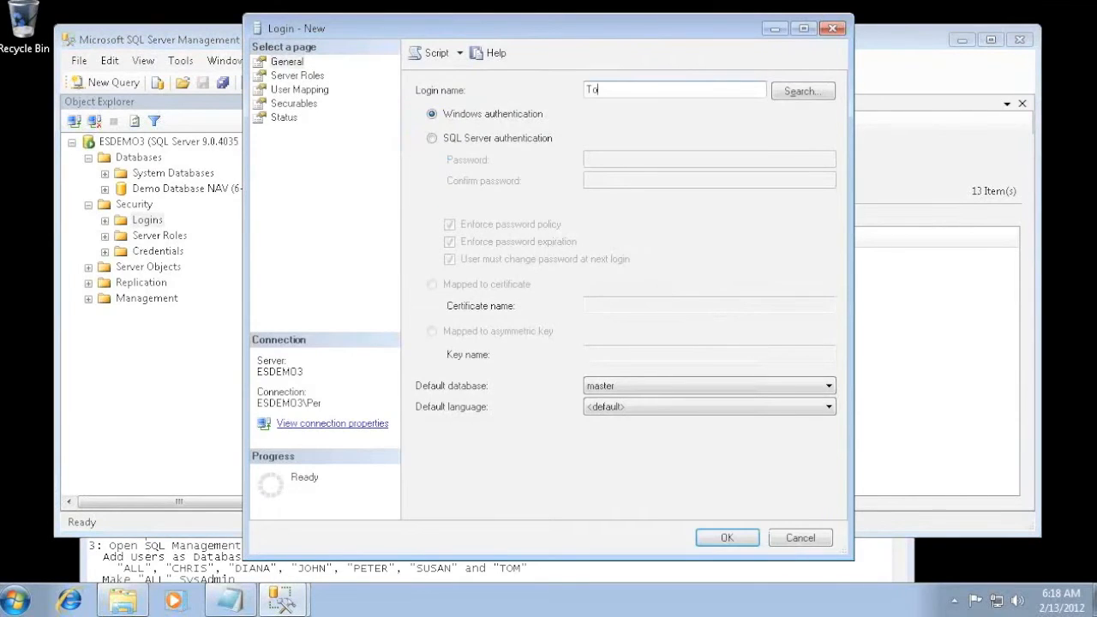
type("m")
left_click(471, 141)
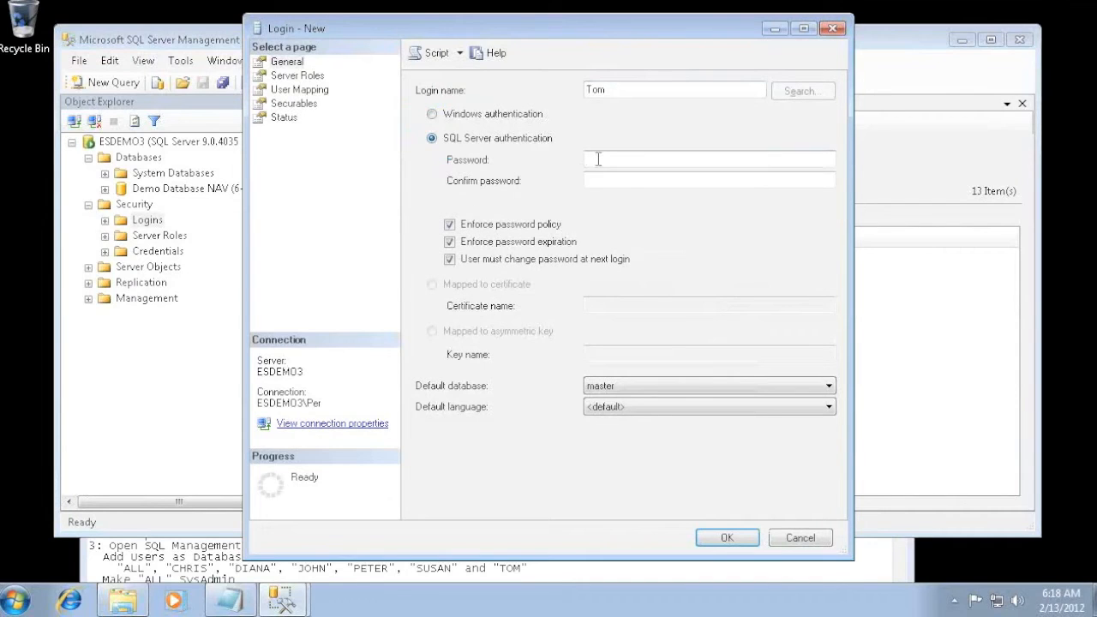
key("Tab")
type("••••")
key("Tab")
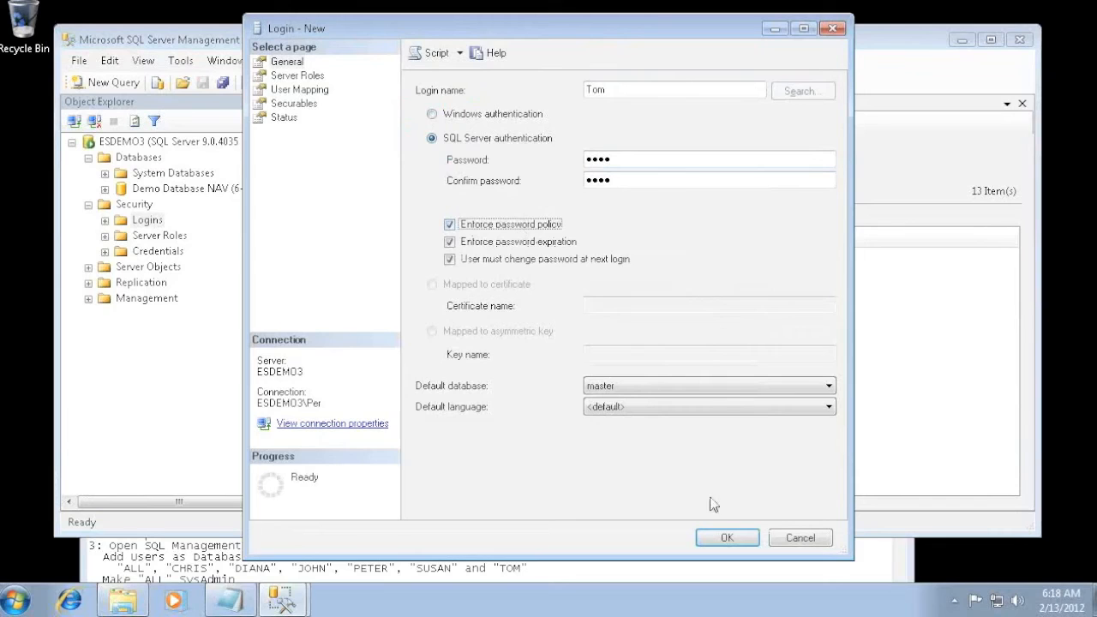
left_click(449, 223)
left_click(725, 536)
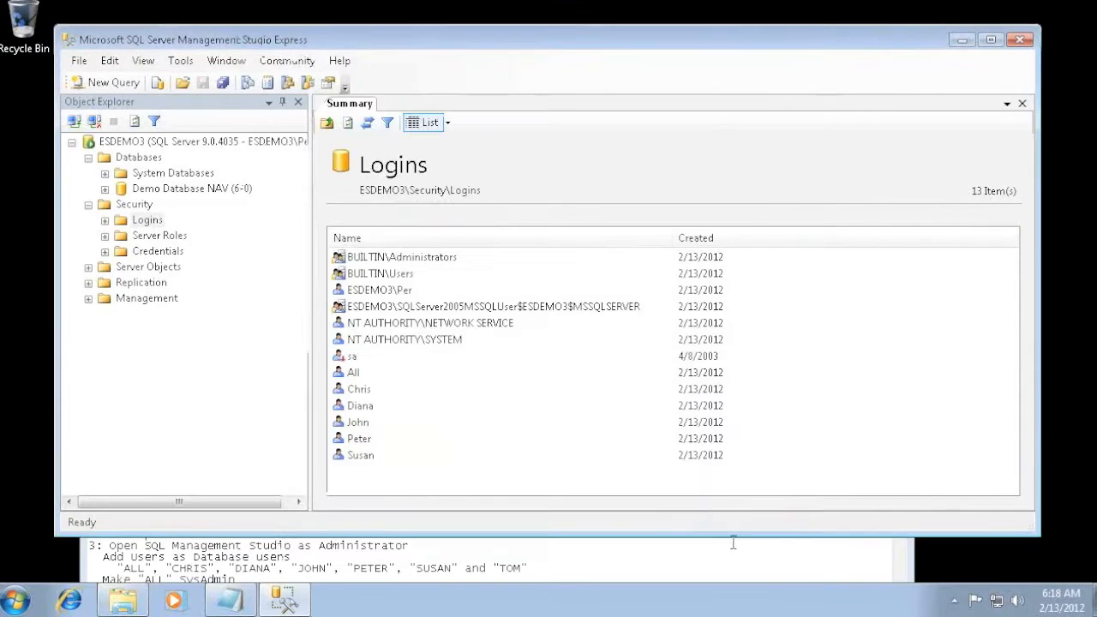
- Check the next task in Demo Readme and grant the All login the sysadmin server role
left_click(610, 568)
left_click_drag(543, 422, 589, 298)
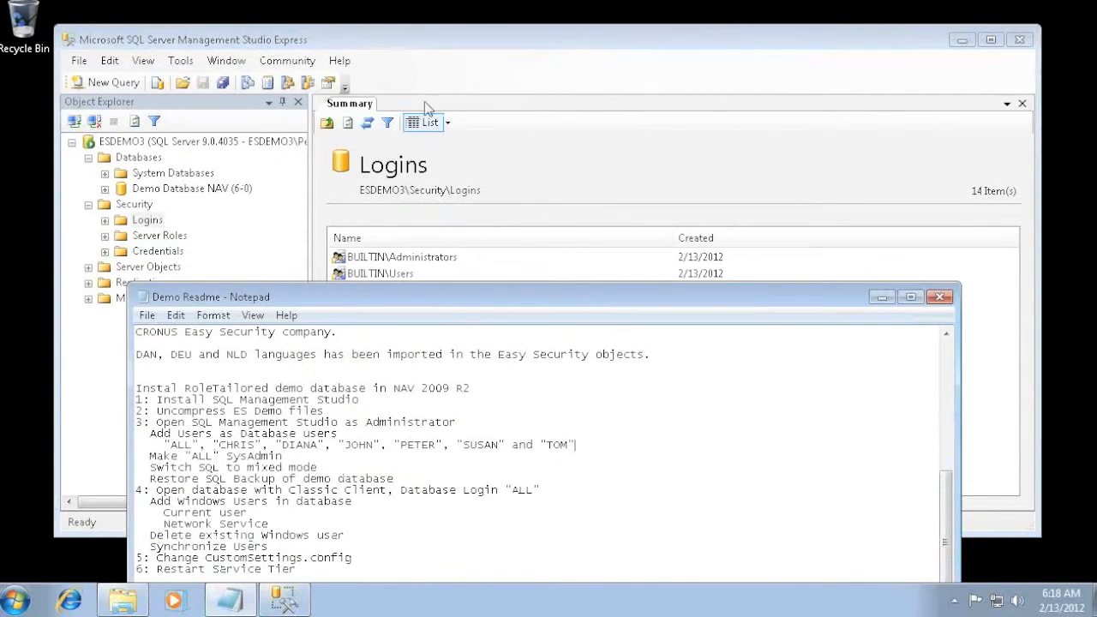
left_click(425, 36)
right_click(355, 372)
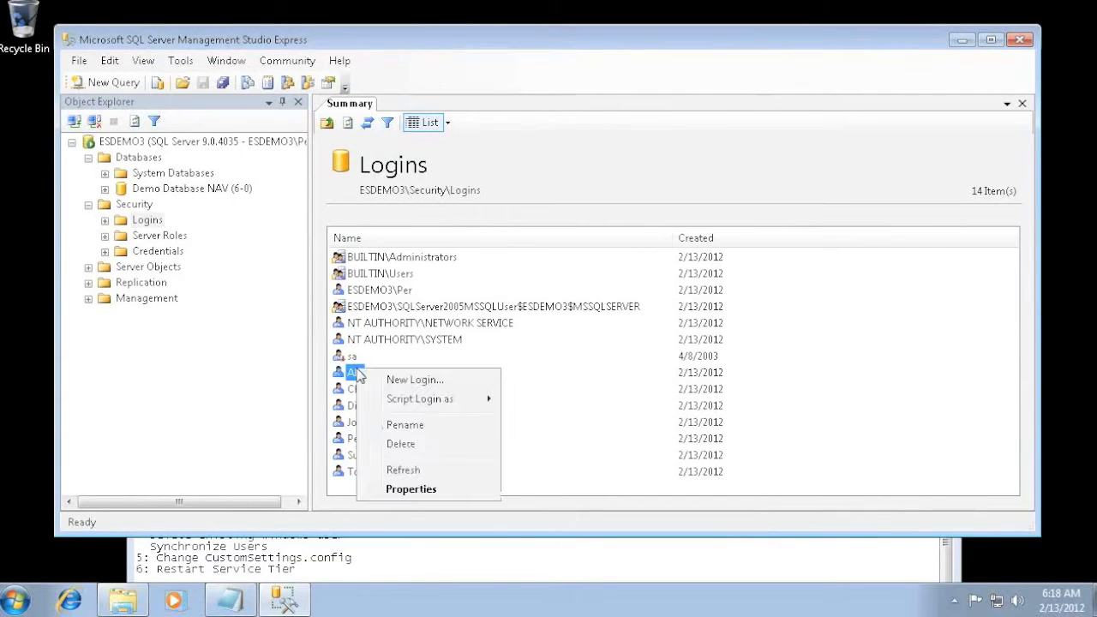
left_click(409, 488)
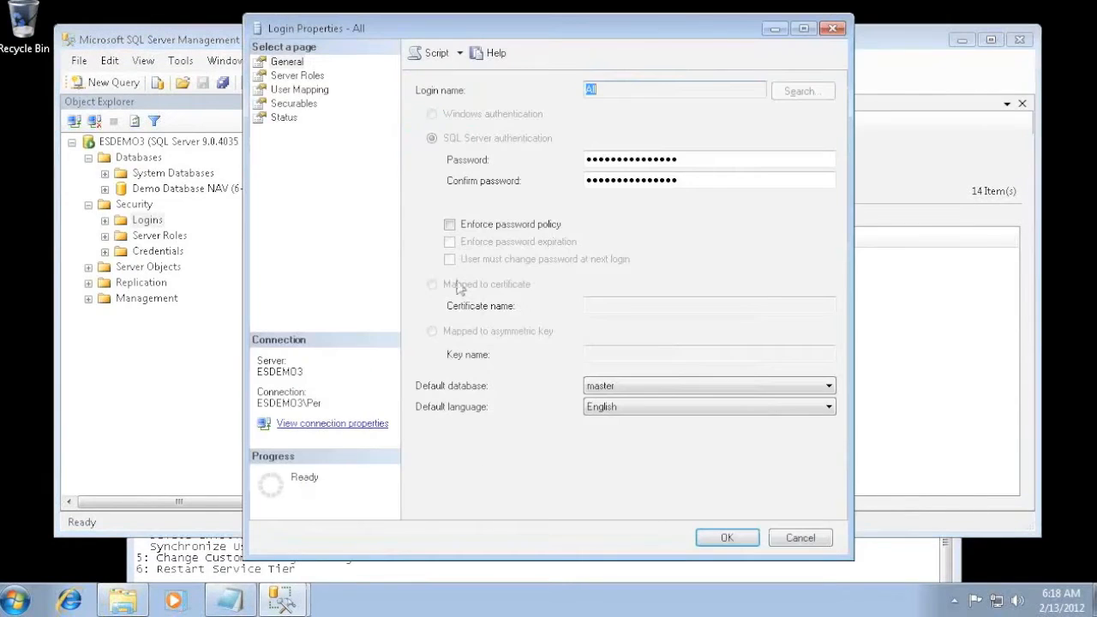
left_click(293, 77)
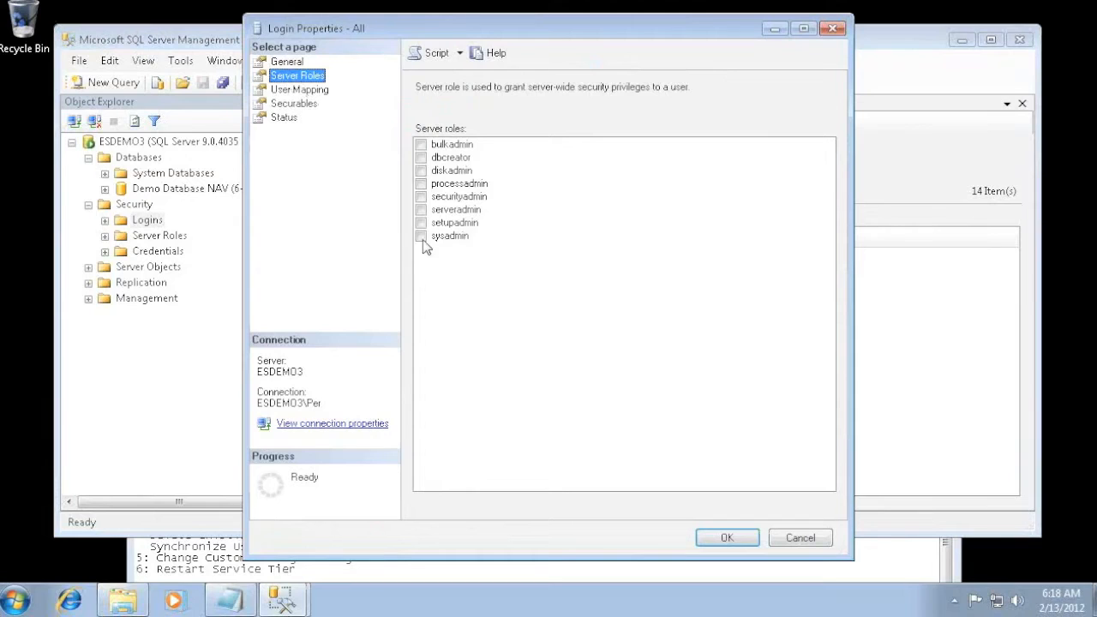
left_click(422, 238)
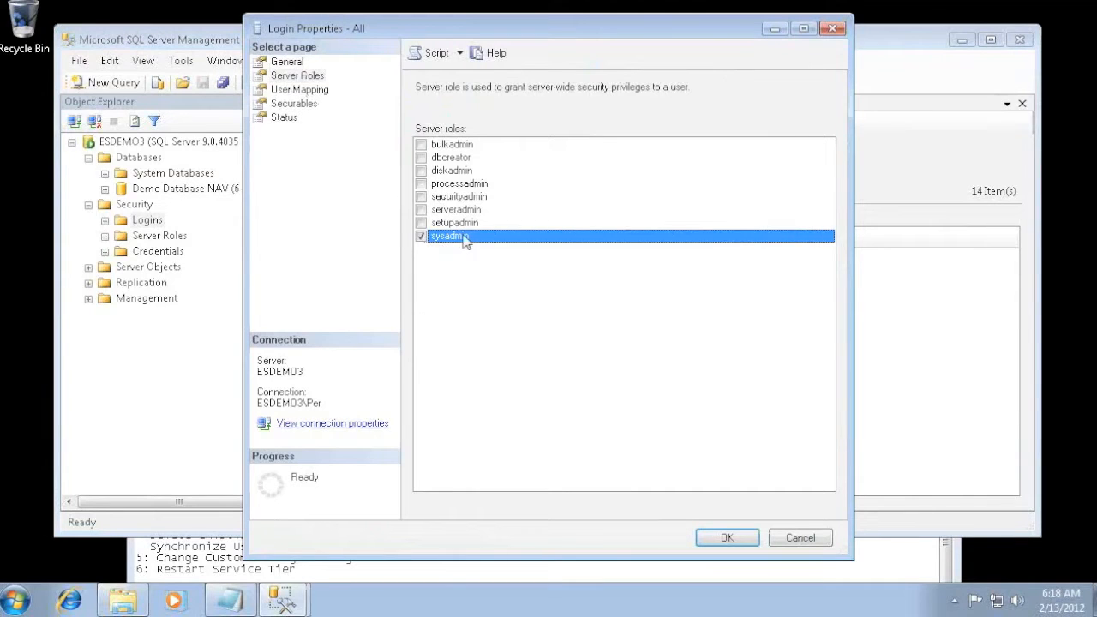
left_click(726, 541)
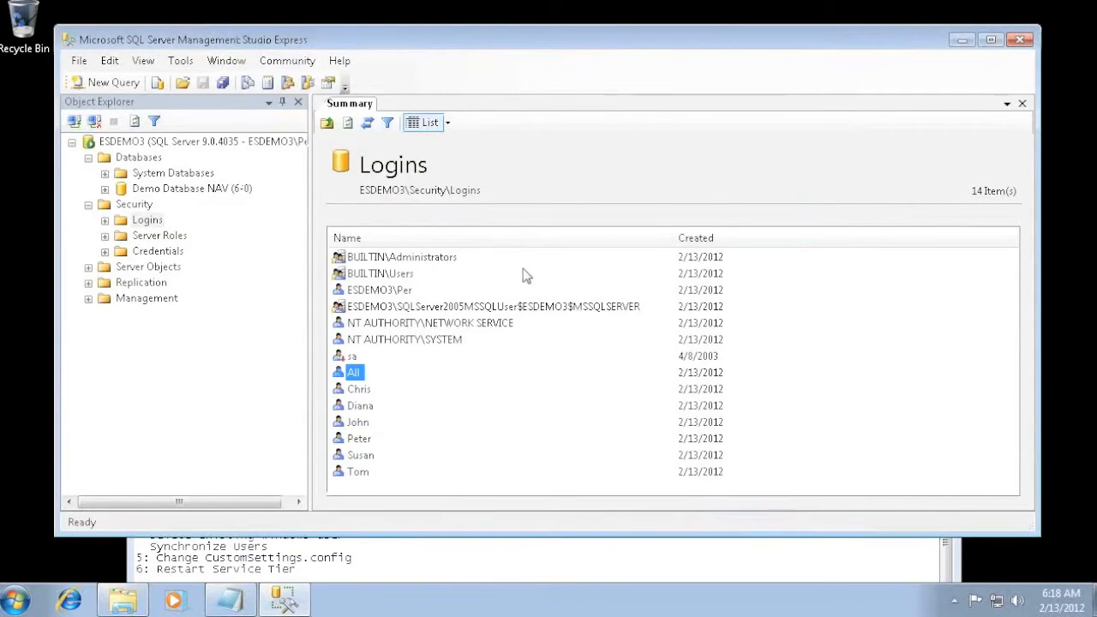
- Check the next readme task and set the ESDEMO3 server's authentication to SQL Server and Windows Authentication mode
left_click(476, 548)
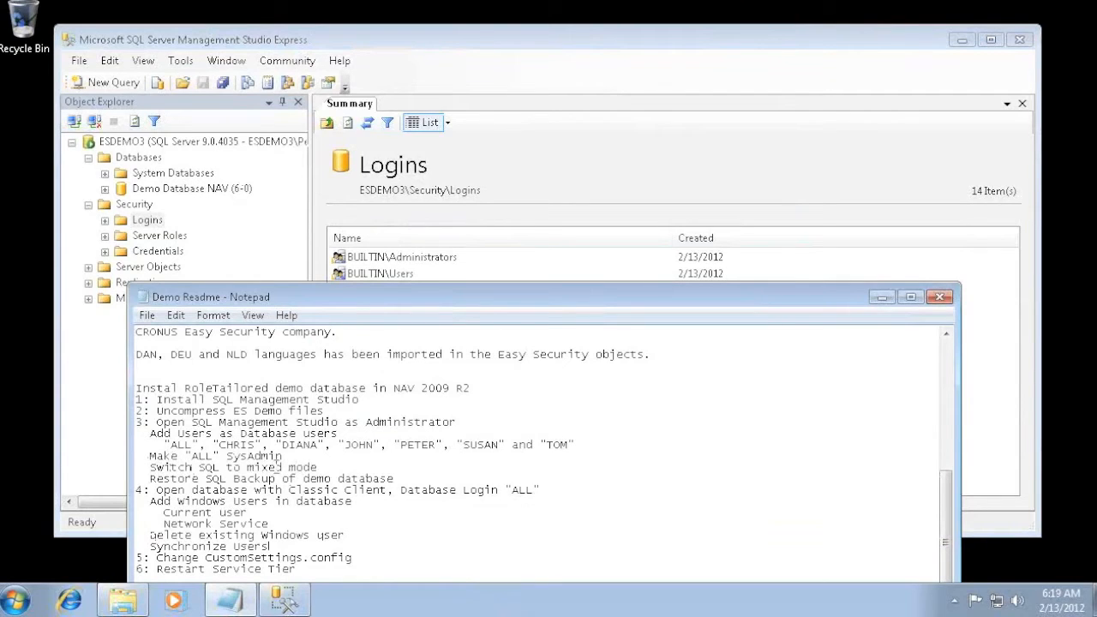
left_click(276, 169)
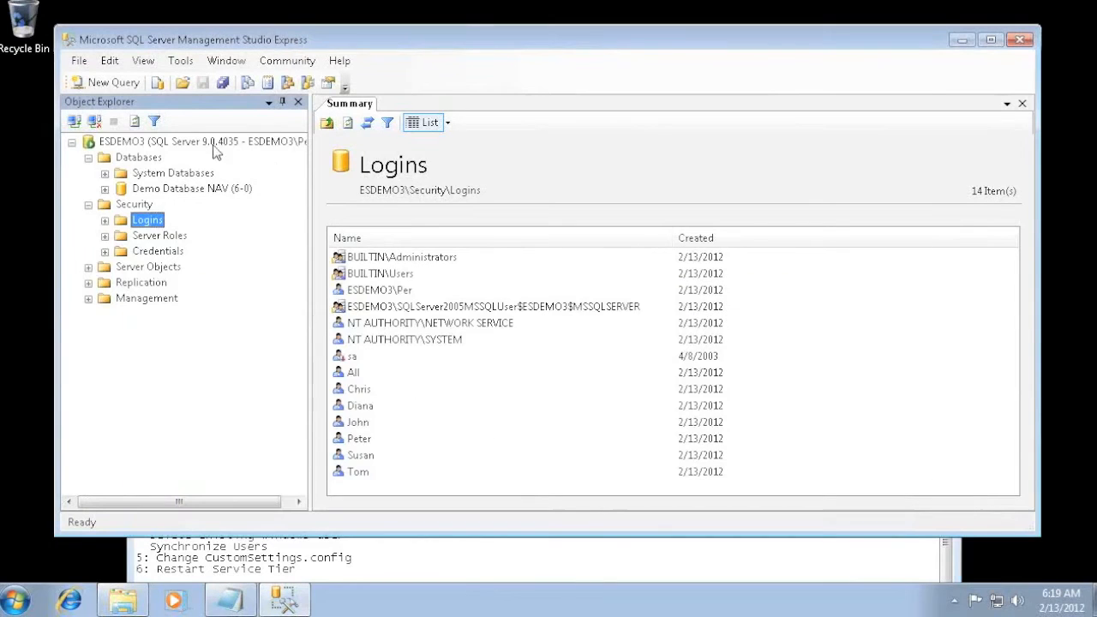
left_click(171, 143)
right_click(169, 142)
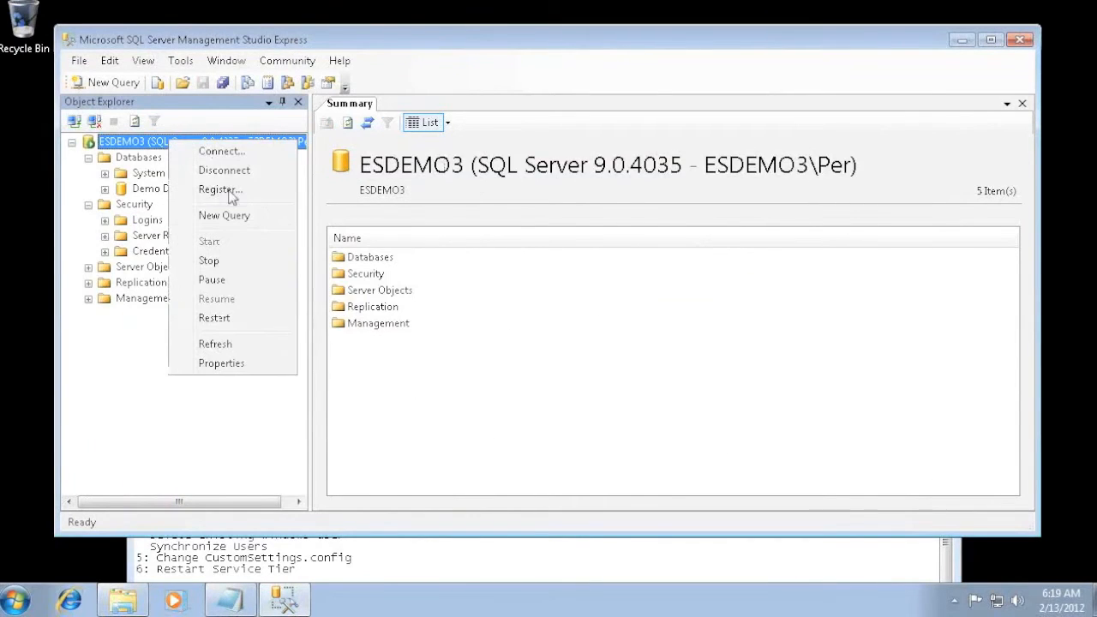
left_click(219, 364)
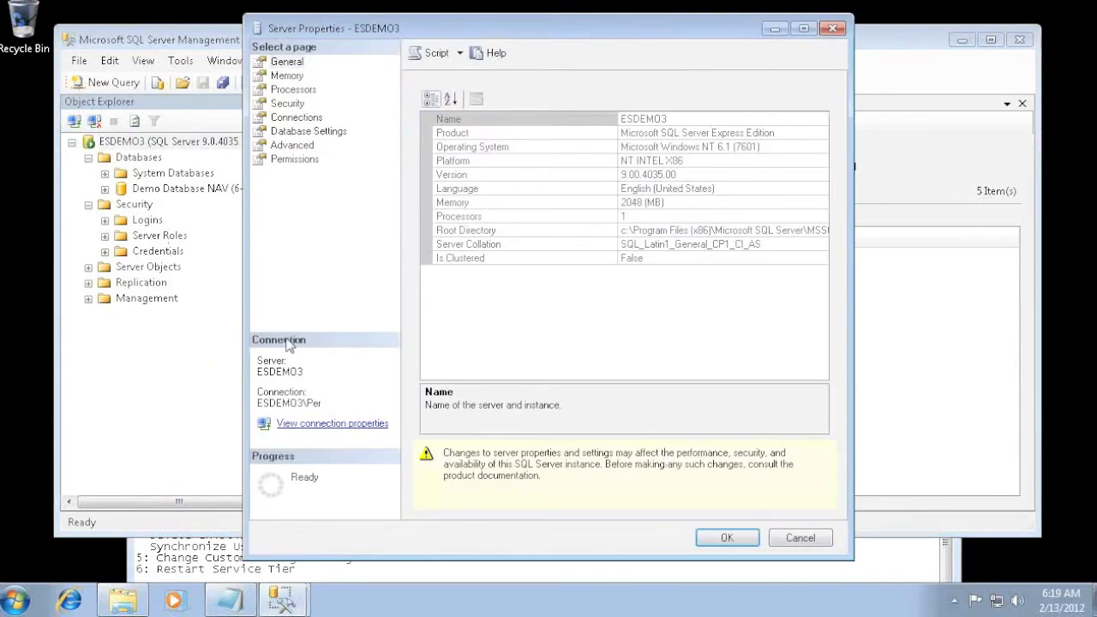
left_click(283, 105)
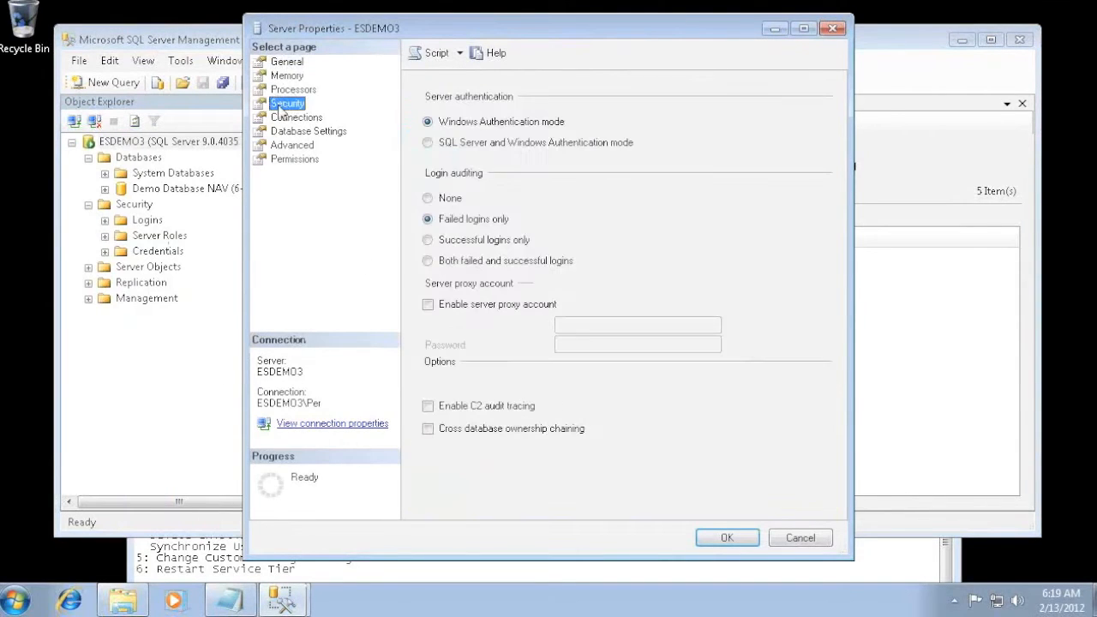
left_click(427, 143)
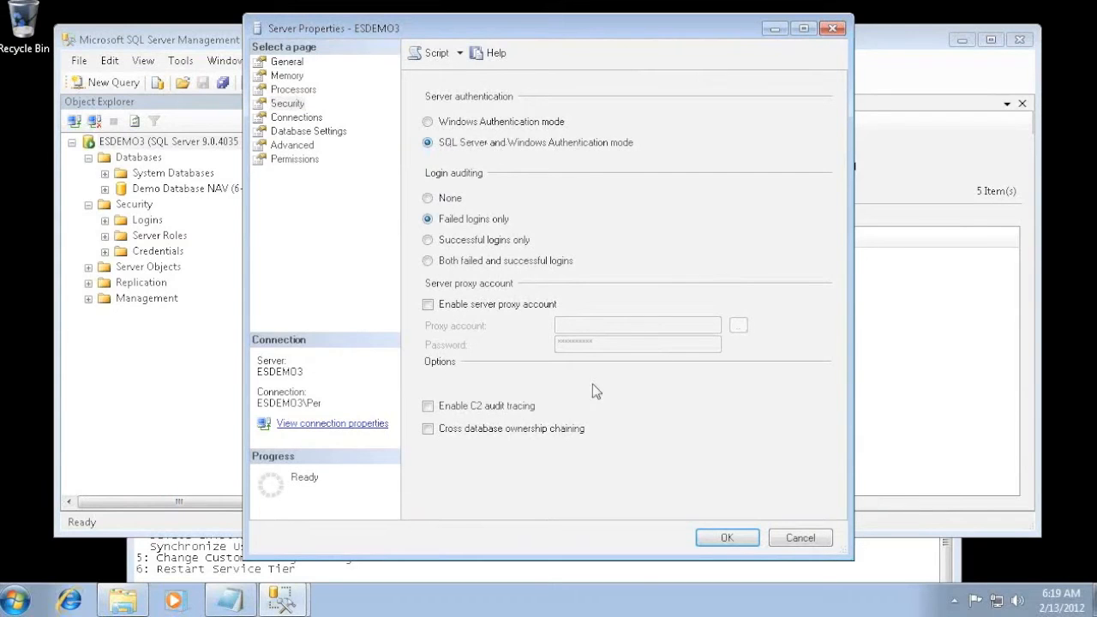
left_click(727, 538)
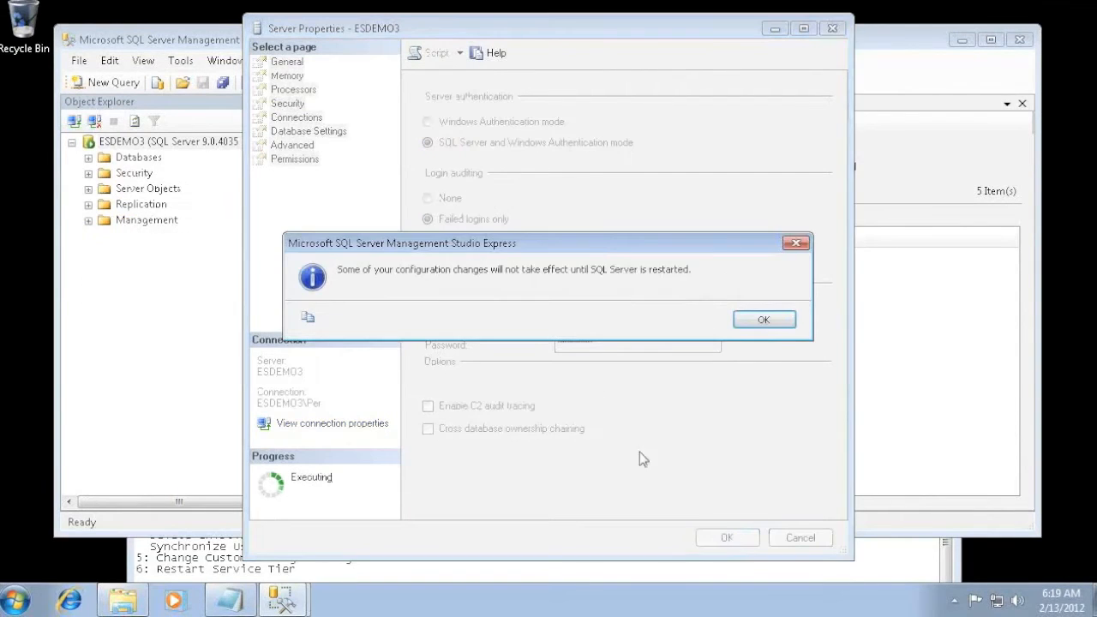
left_click(763, 320)
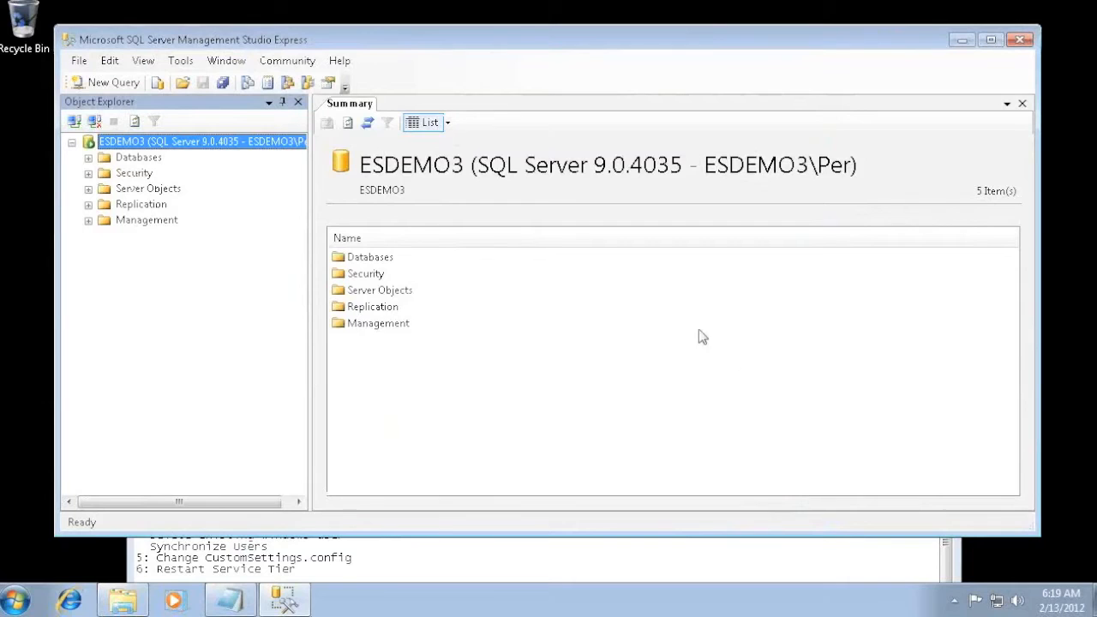
- Stop the MSSQLSERVER service on ESDEMO3 and start it again
right_click(170, 147)
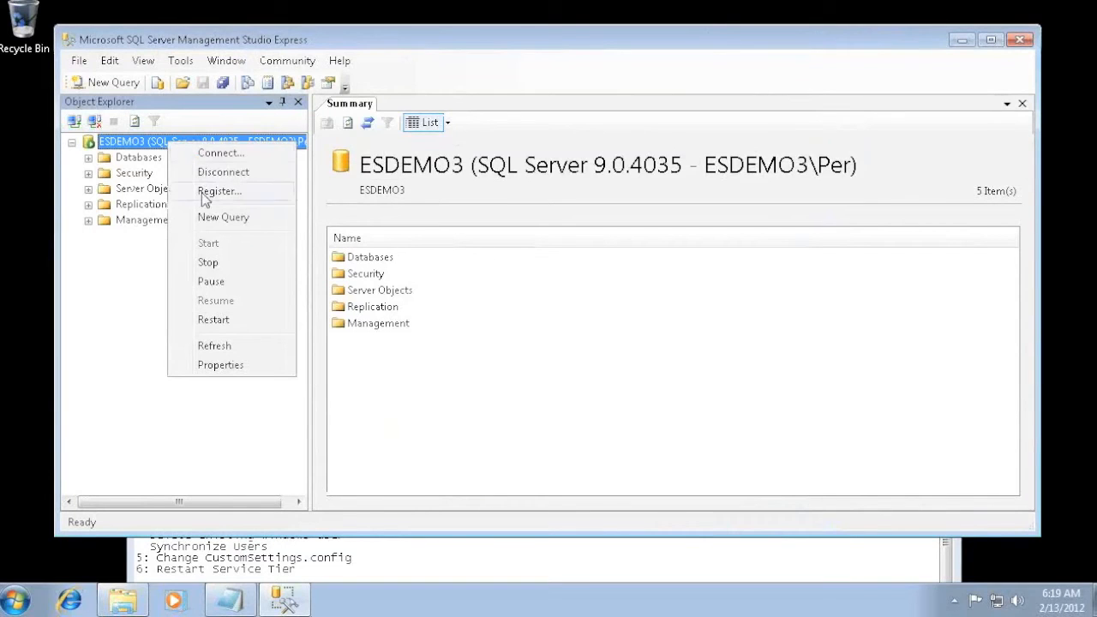
left_click(207, 264)
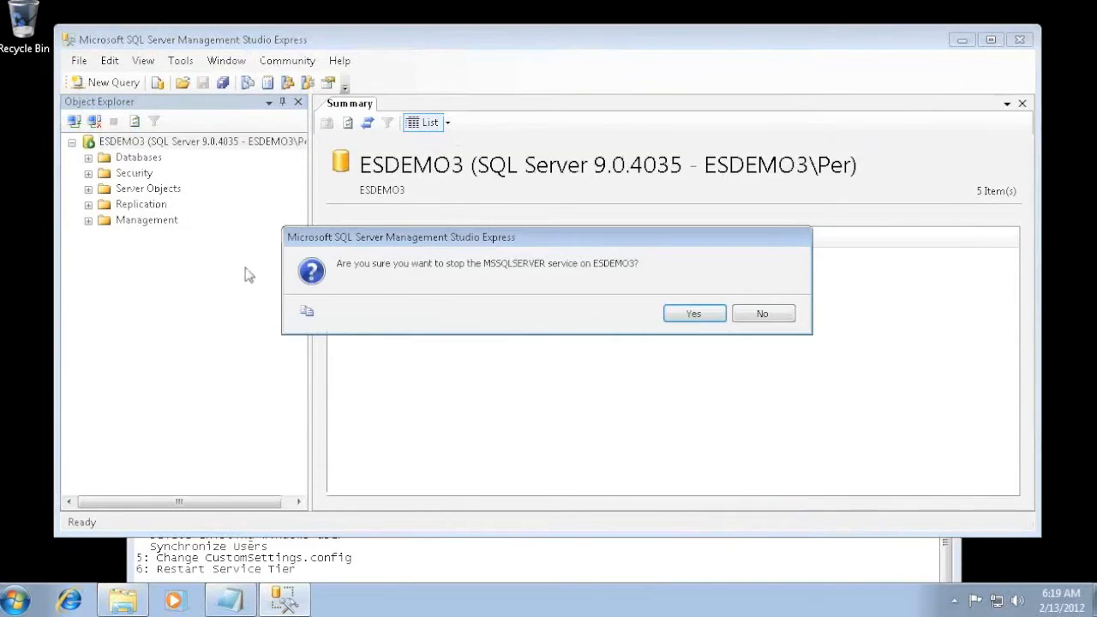
left_click(692, 317)
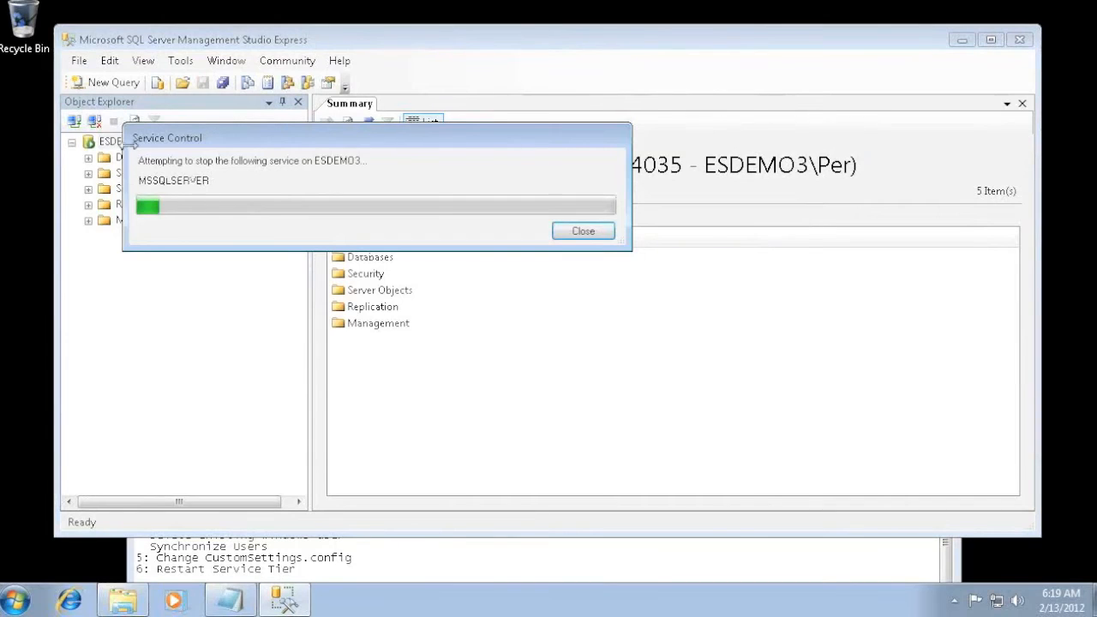
right_click(120, 142)
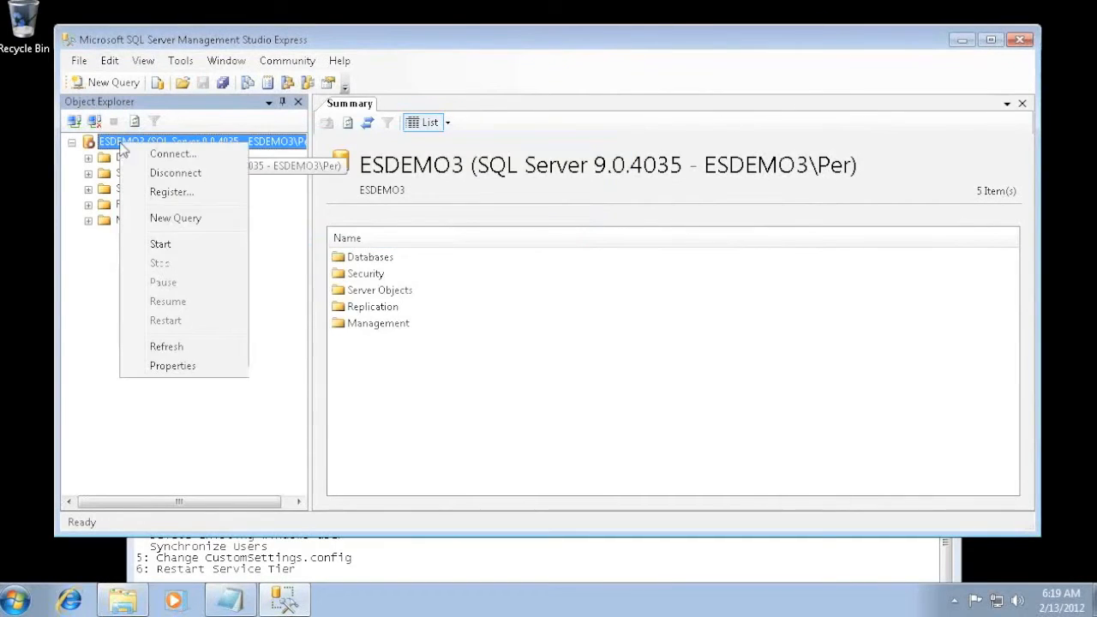
left_click(167, 245)
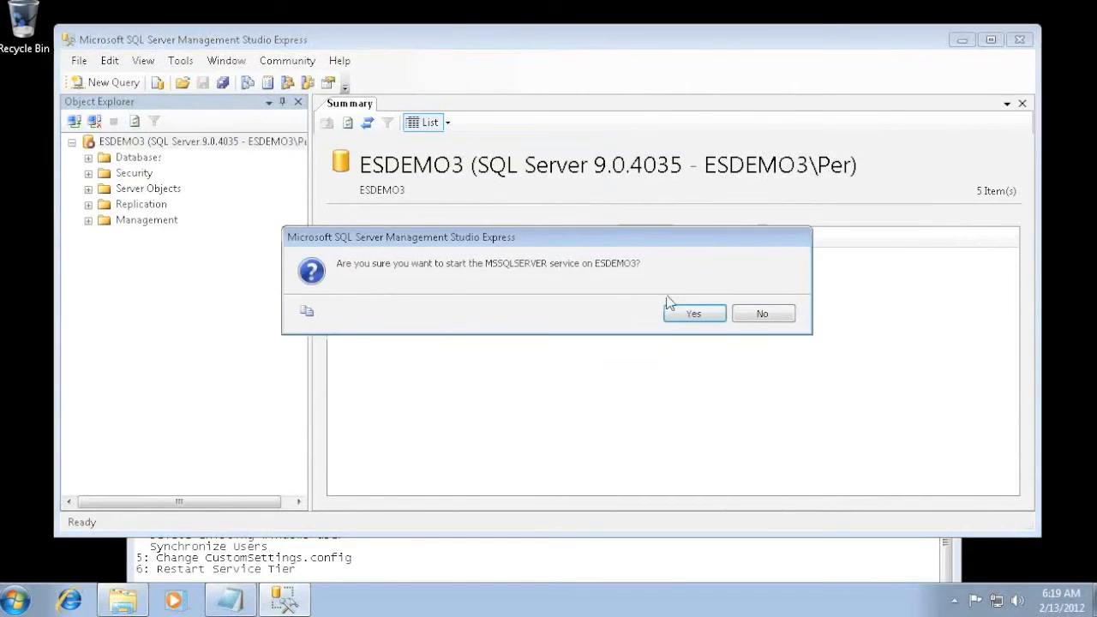
left_click(694, 317)
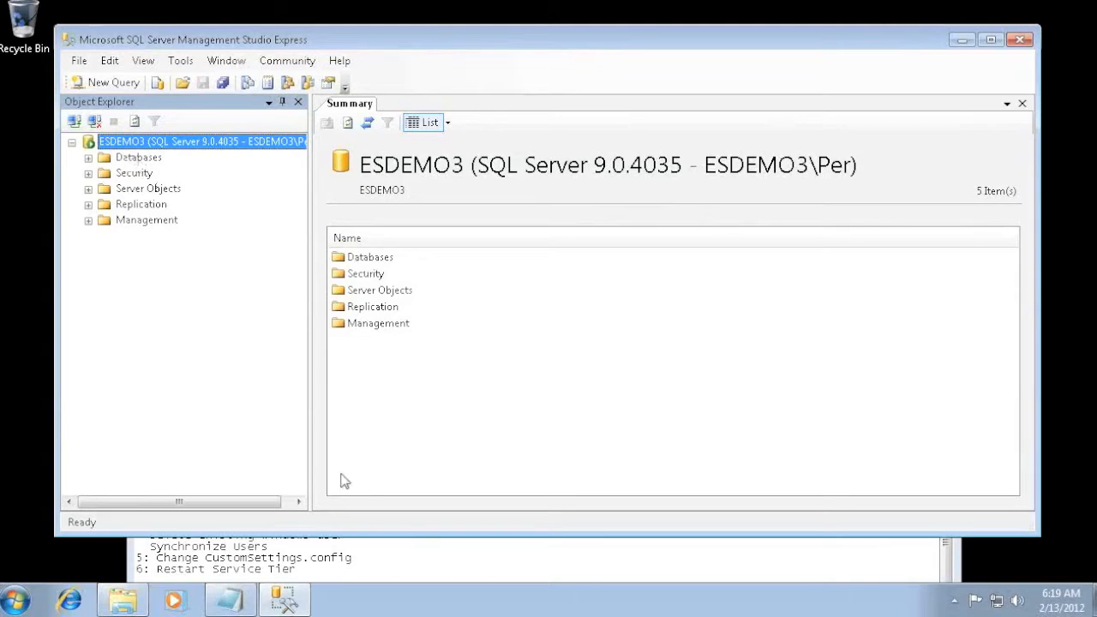
- Check the next readme task and set up a database restore to ES12021Demo with a device as the source
left_click(433, 561)
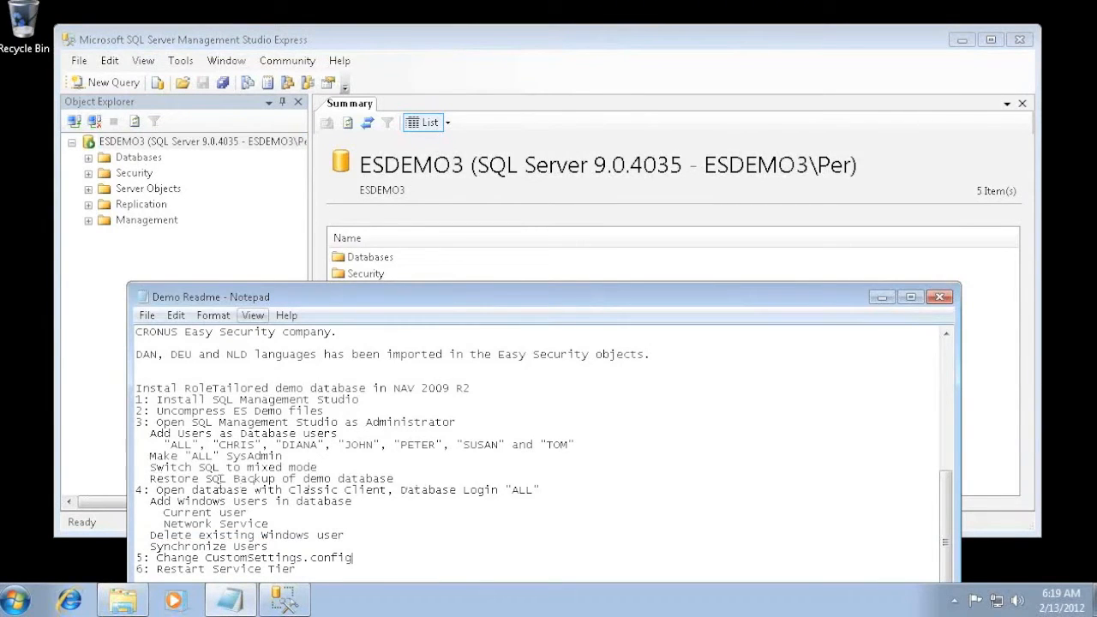
left_click(225, 40)
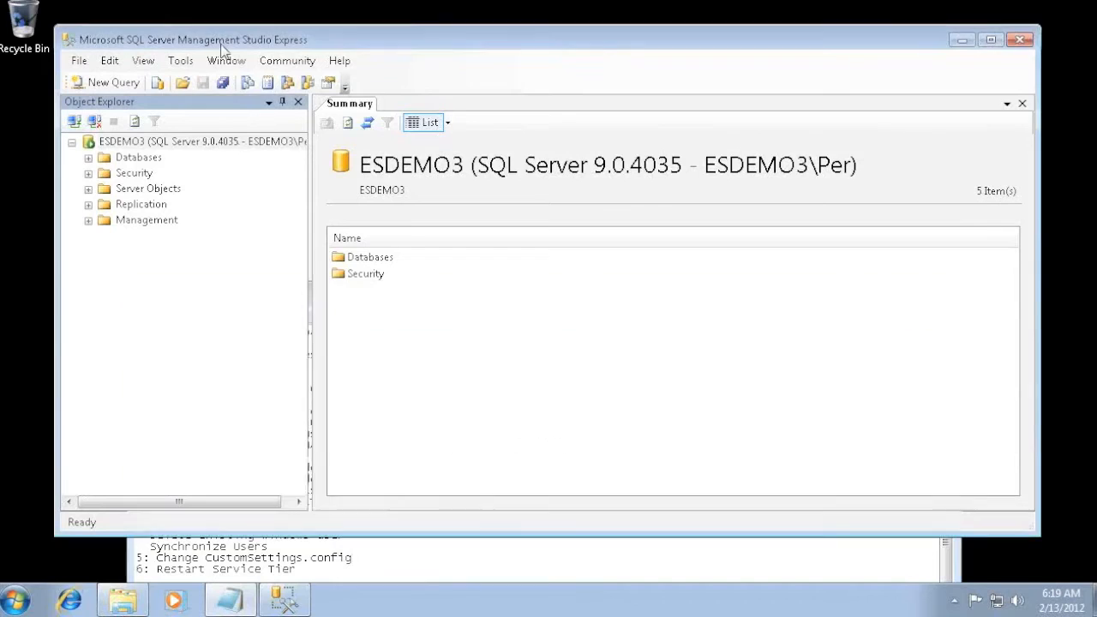
left_click(131, 161)
right_click(130, 161)
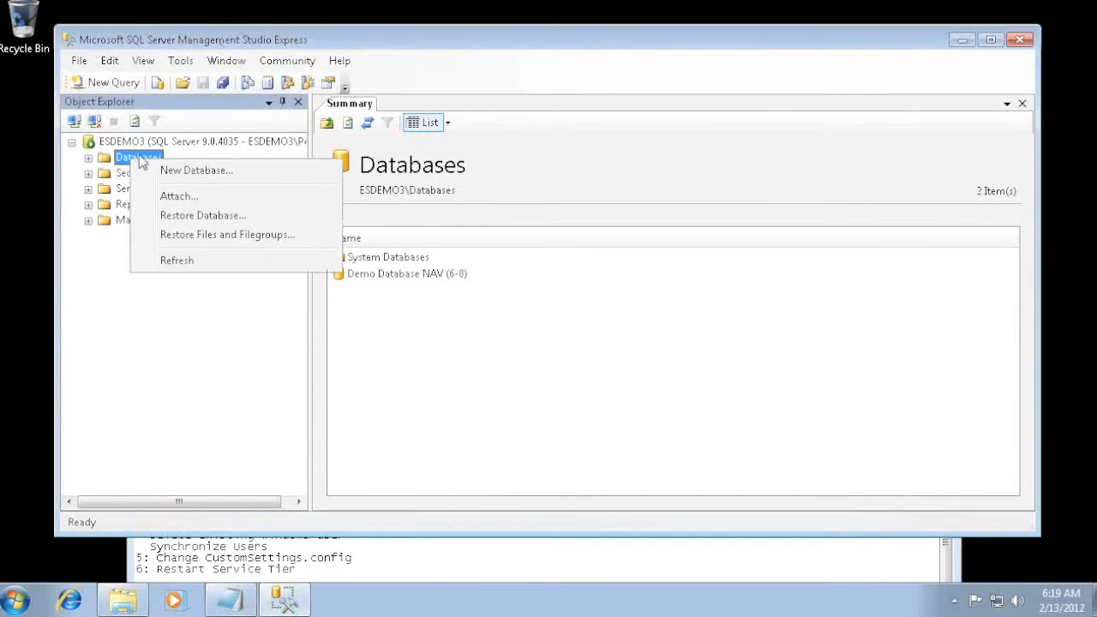
left_click(197, 220)
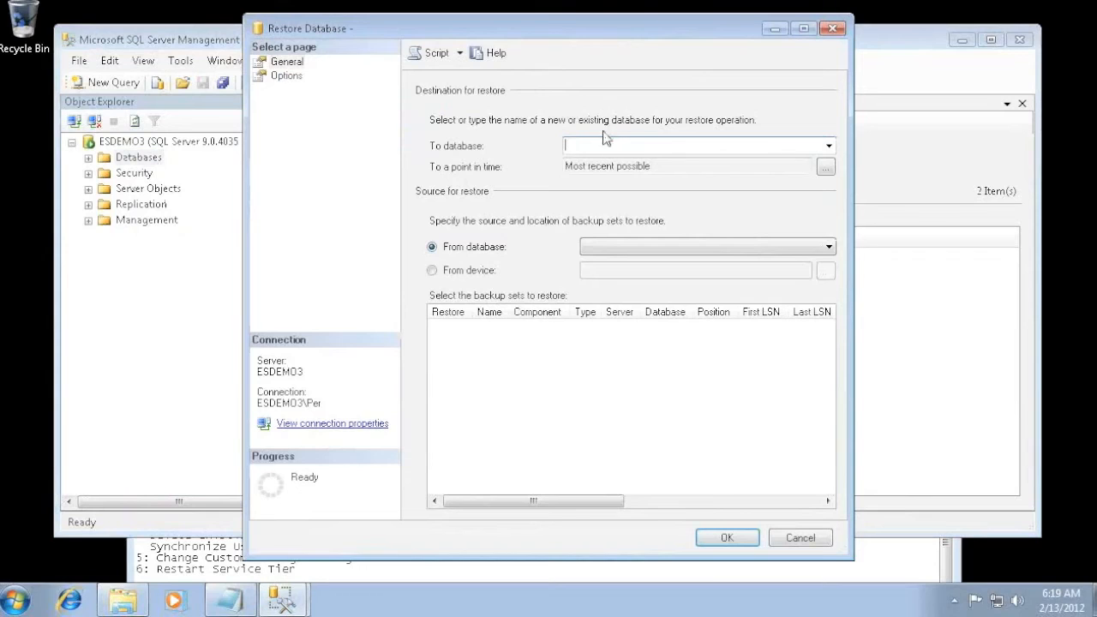
type("ES12021Demo")
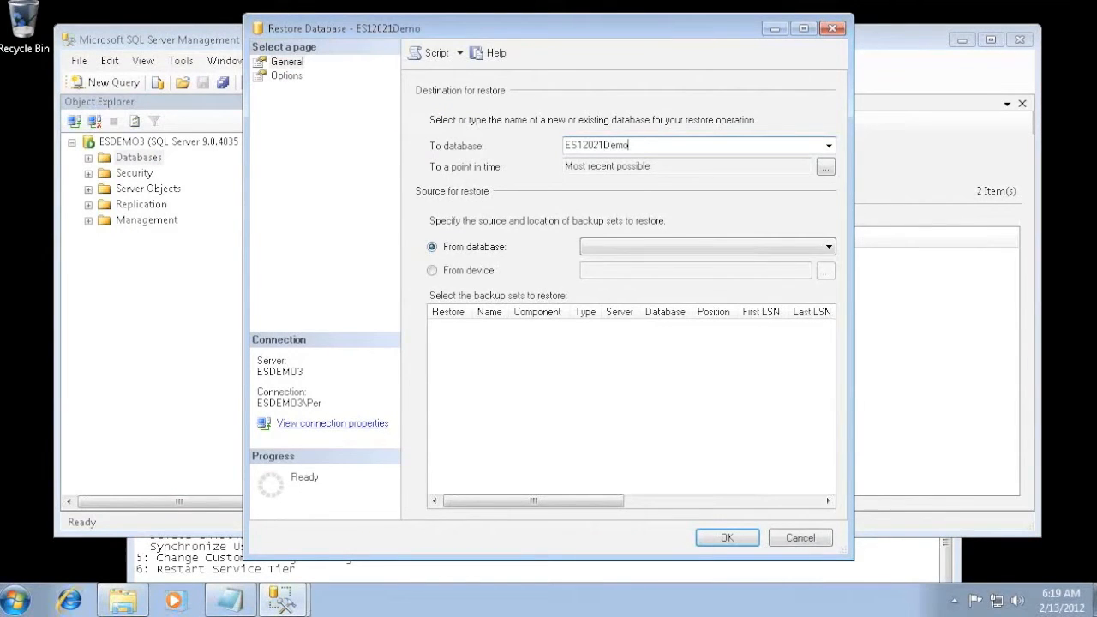
left_click(467, 271)
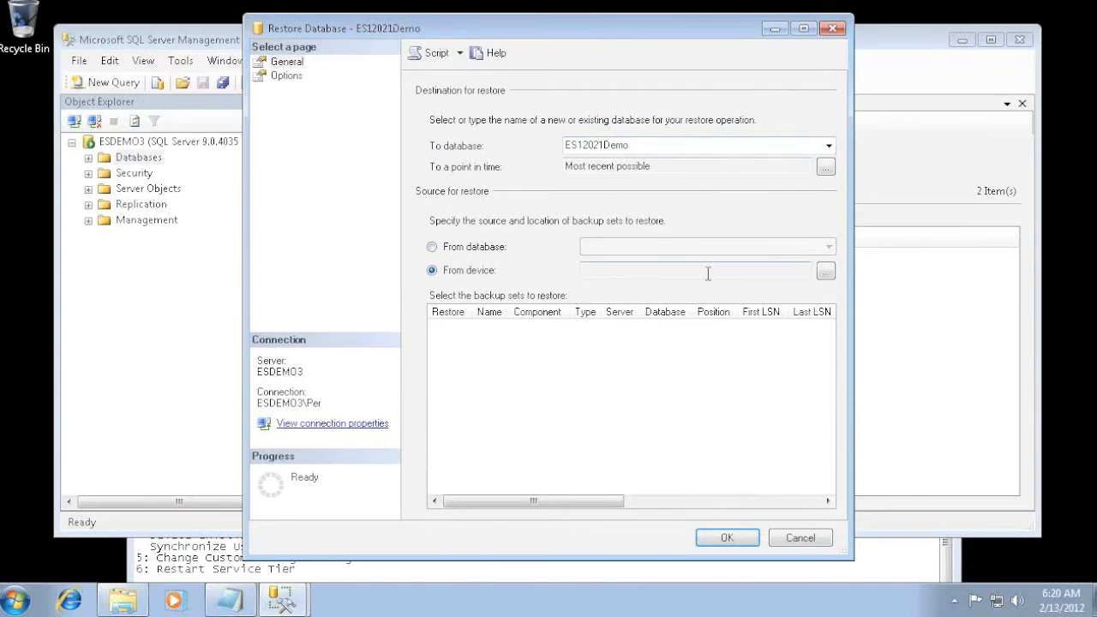
- Add ES1.20.21 Demo W1 6.00.10 Database.bak from C:\Temp\ES1.20.21 Demo W1 6.00.10 as the backup file to restore from
left_click(825, 274)
left_click(724, 249)
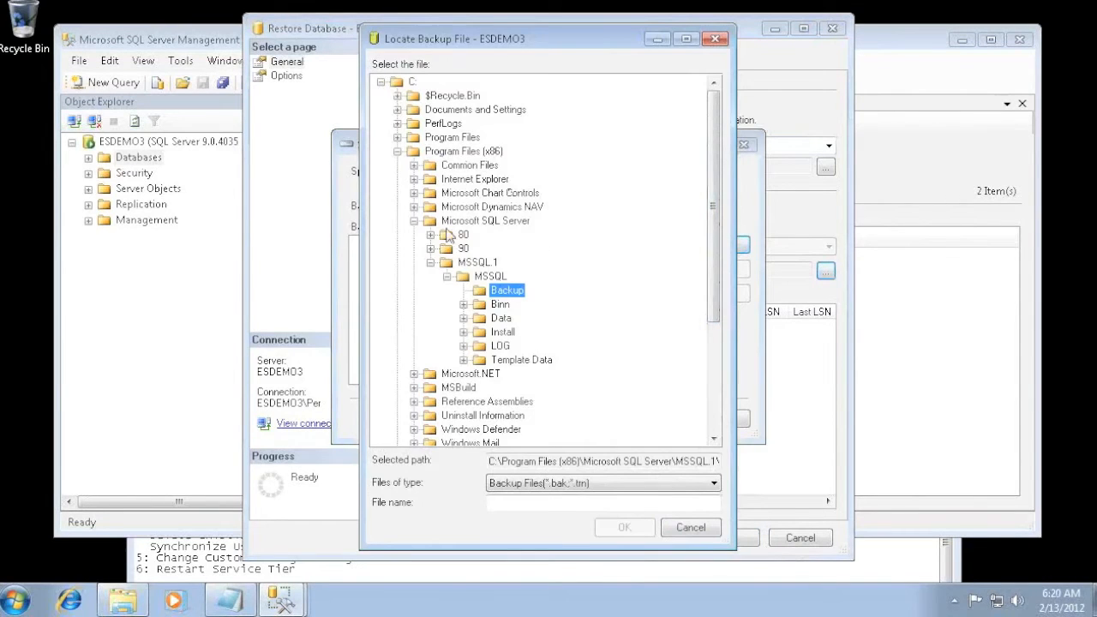
left_click(396, 150)
left_click(397, 206)
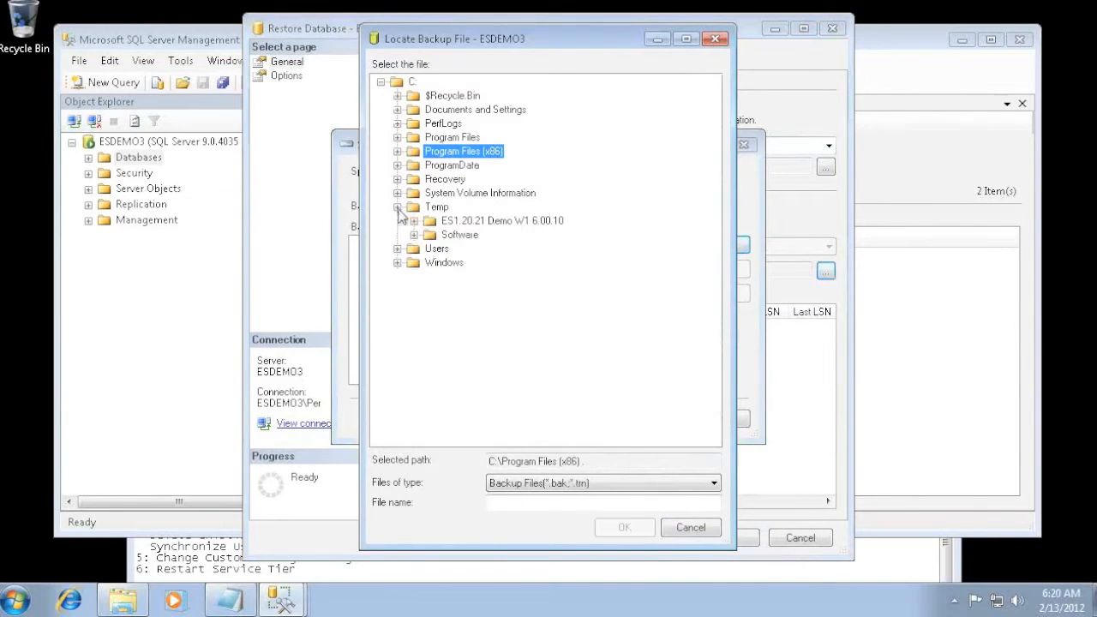
left_click(413, 221)
left_click(495, 234)
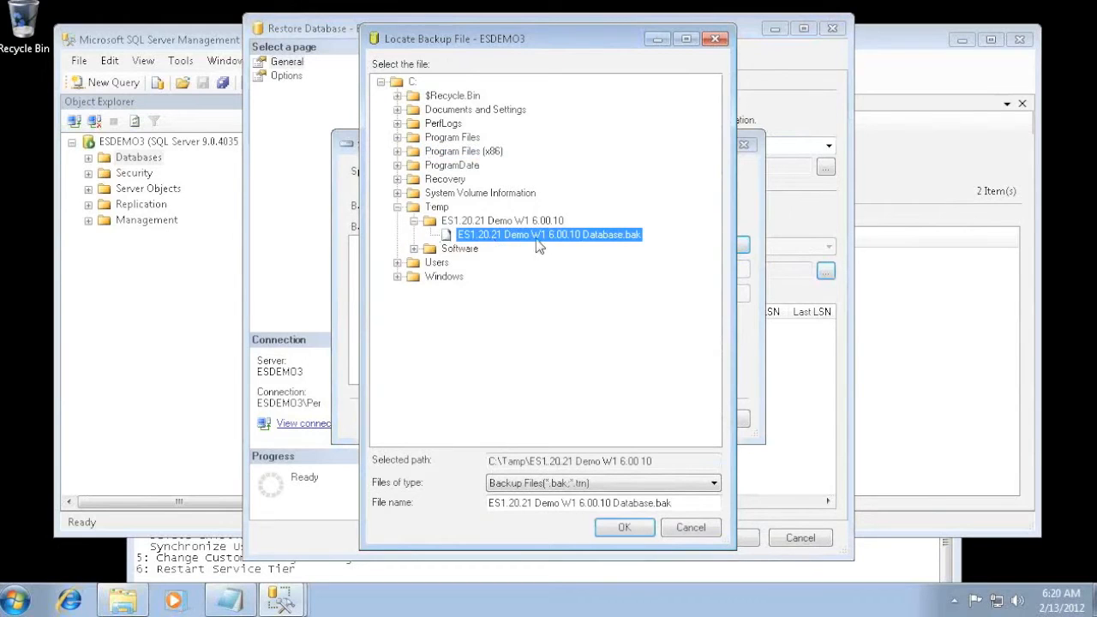
left_click(625, 527)
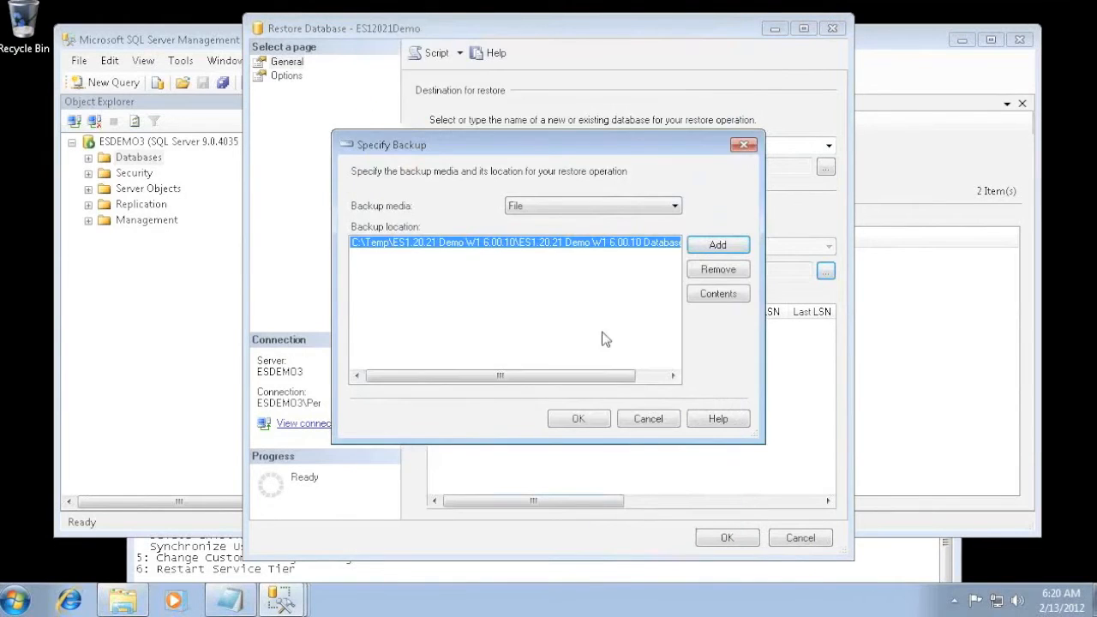
left_click(578, 418)
- Select the ES12021Demo-Full Database Backup set and run the restore
left_click(468, 333)
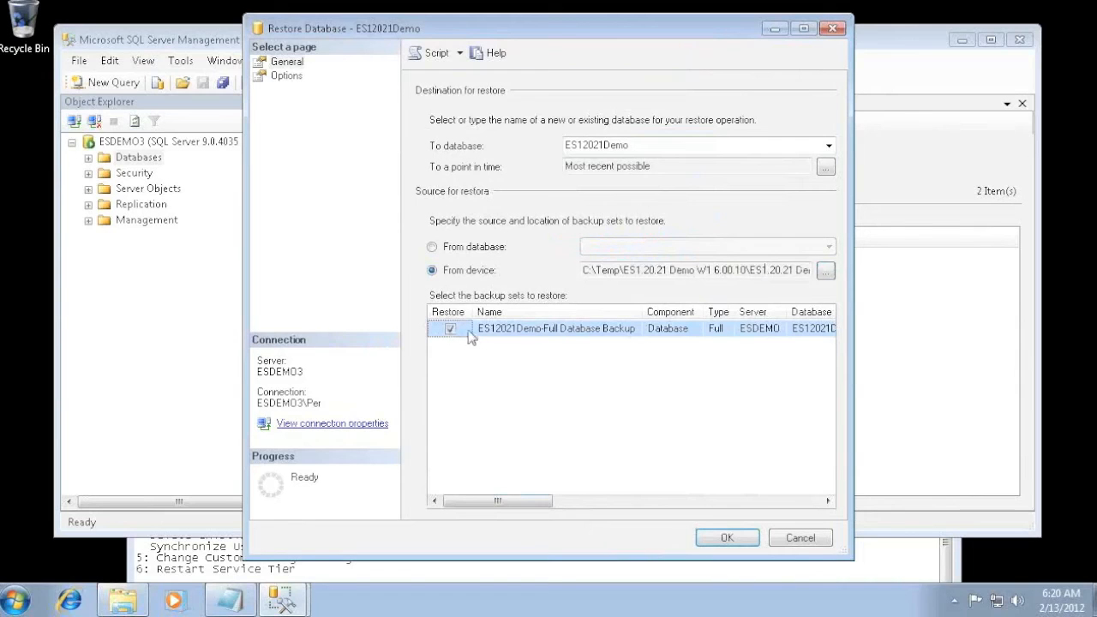
left_click(727, 539)
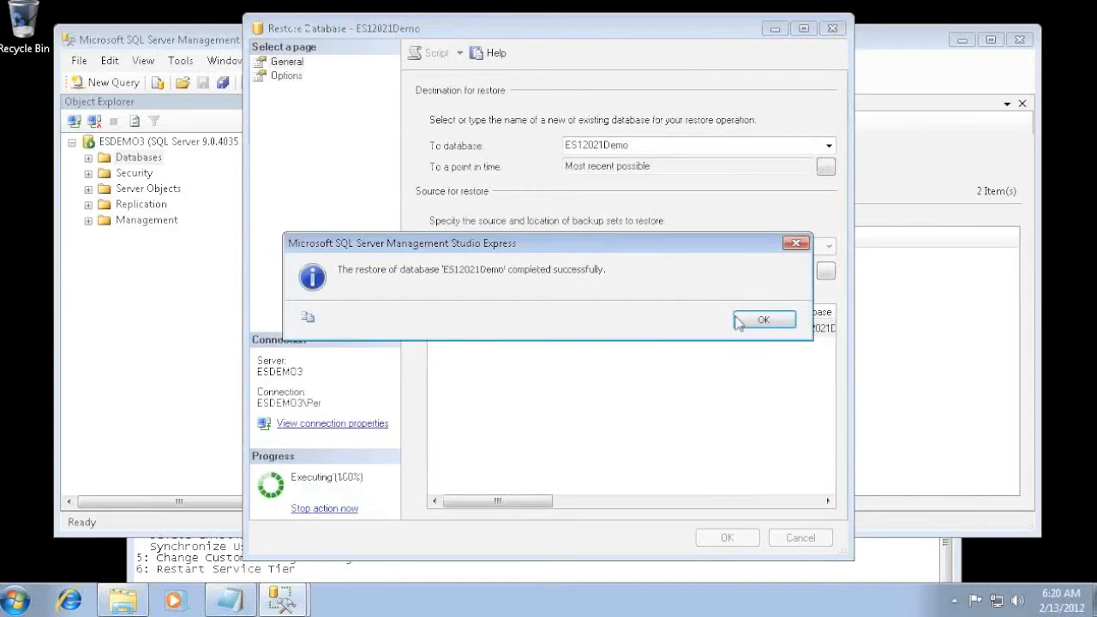
left_click(759, 317)
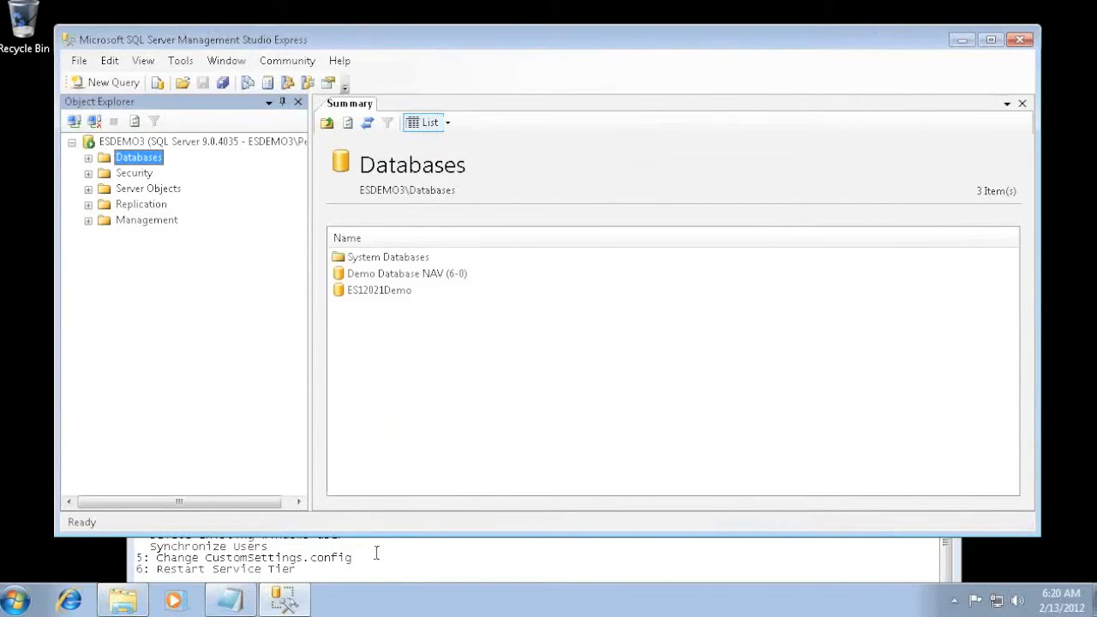
- Check the next readme task and launch Microsoft Dynamics NAV 2009 R2 Classic with Microsoft SQL Server
left_click_drag(377, 554, 406, 562)
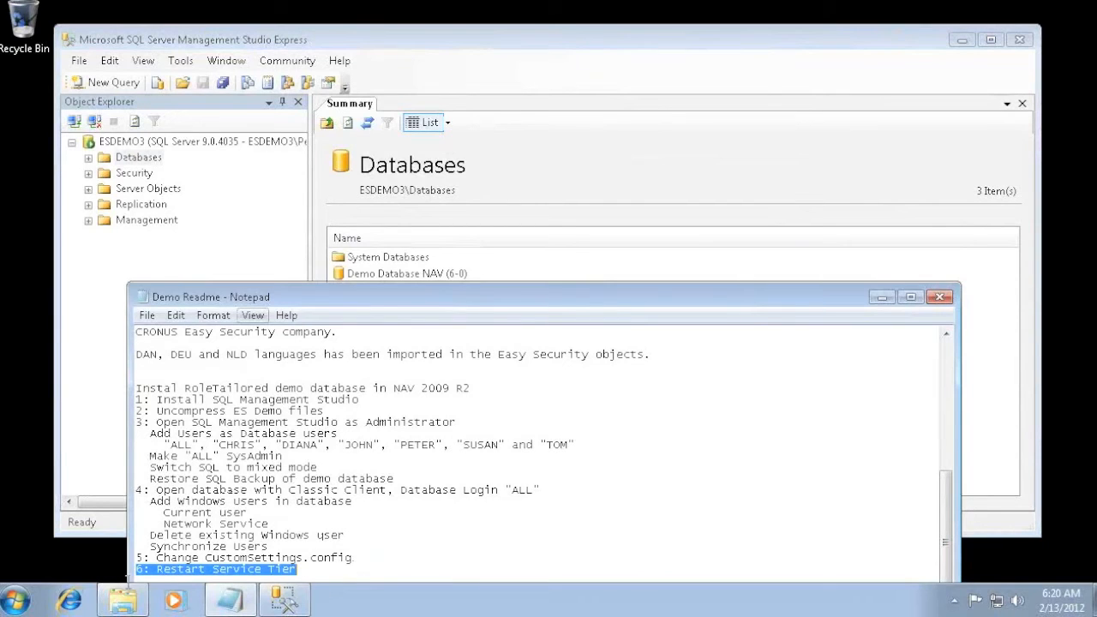
left_click(26, 601)
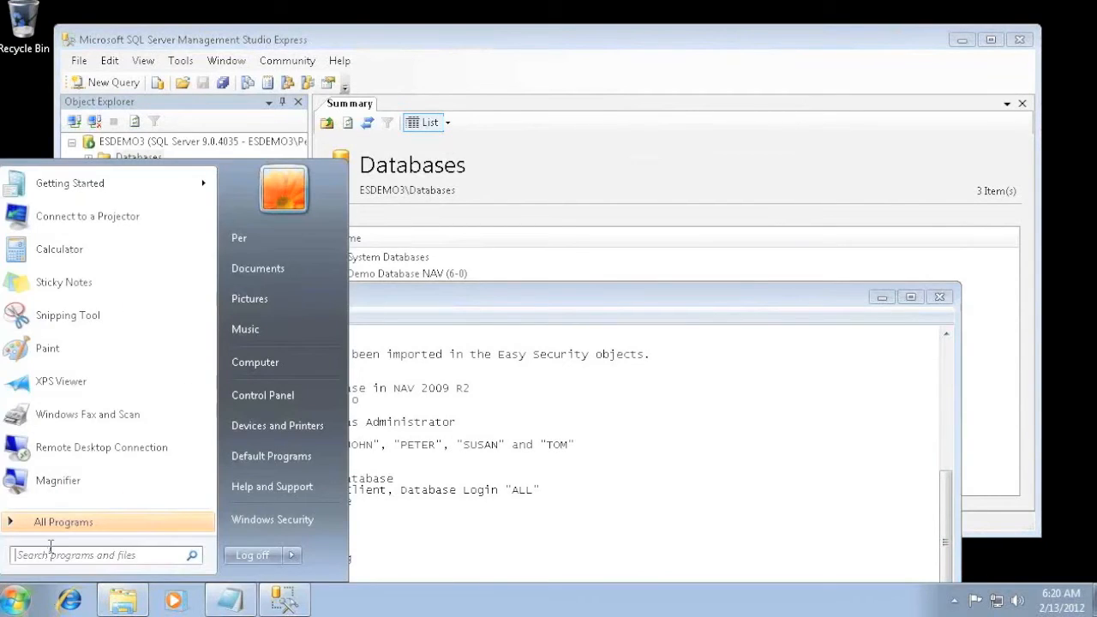
type("nav")
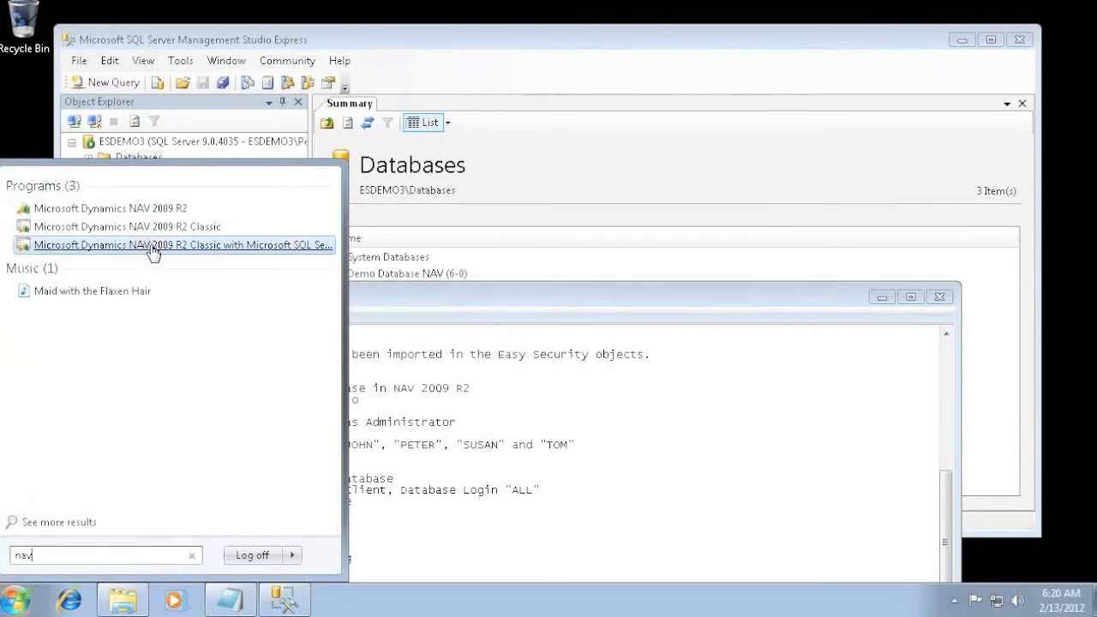
left_click(155, 245)
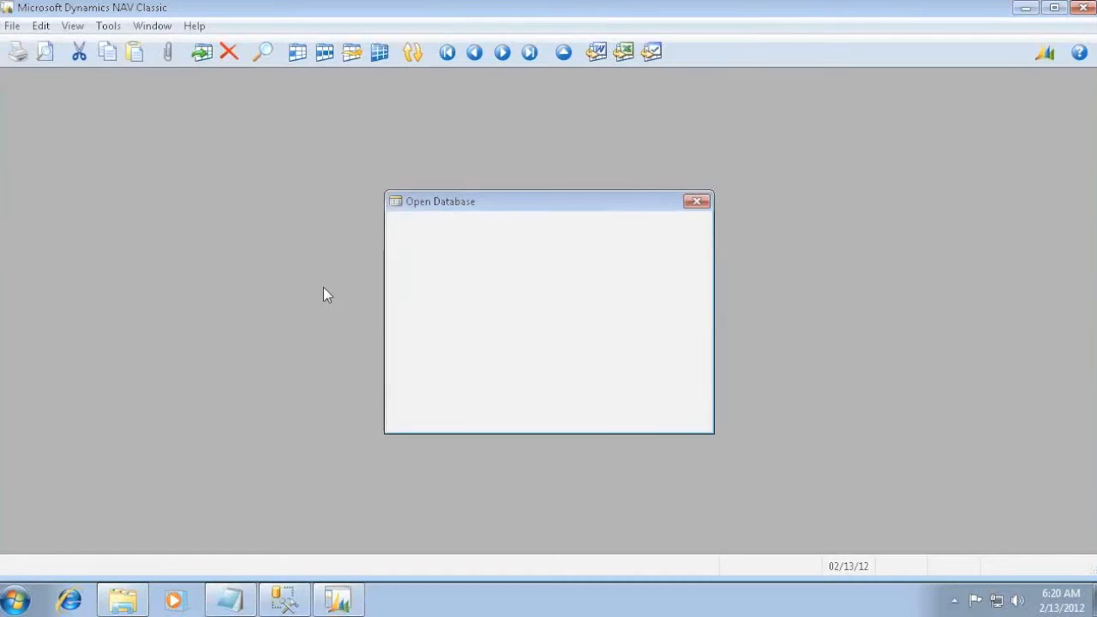
- Choose the (Local) server, Database Server Authentication and the ES12021Demo database, entering user ID all and the login password
key("F6")
key("Down")
key("Return")
key("Tab")
key("Tab")
key("Tab")
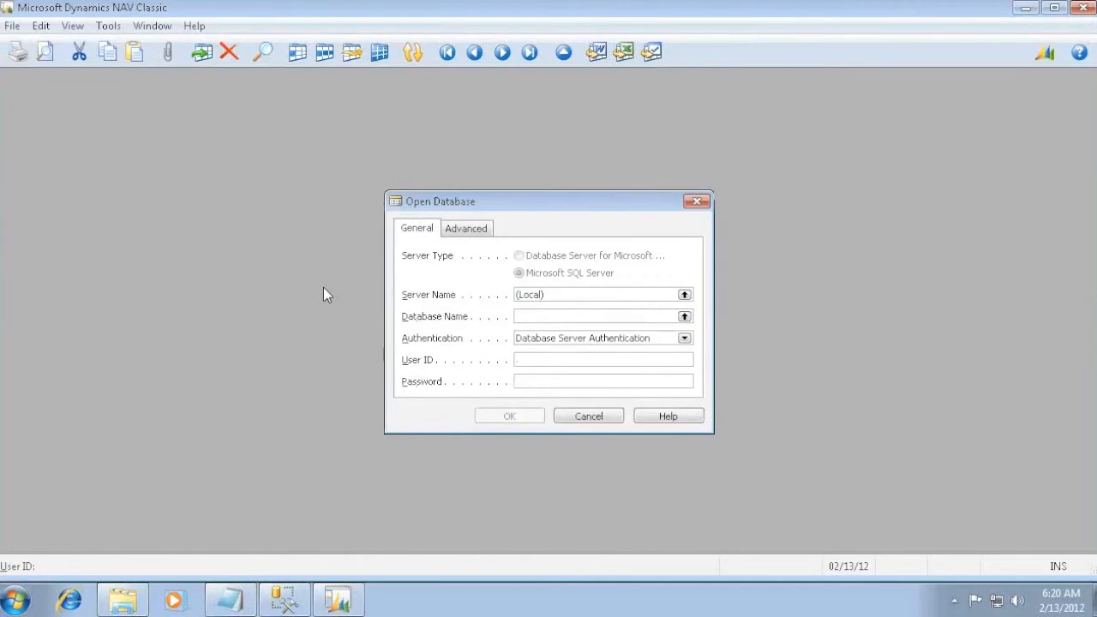
key("Tab")
key("shift+Tab")
key("shift+Tab")
key("shift+Tab")
key("F6")
key("Down")
key("Return")
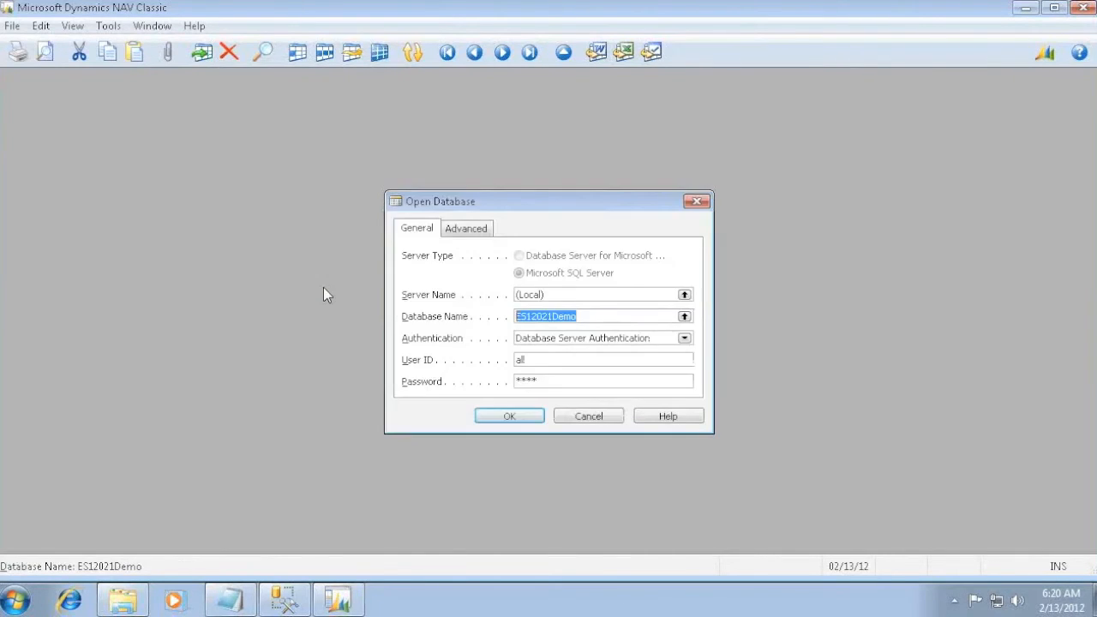
- Open the database with the CRONUS Easy Security company and dismiss the demonstration company notice
key("Return")
key("Return")
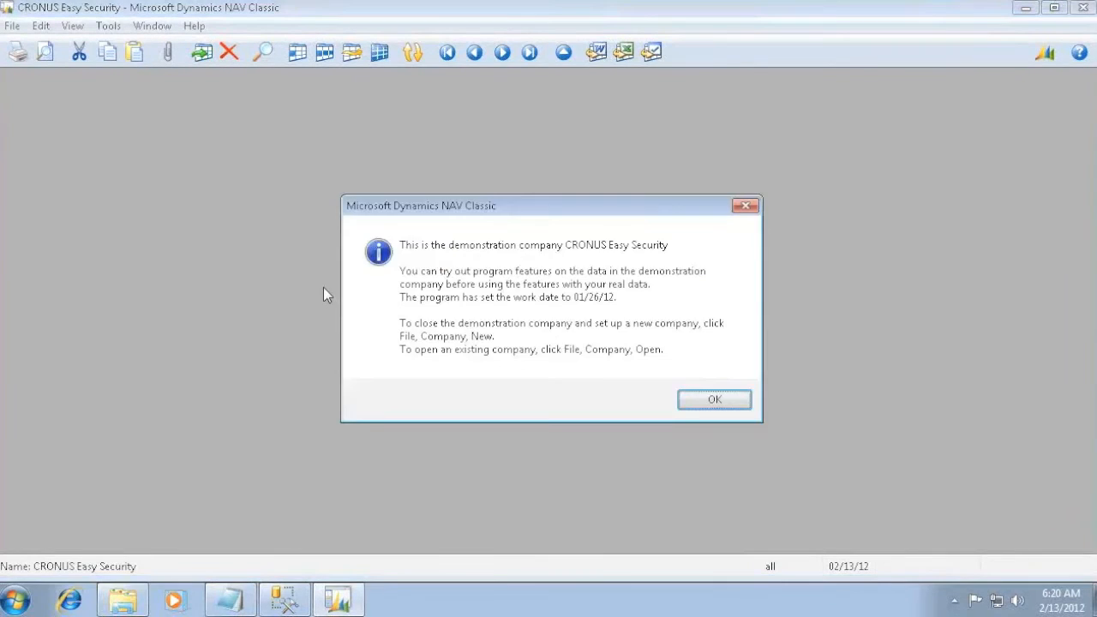
key("Return")
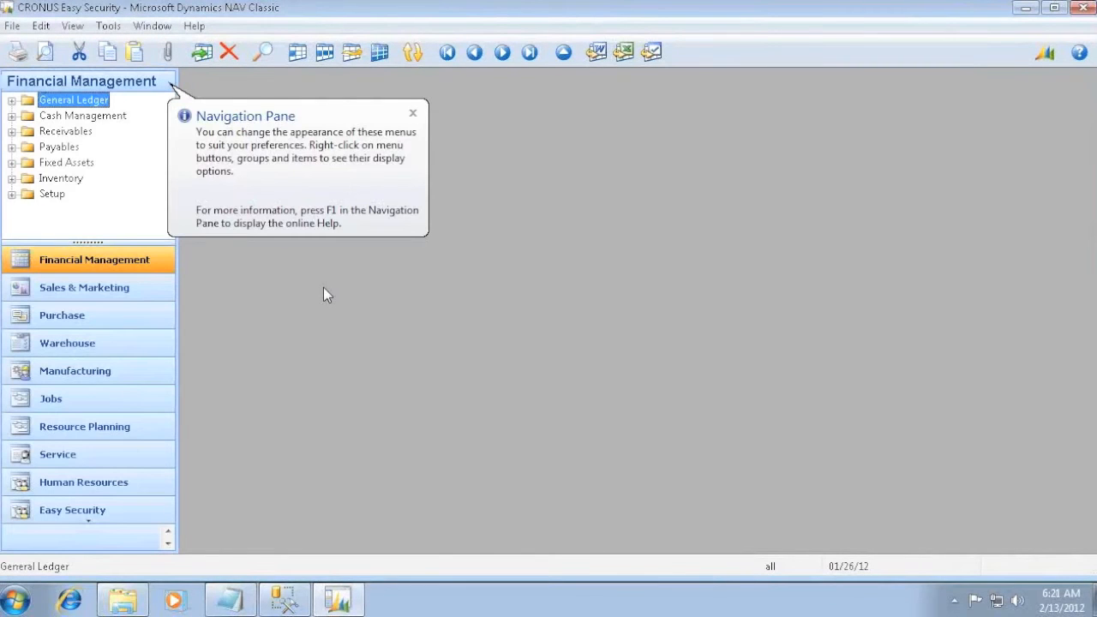
- Review the Classic Client tasks in the Demo Readme, and open the Windows Logins list in Dynamics NAV Classic
key("alt+Tab")
key("alt+Tab")
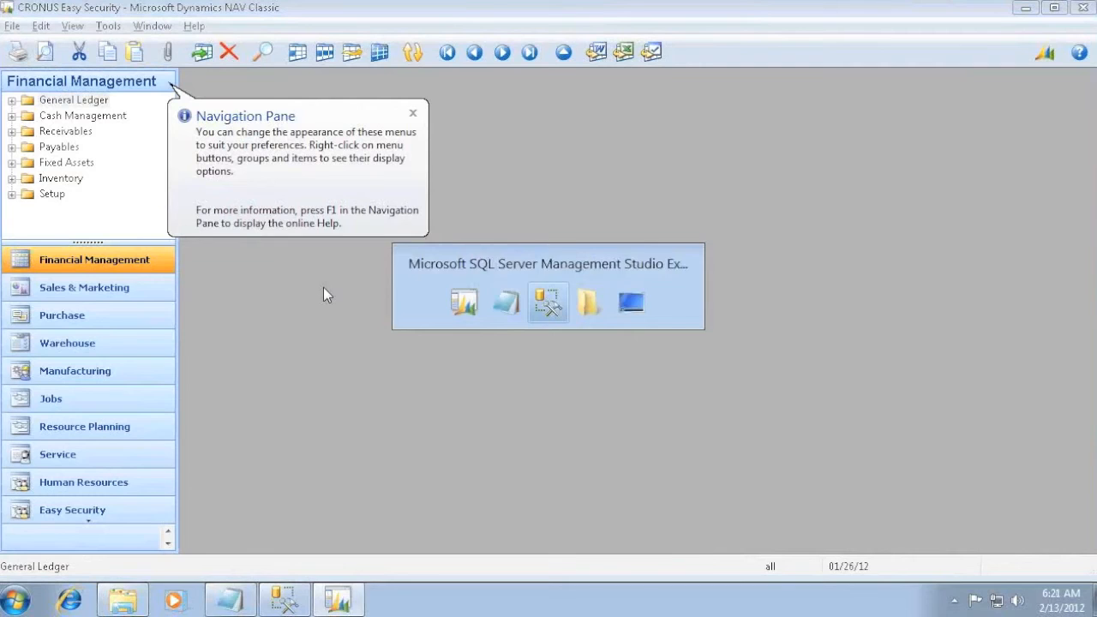
key("alt+shift+Tab")
left_click_drag(433, 300, 602, 84)
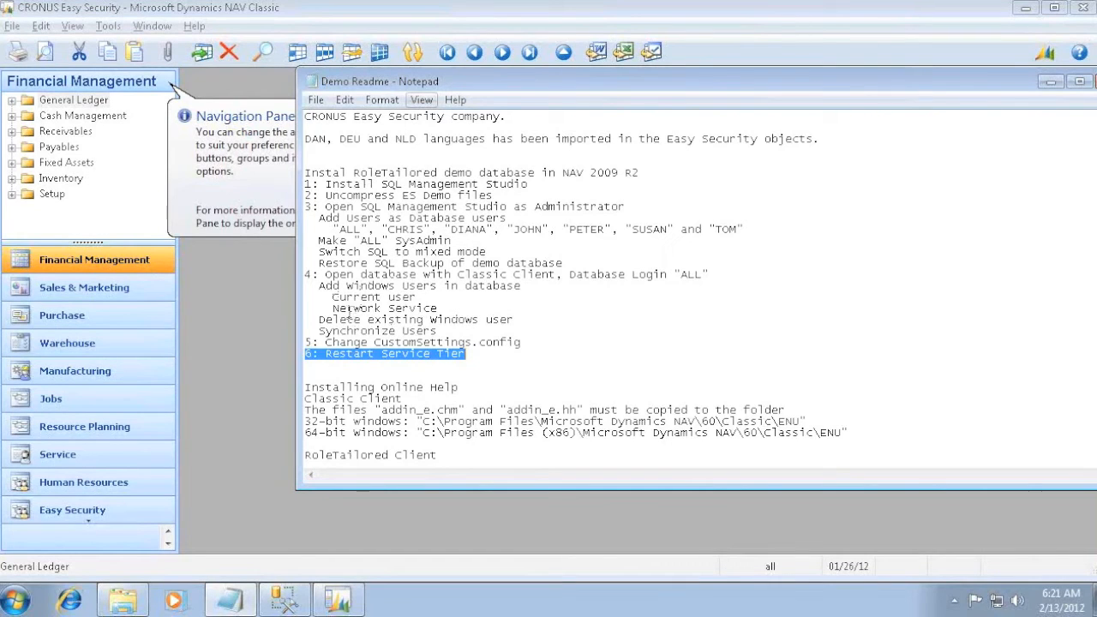
key("alt+Tab")
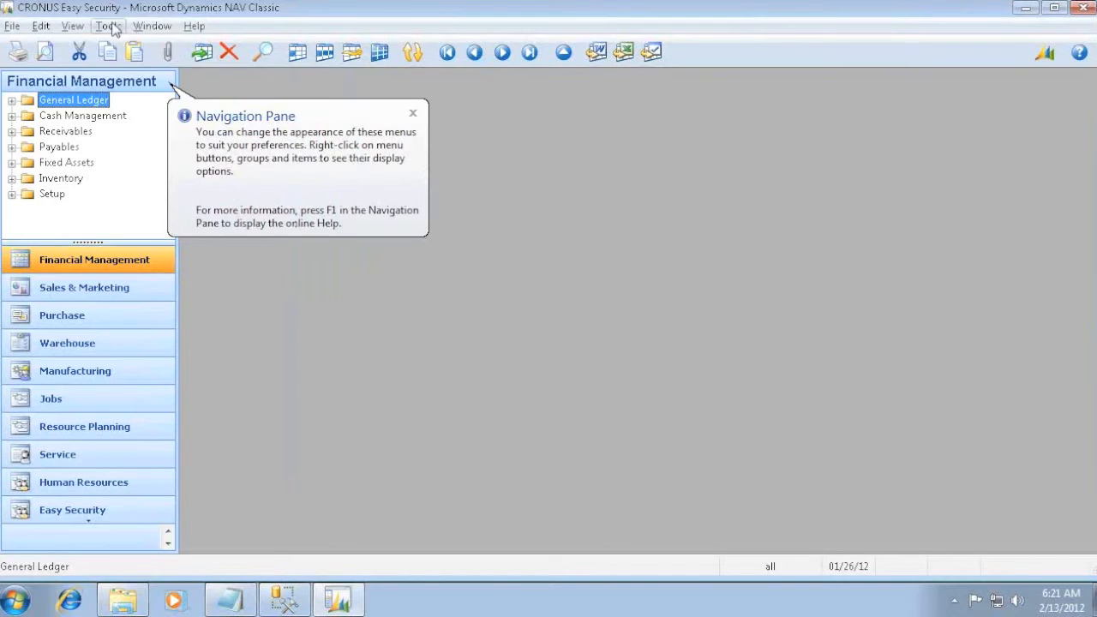
left_click(109, 25)
mouse_move(169, 285)
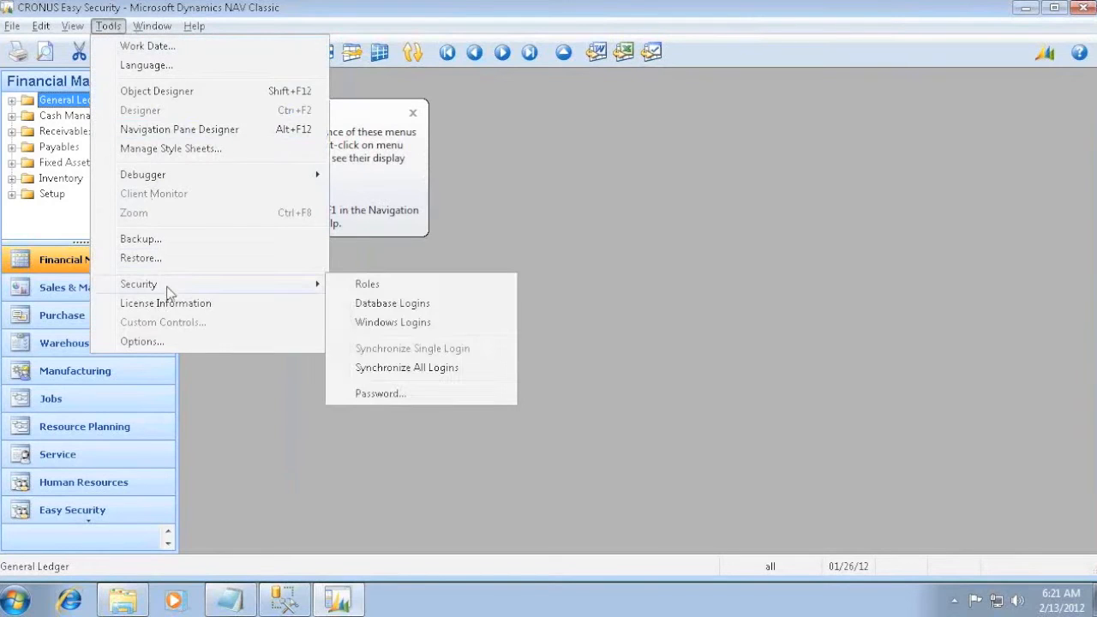
left_click(402, 328)
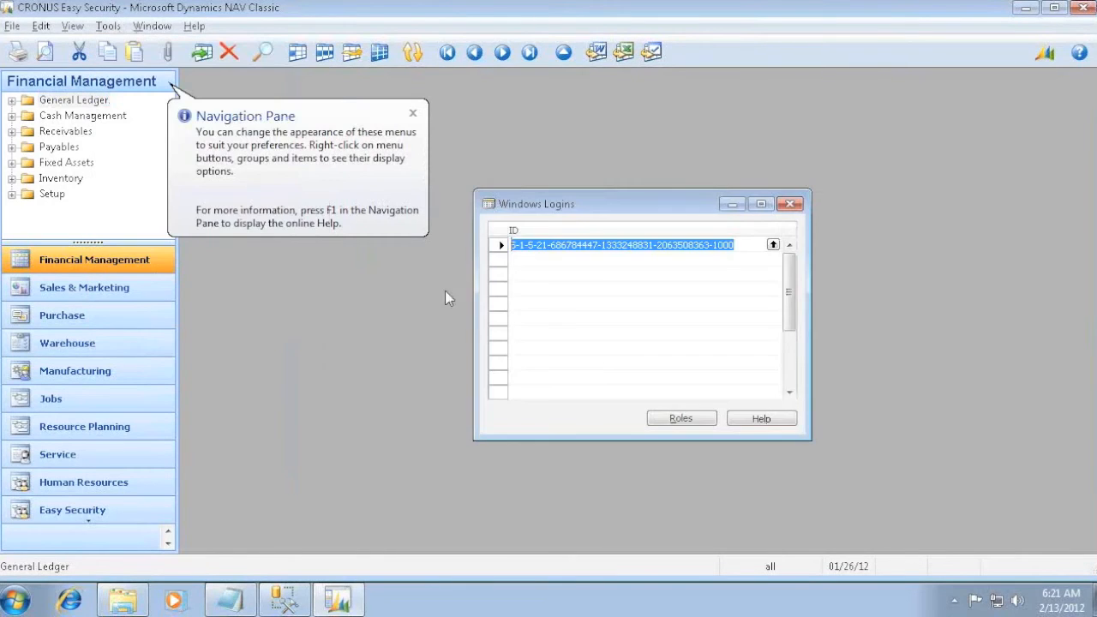
- Add the current user's Windows account and network service as new Windows logins
left_click(541, 273)
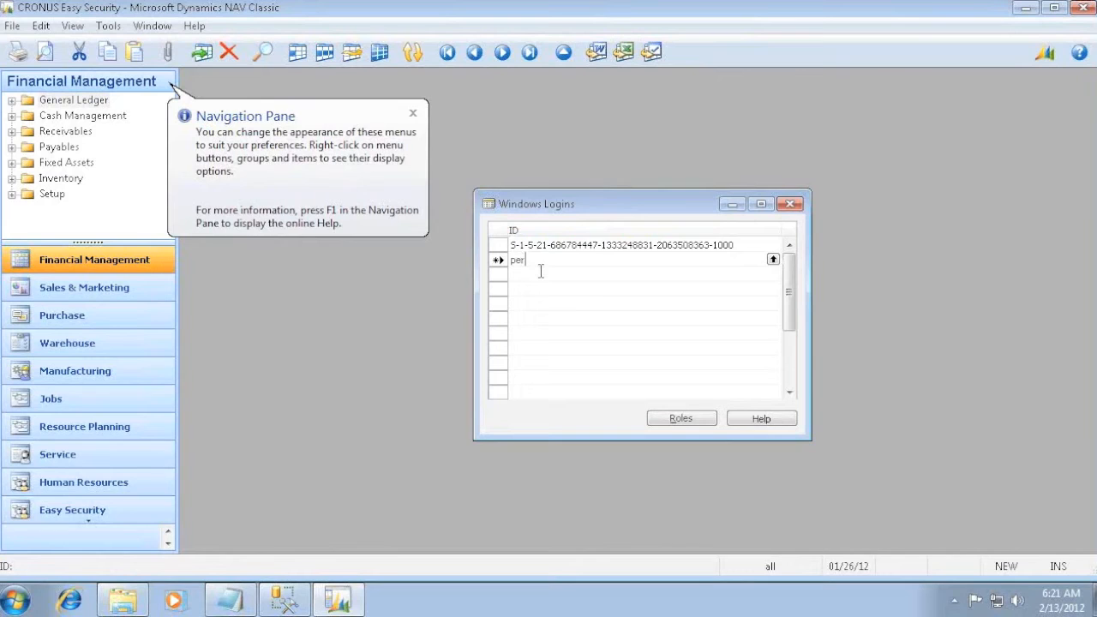
key("Return")
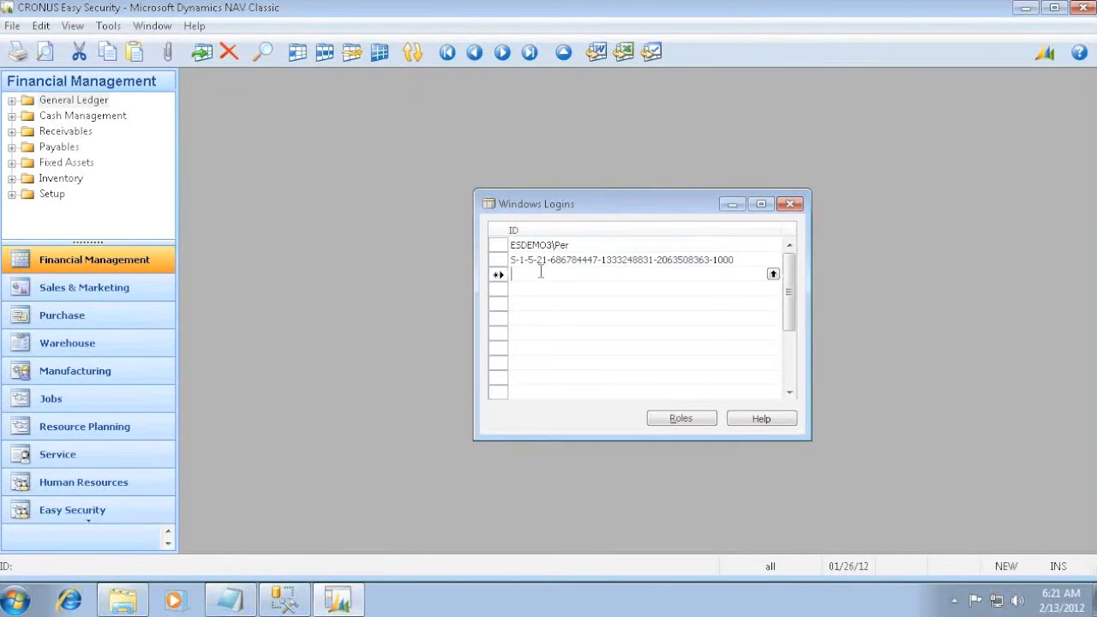
key("Up")
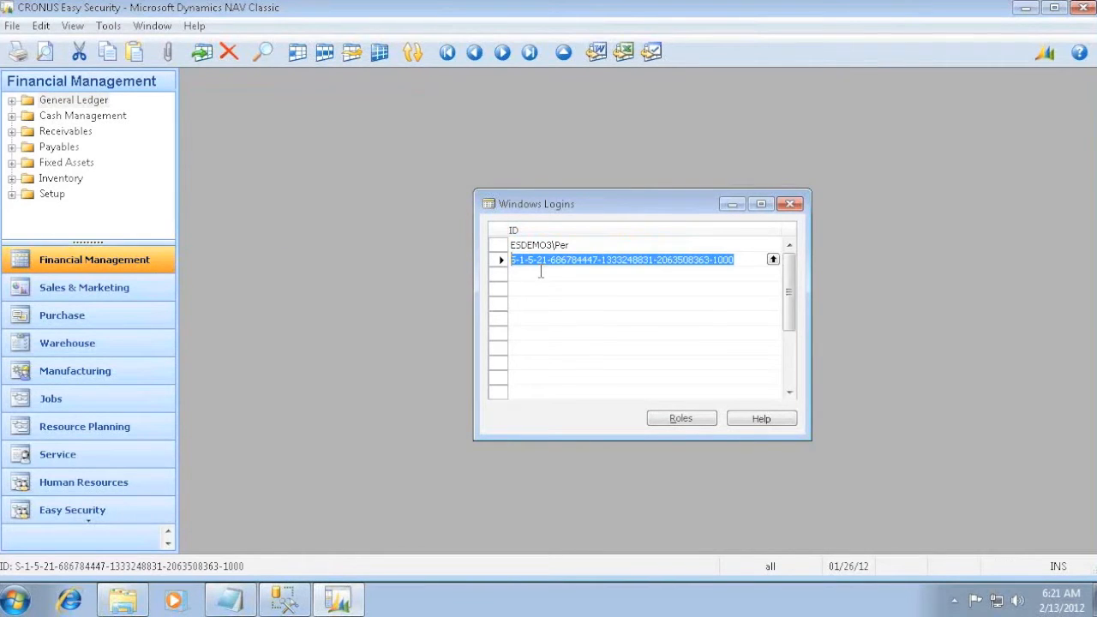
left_click(540, 273)
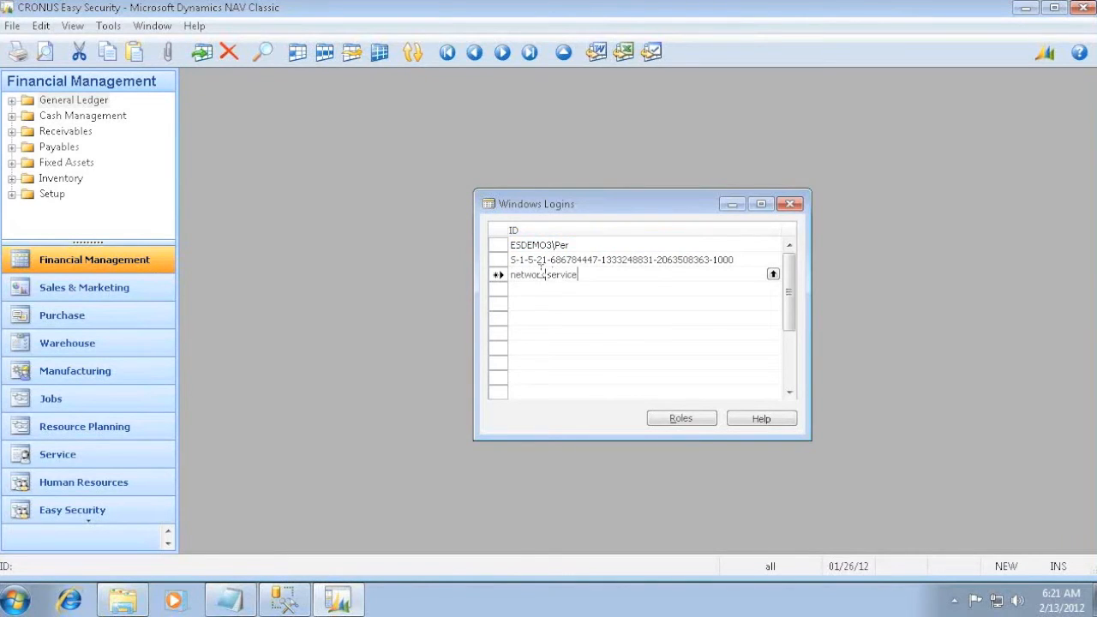
key("Return")
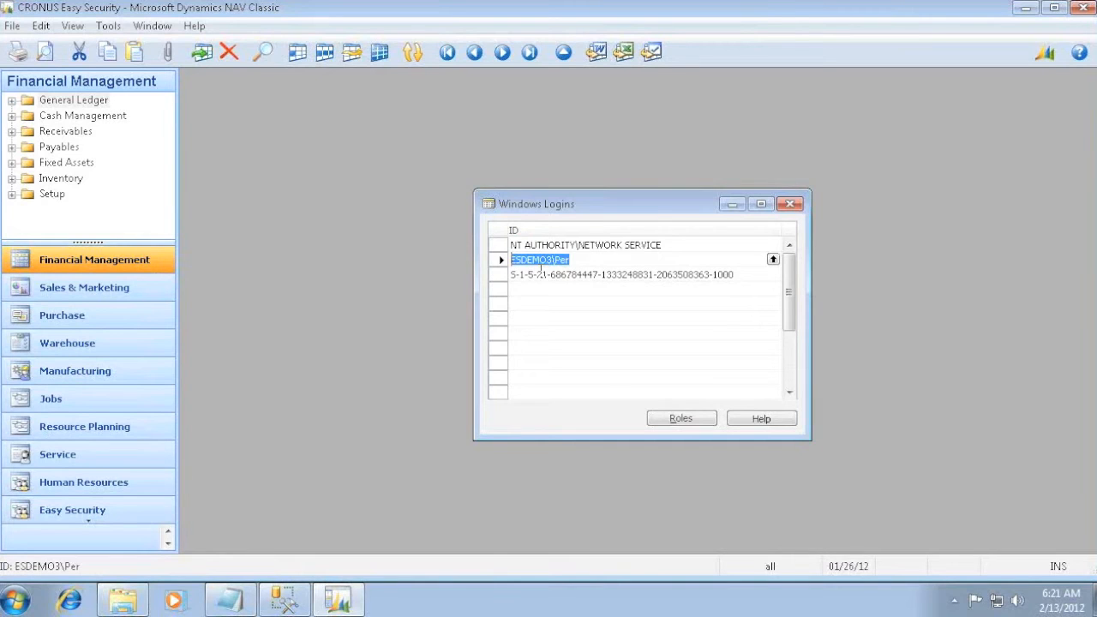
- Assign the SUPER role to the NT AUTHORITY\NETWORK SERVICE login and return to the Windows Logins list
key("Up")
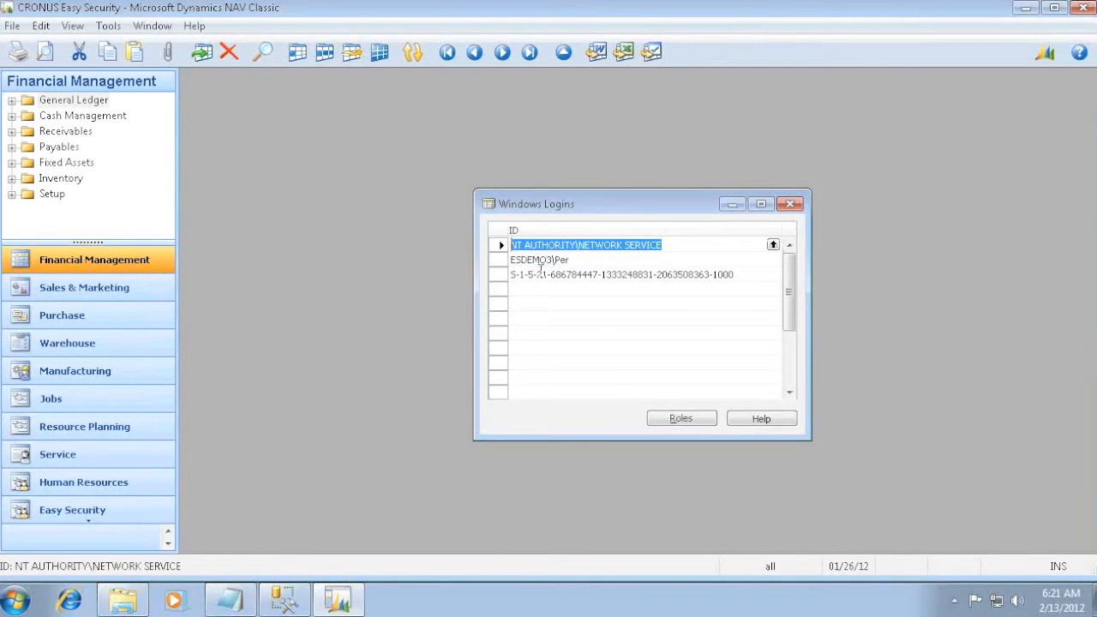
key("alt+r")
type("super")
key("Down")
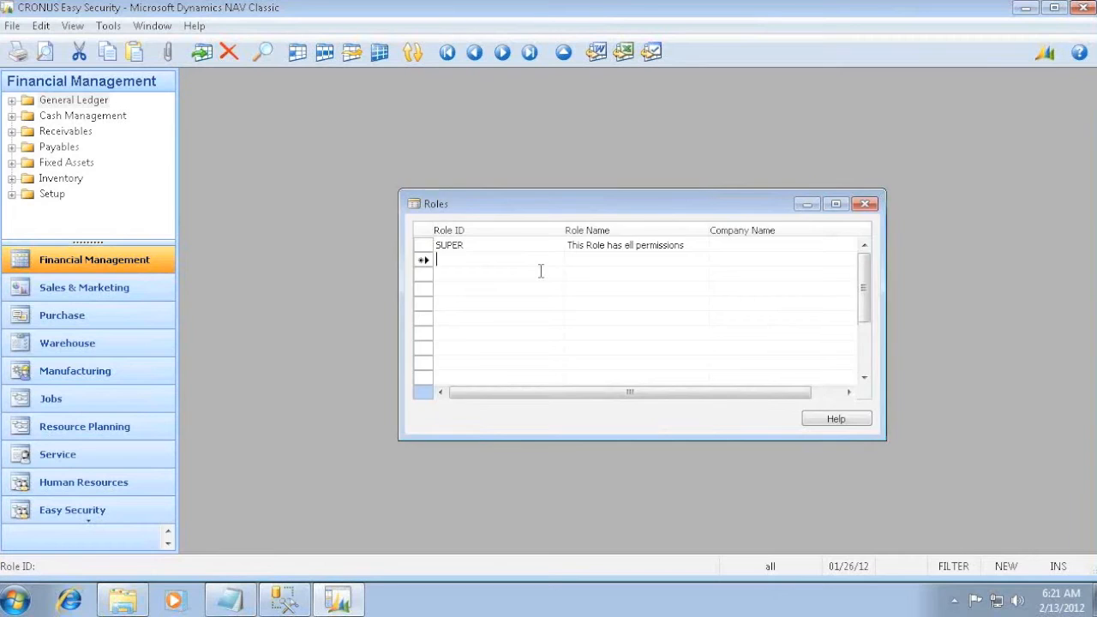
key("Up")
key("Escape")
- Assign the SUPER role to the current user's Windows login on ESDEMO3 and close its roles
key("Down")
key("alt+r")
type("super")
key("Down")
key("Up")
key("Escape")
- Delete the pre-existing Windows login that is listed only by its S-1-5-21 security identifier
key("Down")
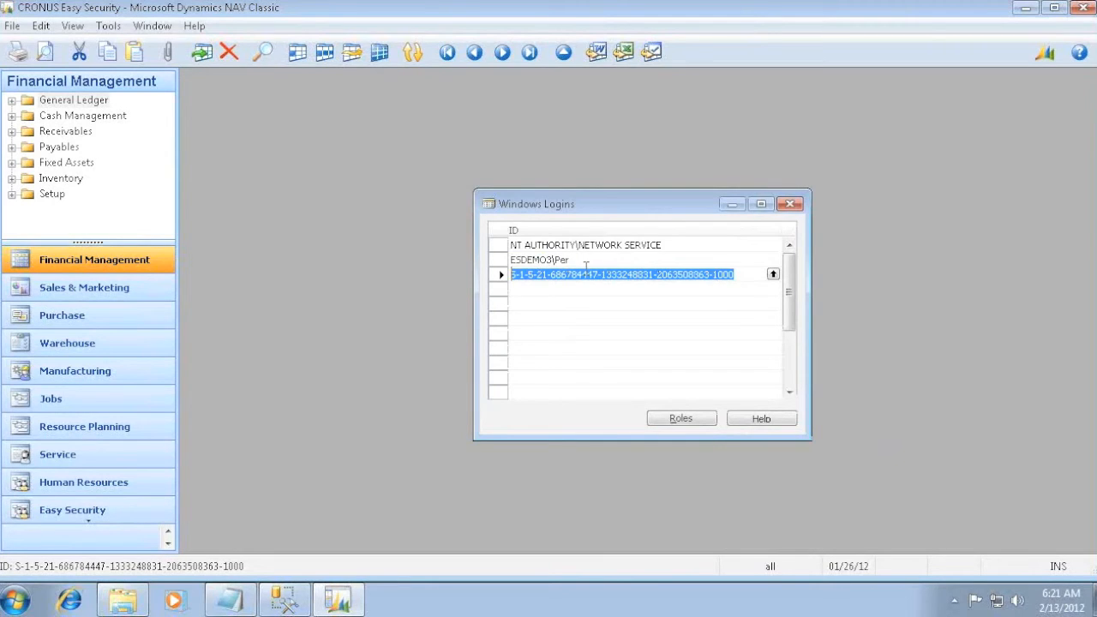
key("Delete")
key("Escape")
right_click(572, 282)
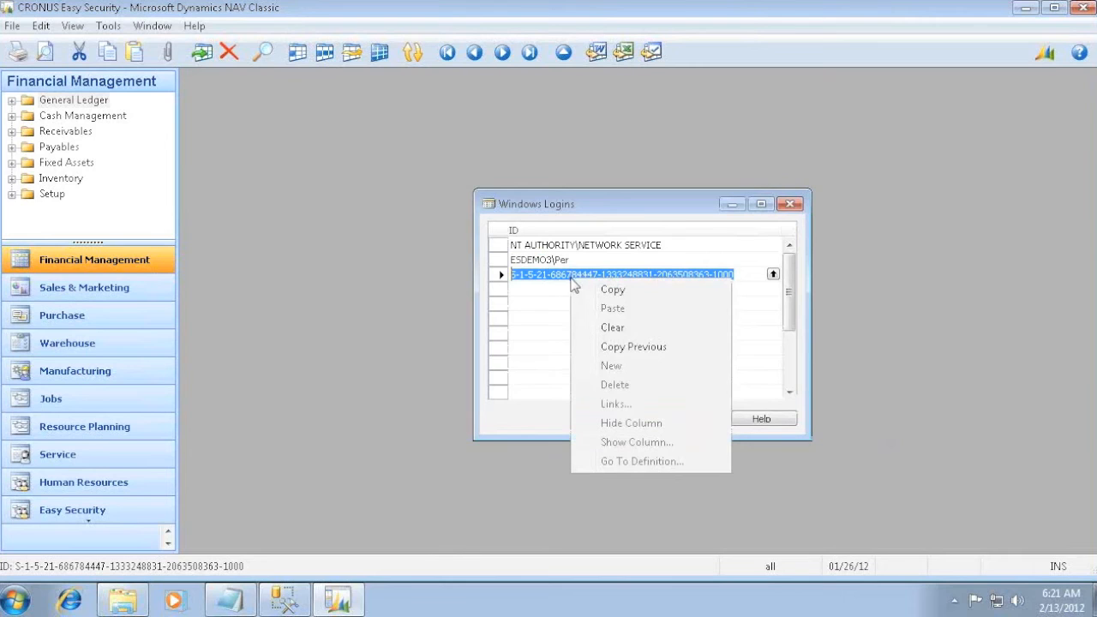
left_click(500, 280)
key("Delete")
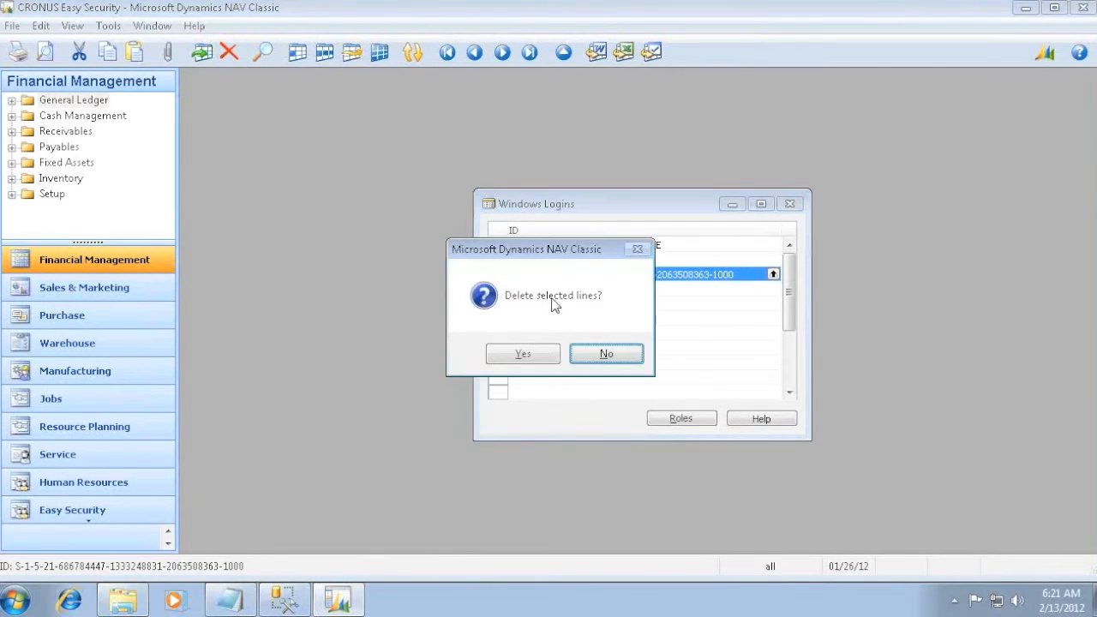
left_click(538, 354)
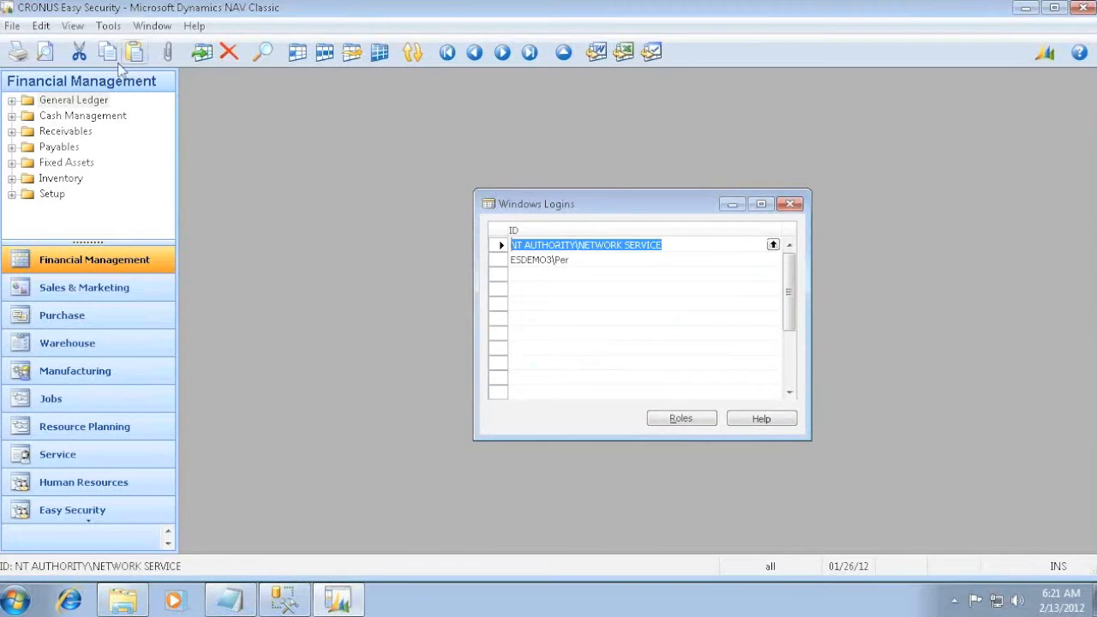
- Open the Database Logins list and move it aside to review the existing database users
left_click(108, 26)
mouse_move(159, 292)
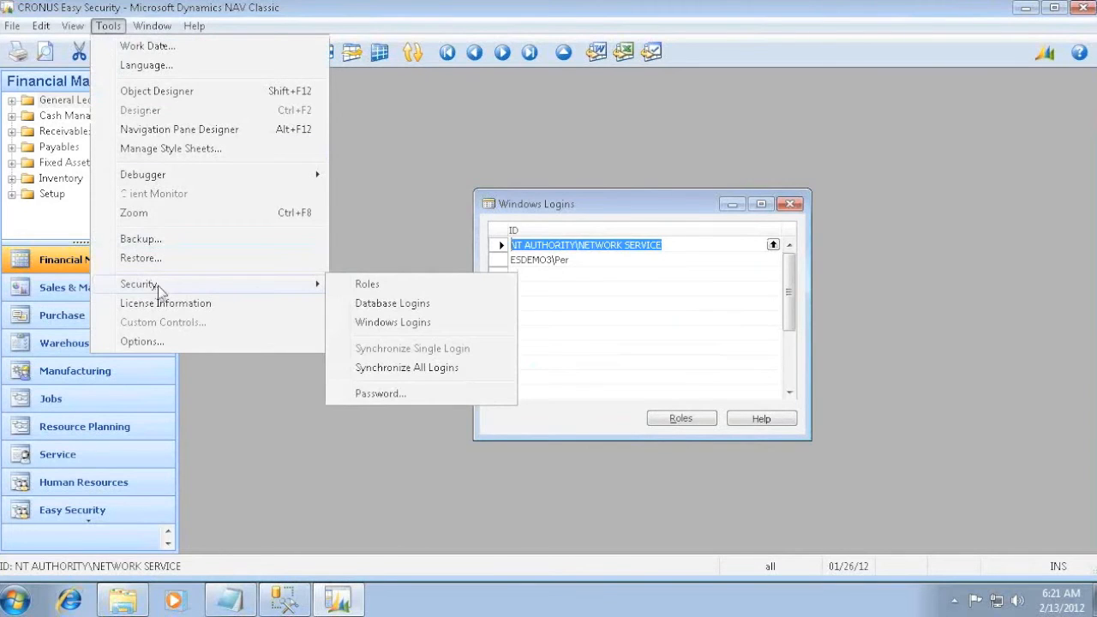
left_click(382, 303)
left_click_drag(526, 213, 634, 248)
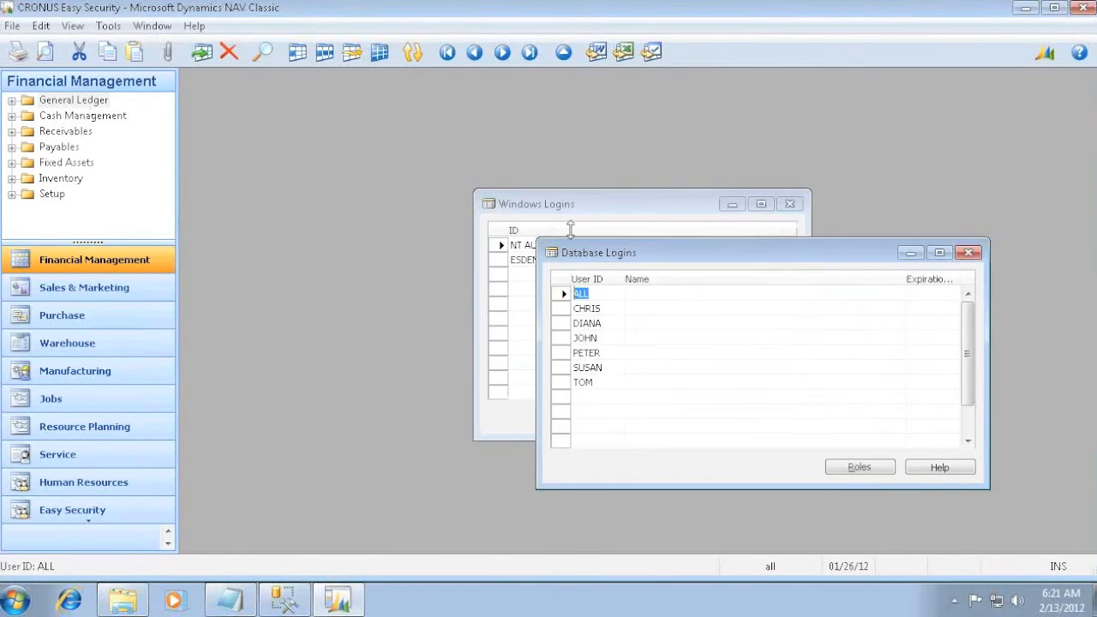
- Synchronize all logins, and close the Database Logins and Windows Logins lists
left_click(108, 26)
mouse_move(171, 287)
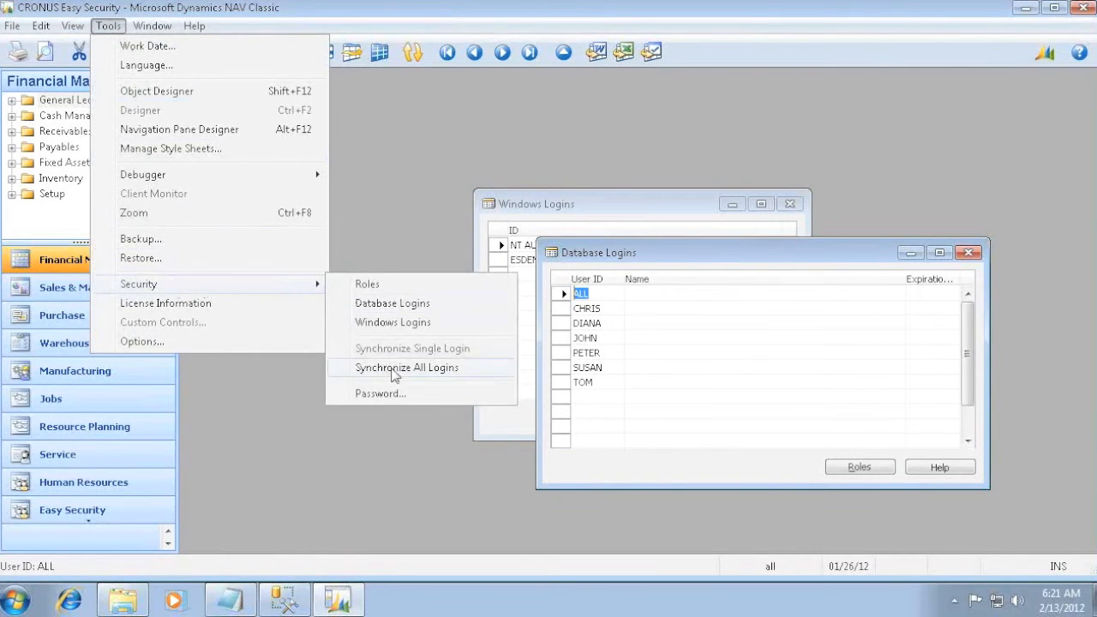
left_click(392, 368)
left_click(589, 354)
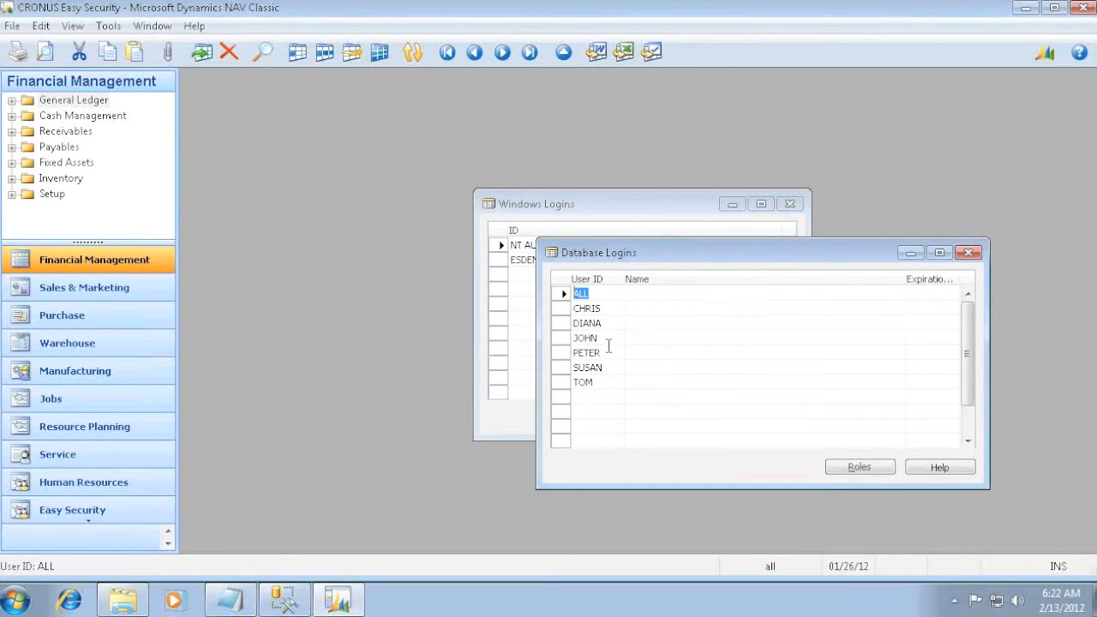
left_click_drag(630, 259, 662, 252)
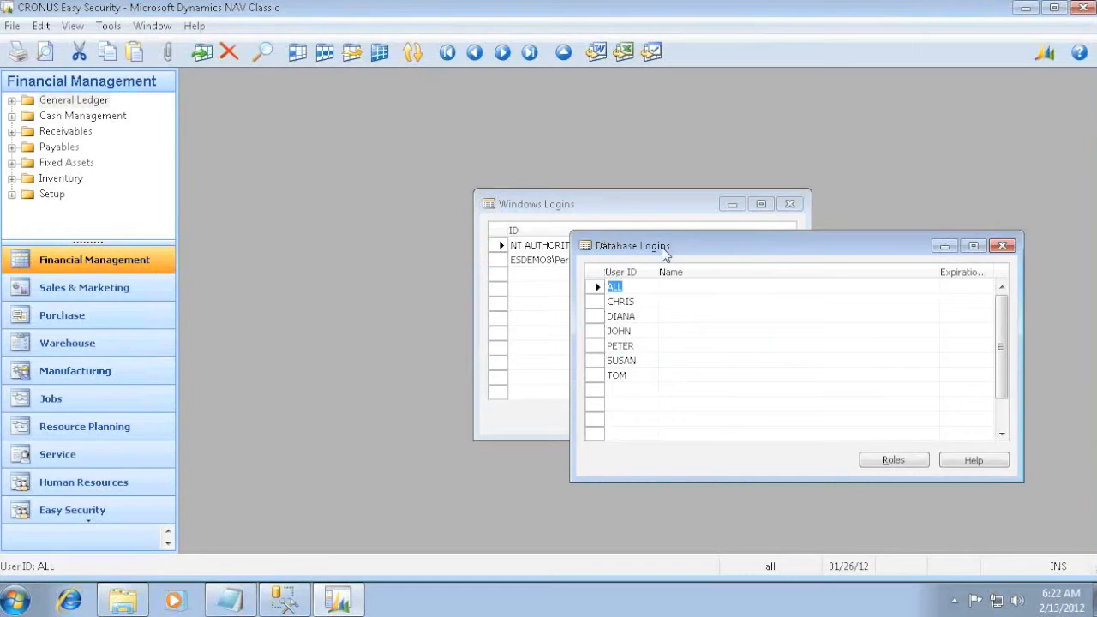
key("Escape")
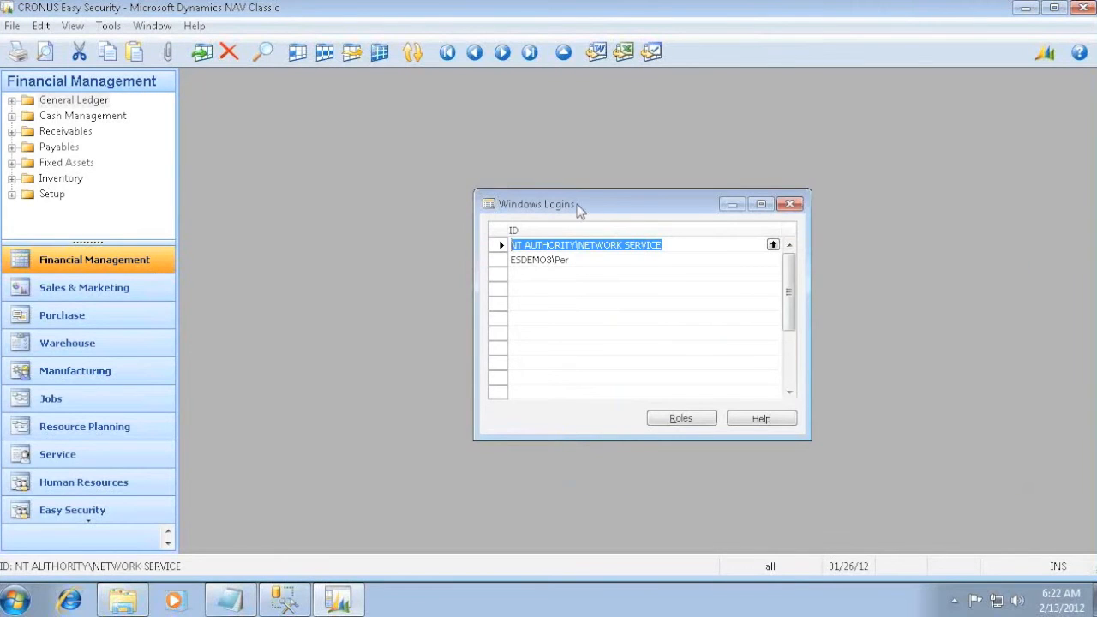
key("Escape")
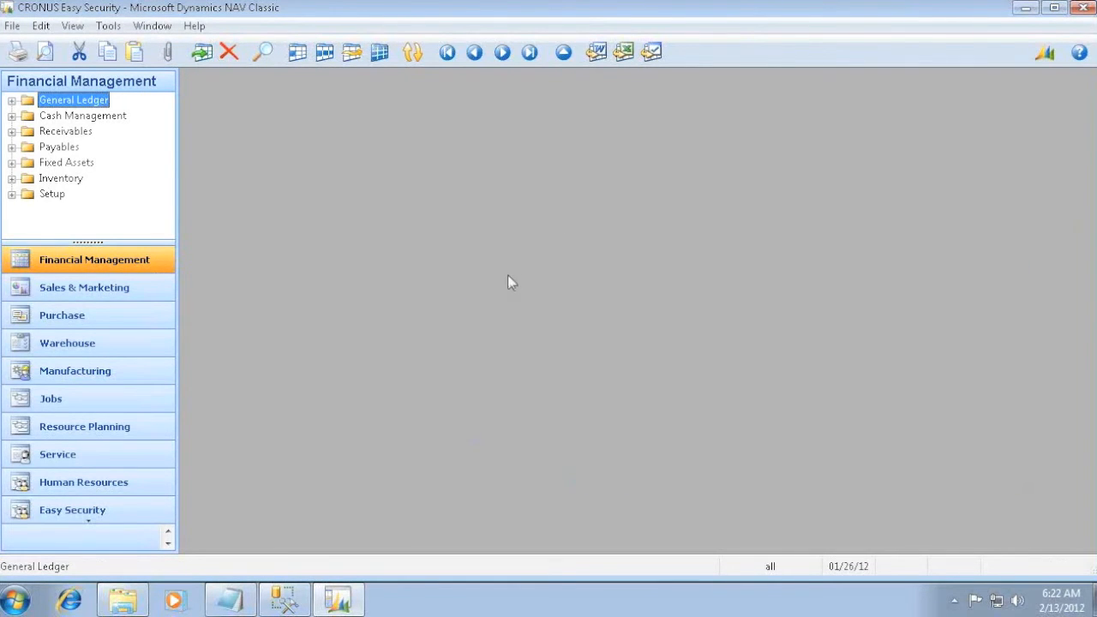
- Check the next readme task and copy the database name from the Classic client's Database Information
key("alt+Tab")
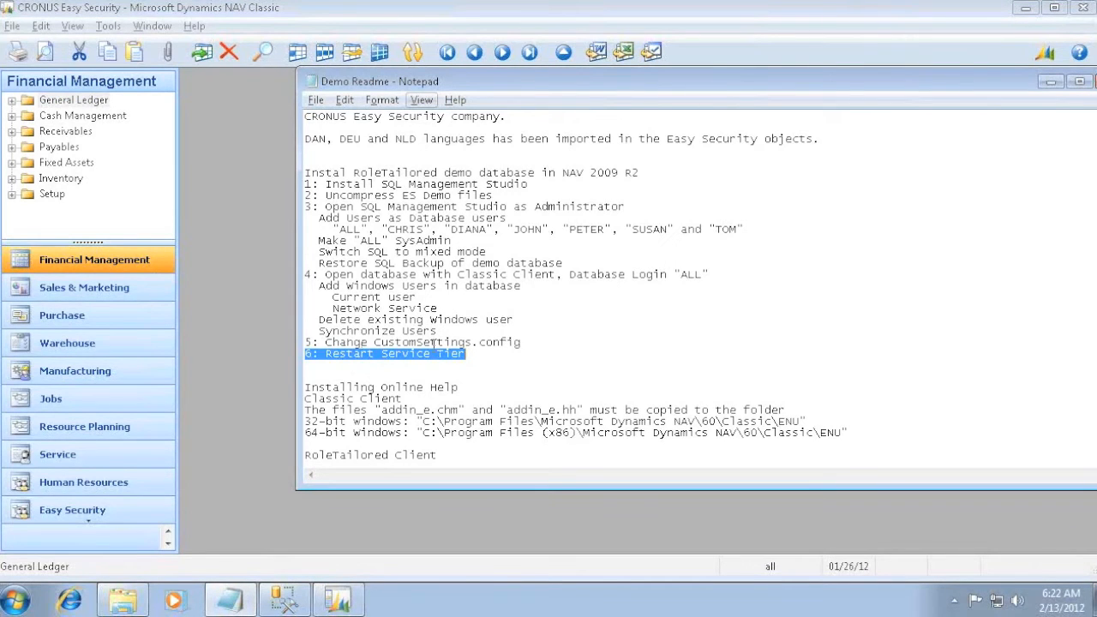
left_click(228, 288)
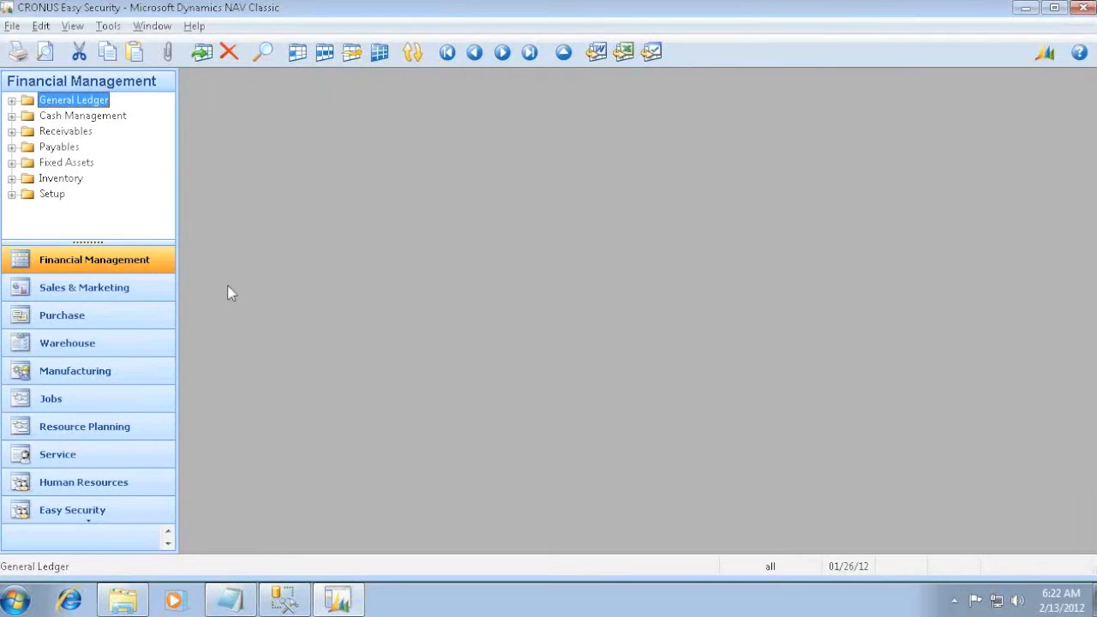
key("alt+f")
key("d")
key("i")
key("Tab")
right_click(638, 292)
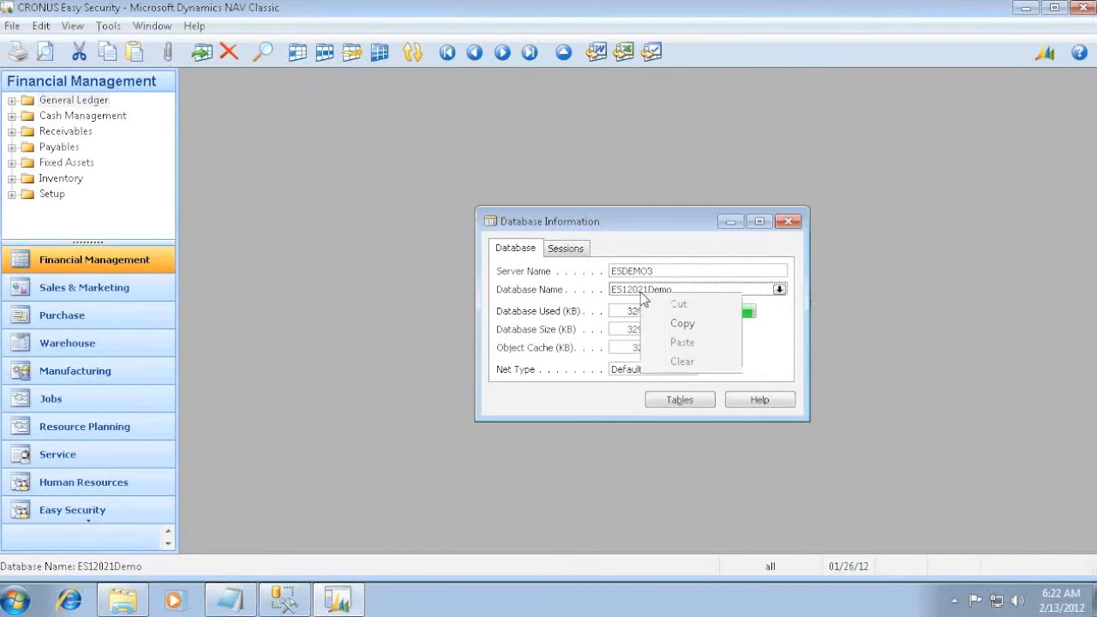
left_click(683, 321)
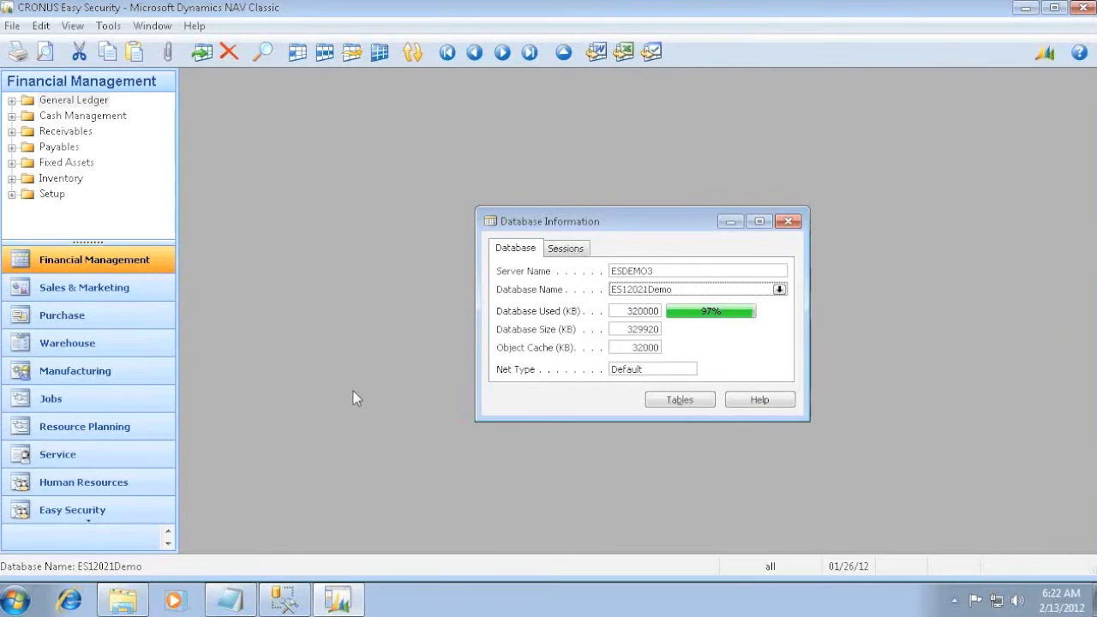
- Launch the Microsoft Dynamics NAV 2009 R2 RoleTailored client and dismiss the demonstration company notice
key("super")
type("nav")
key("Down")
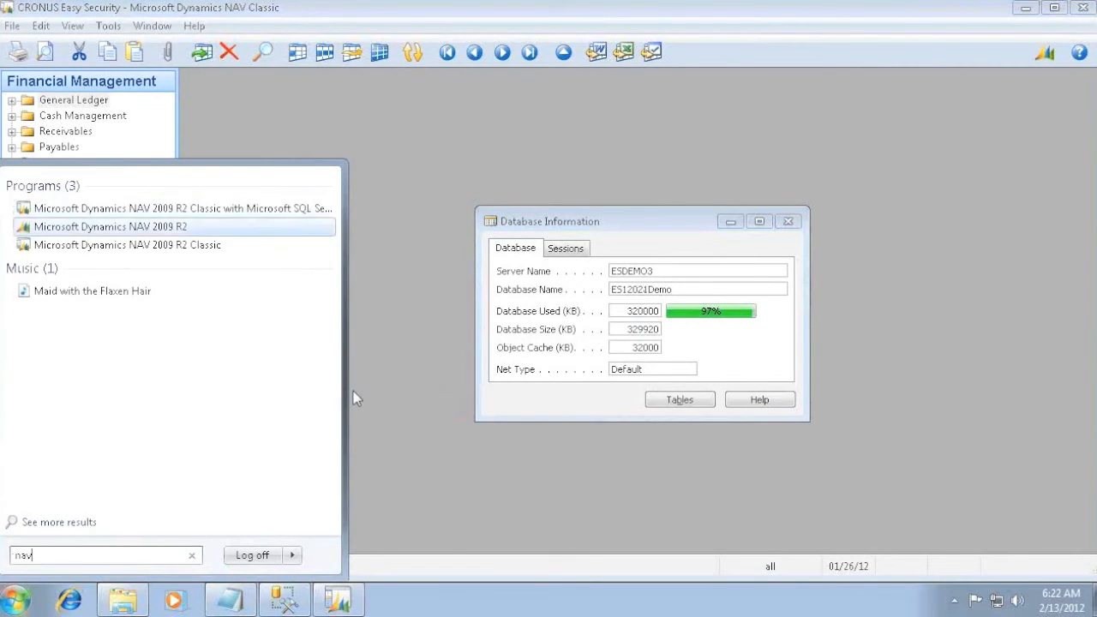
key("Return")
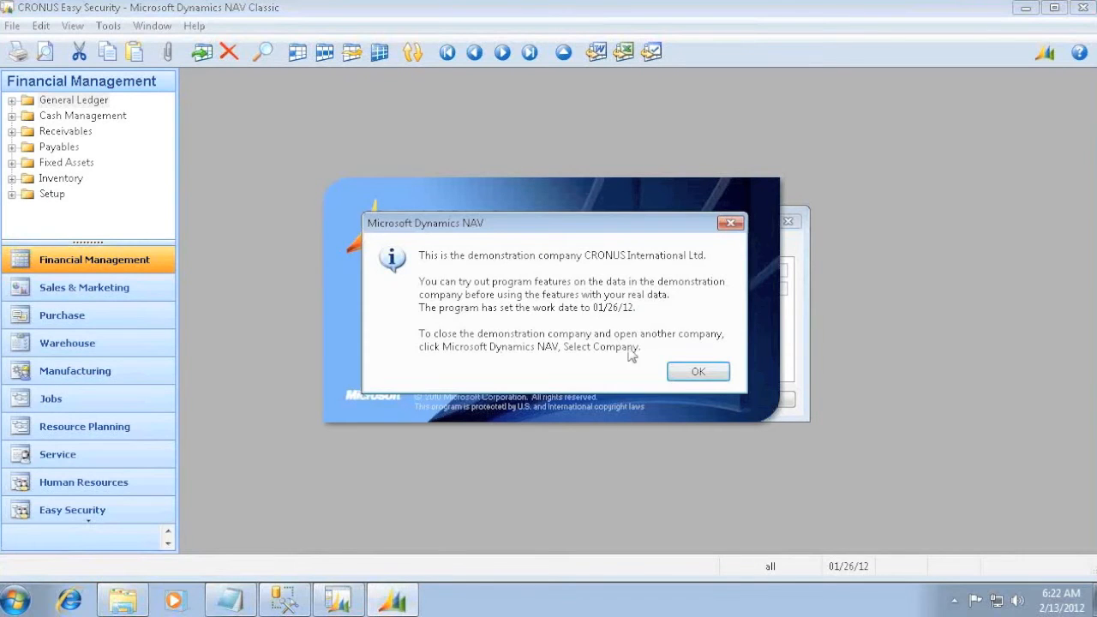
left_click(689, 371)
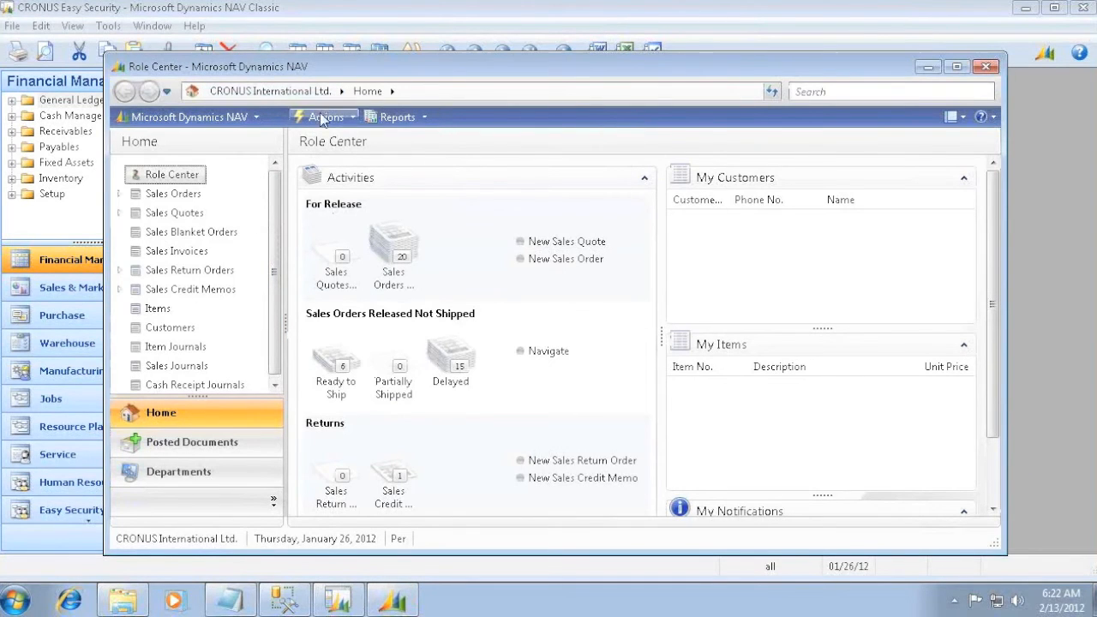
- Check which companies can be selected in the RoleTailored client, and close the client
left_click(244, 117)
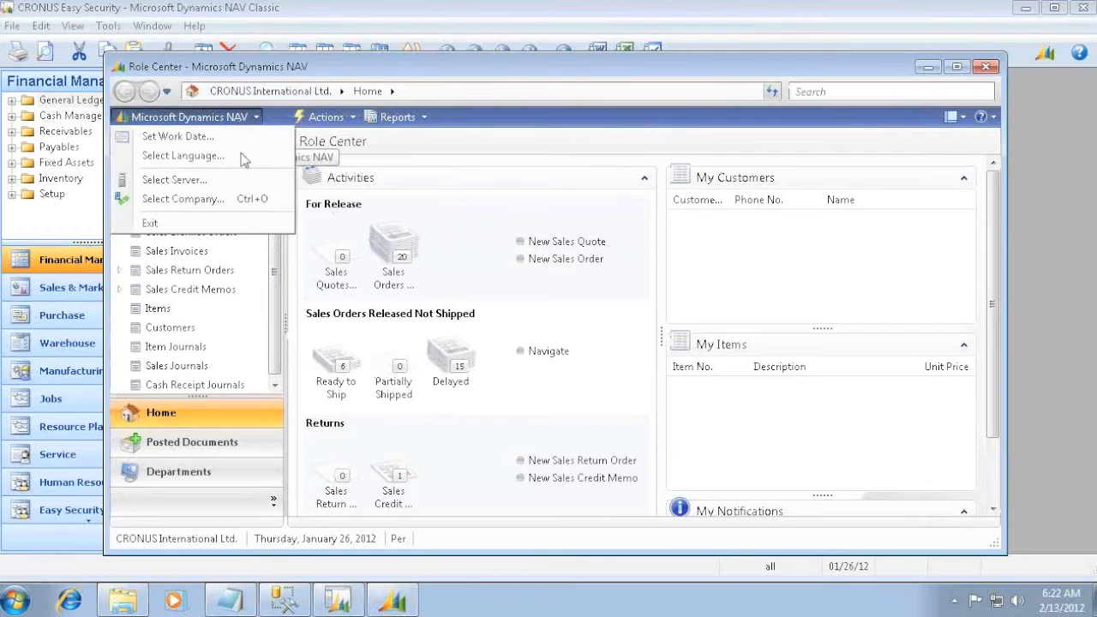
left_click(202, 199)
left_click(359, 147)
left_click(332, 165)
key("Return")
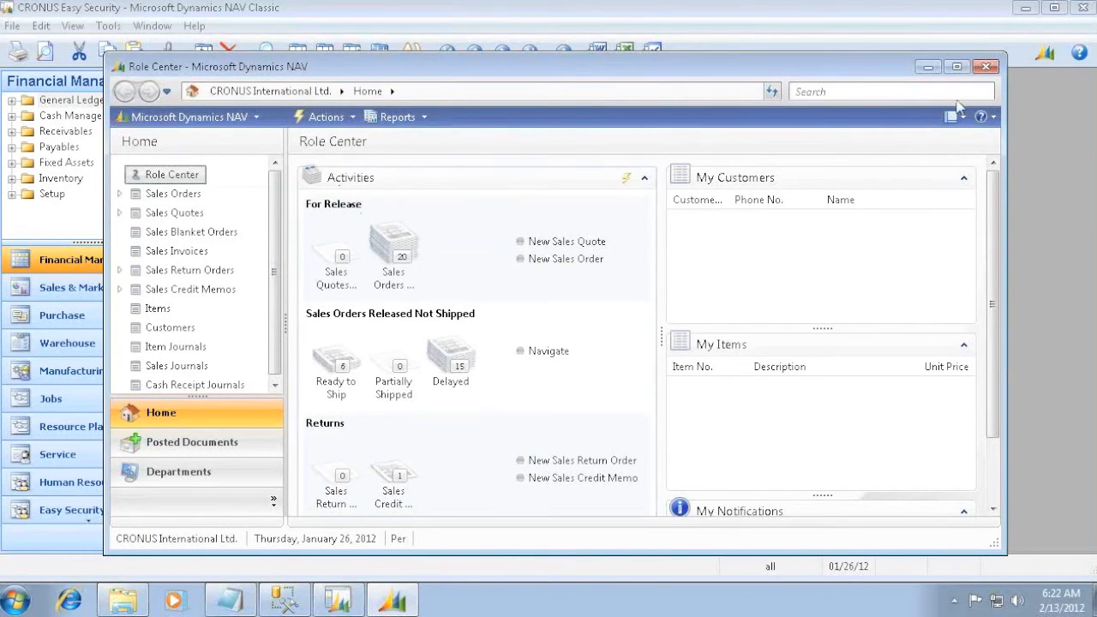
left_click(986, 67)
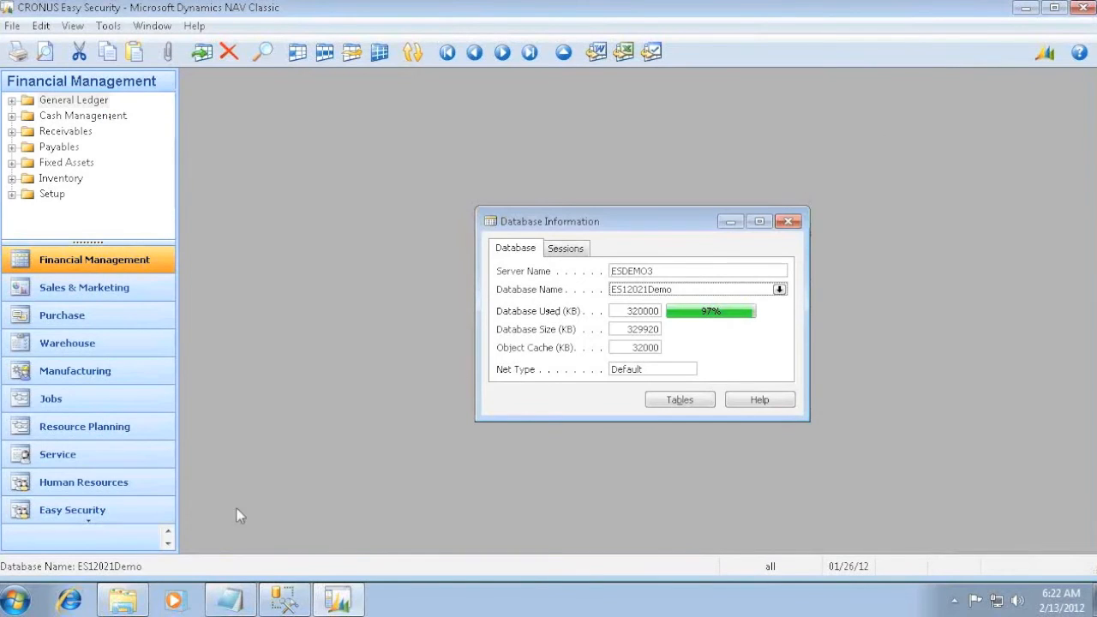
- Start Notepad as administrator and allow it to make changes to the computer
key("super")
type("note")
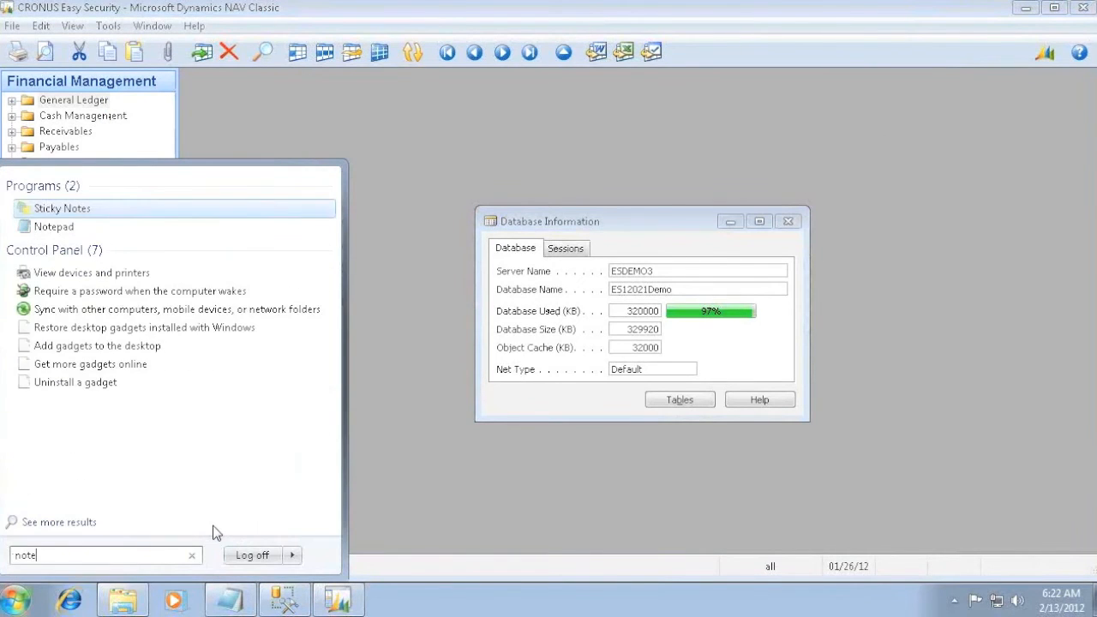
right_click(68, 231)
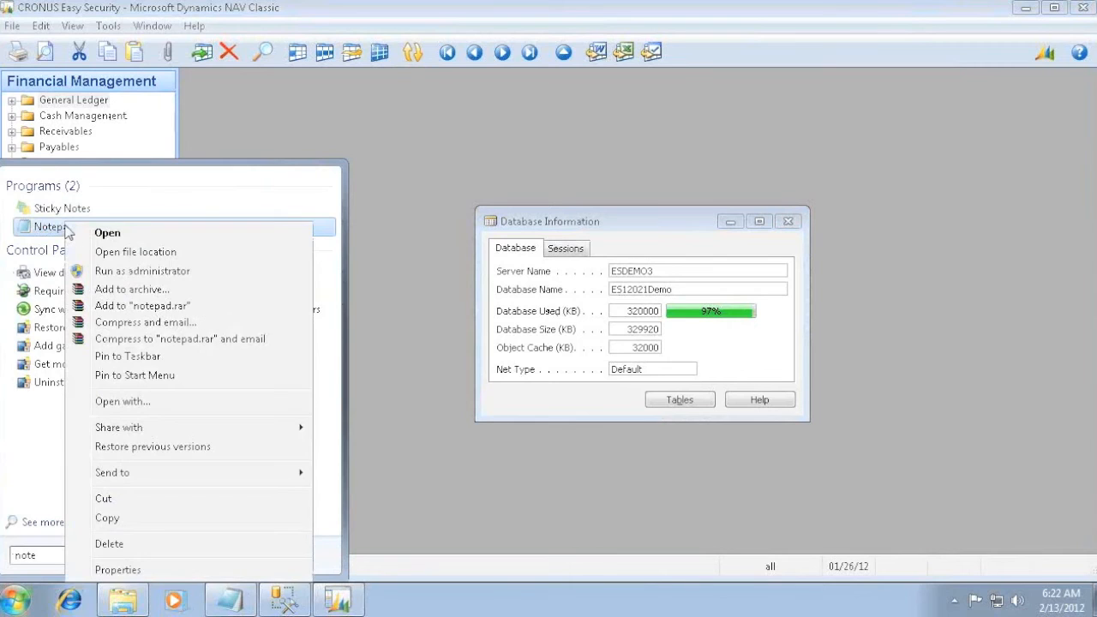
left_click(159, 272)
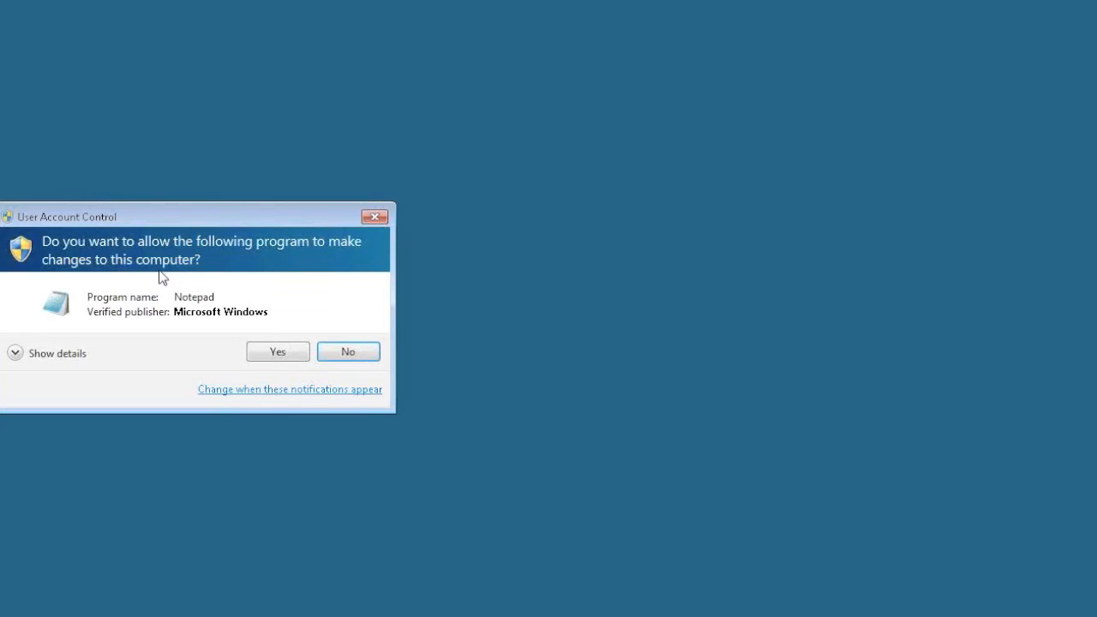
left_click(274, 350)
- Open CustomSettings.config from C:\Program Files (x86)\Microsoft Dynamics NAV\60\Service, with all file types shown
left_click(121, 135)
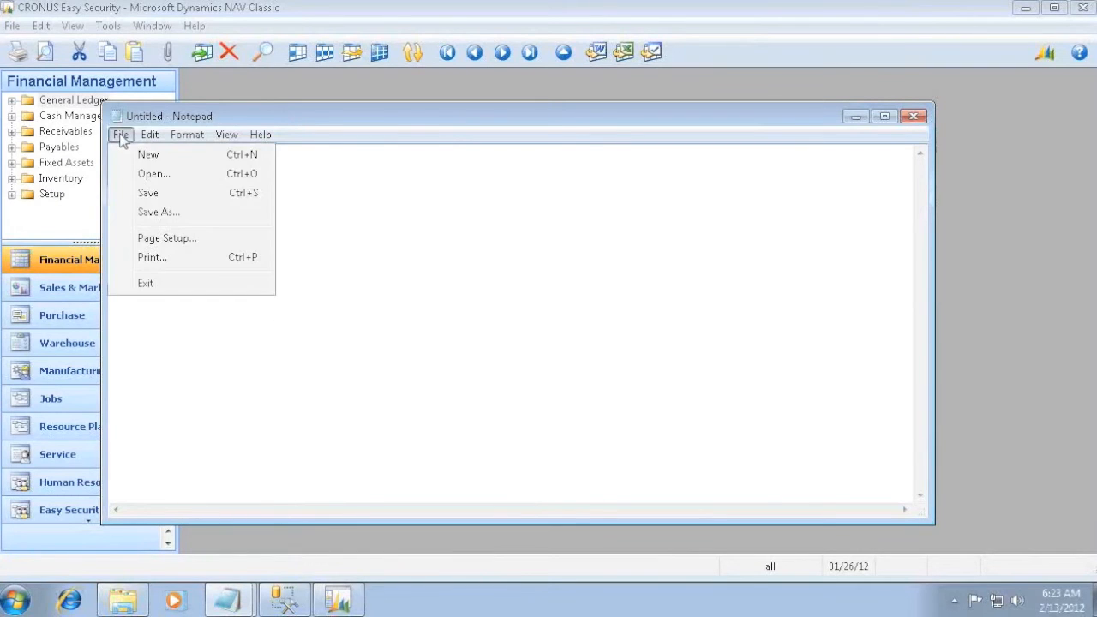
left_click(152, 173)
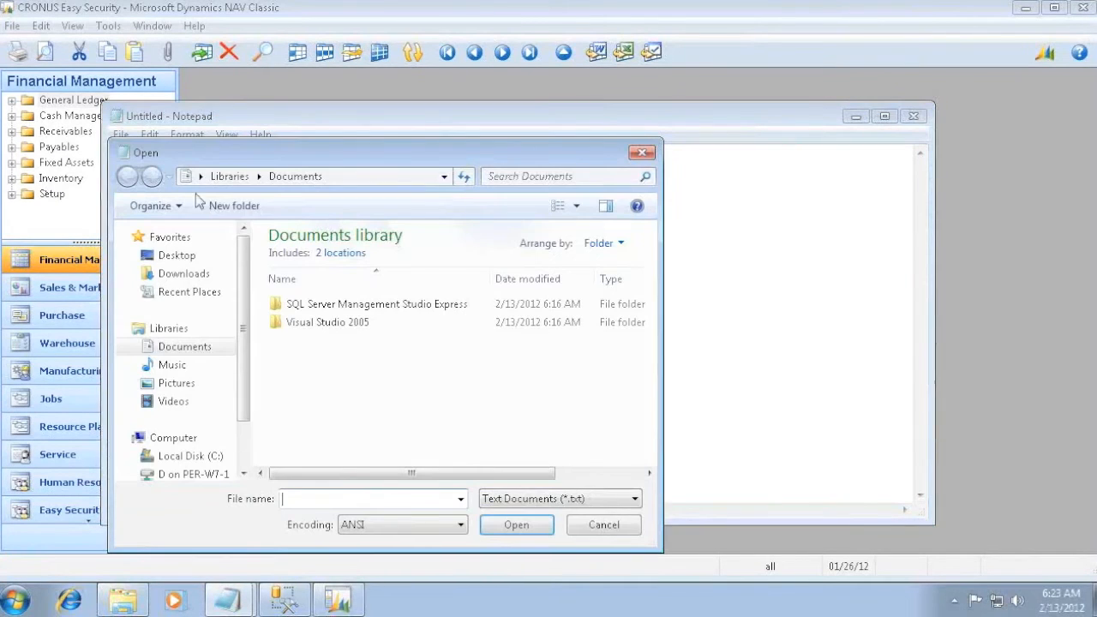
left_click(172, 458)
double_click(316, 292)
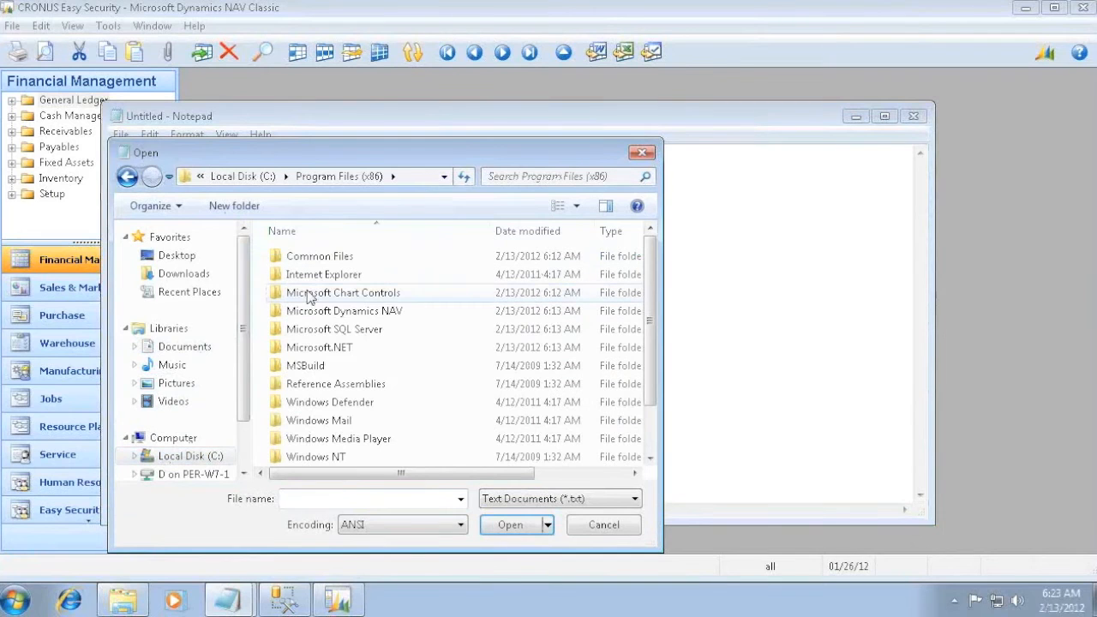
double_click(325, 313)
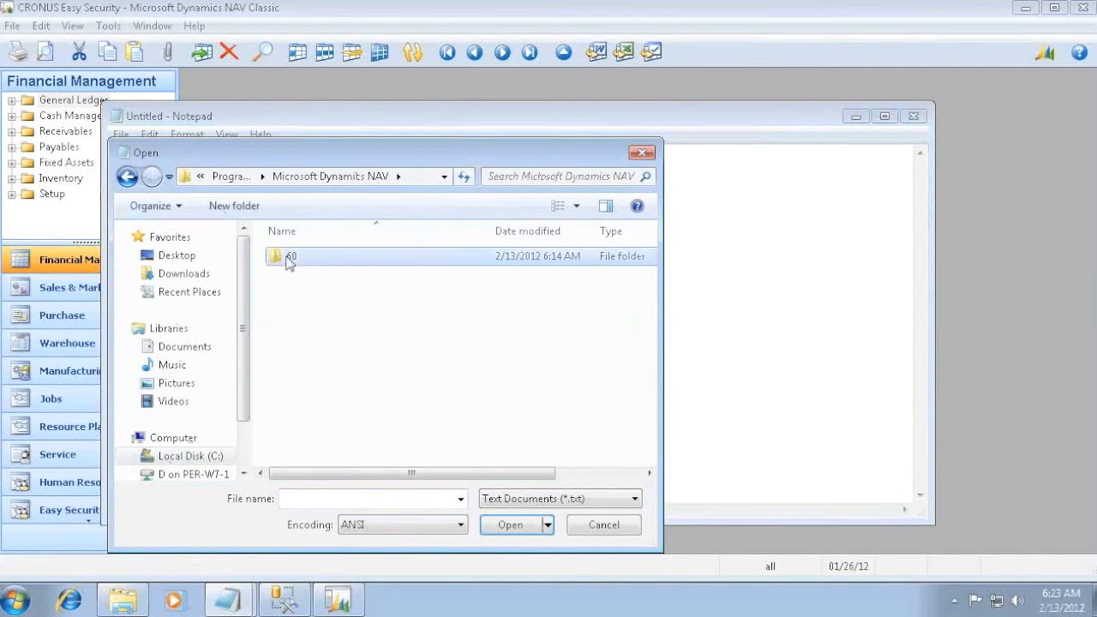
double_click(290, 257)
double_click(303, 330)
left_click(552, 499)
left_click(514, 529)
left_click(343, 293)
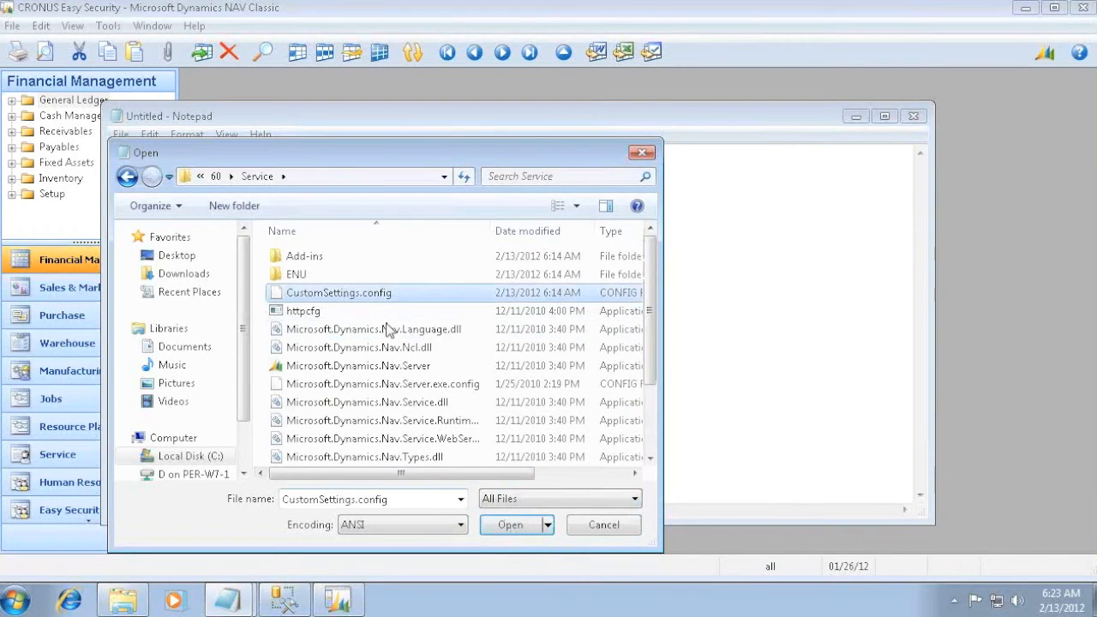
left_click(509, 524)
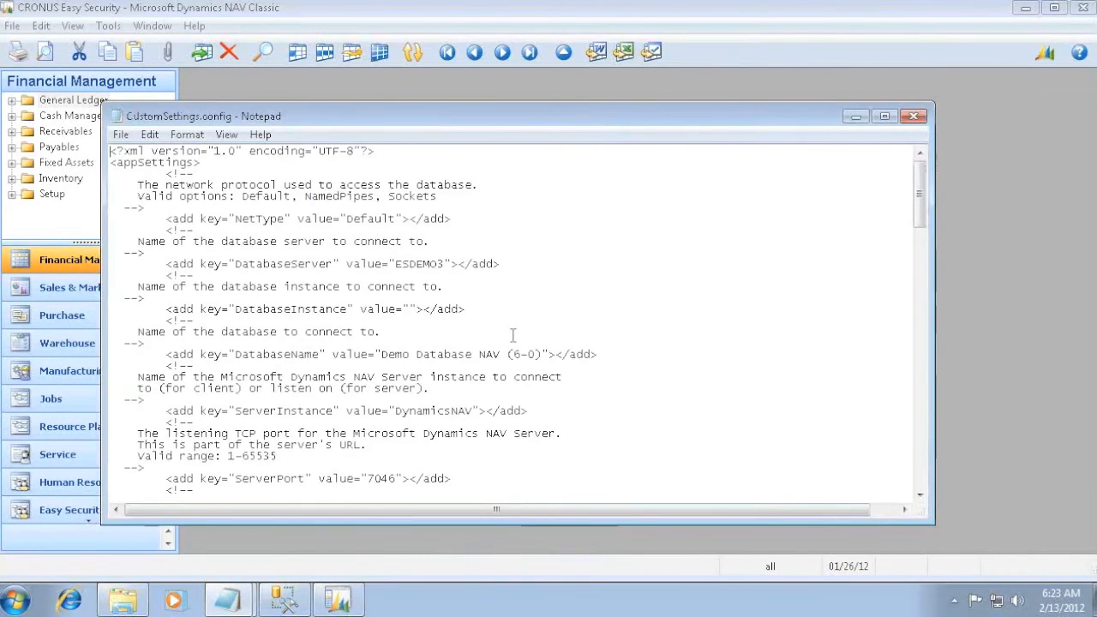
- Set the DatabaseName value to the copied name ES12021Demo, and save and close CustomSettings.config
left_click_drag(383, 355, 541, 360)
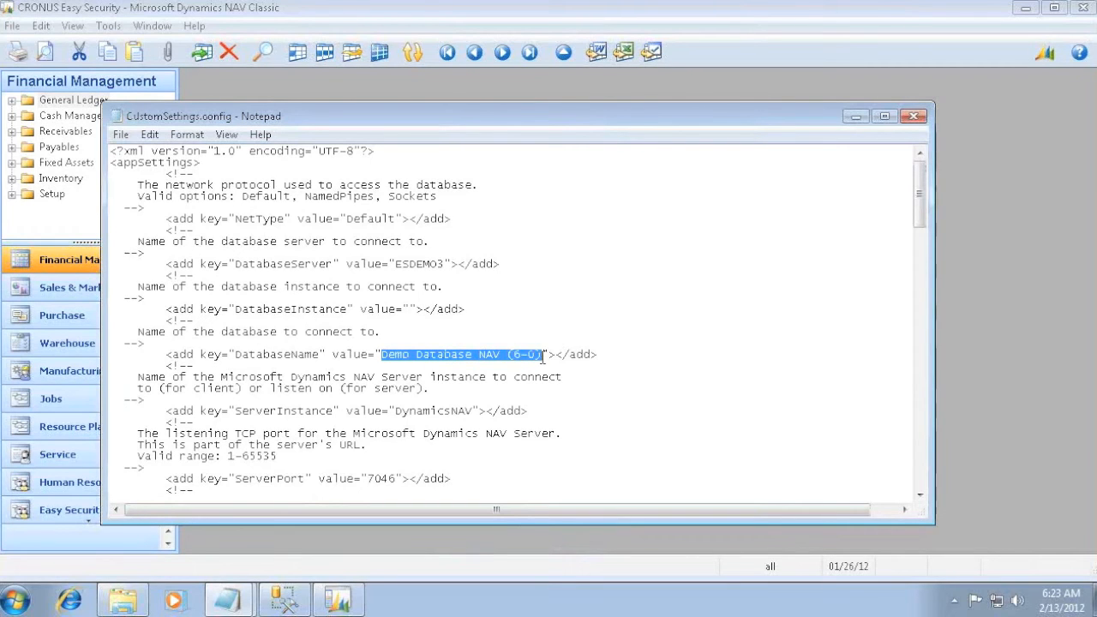
key("ctrl+v")
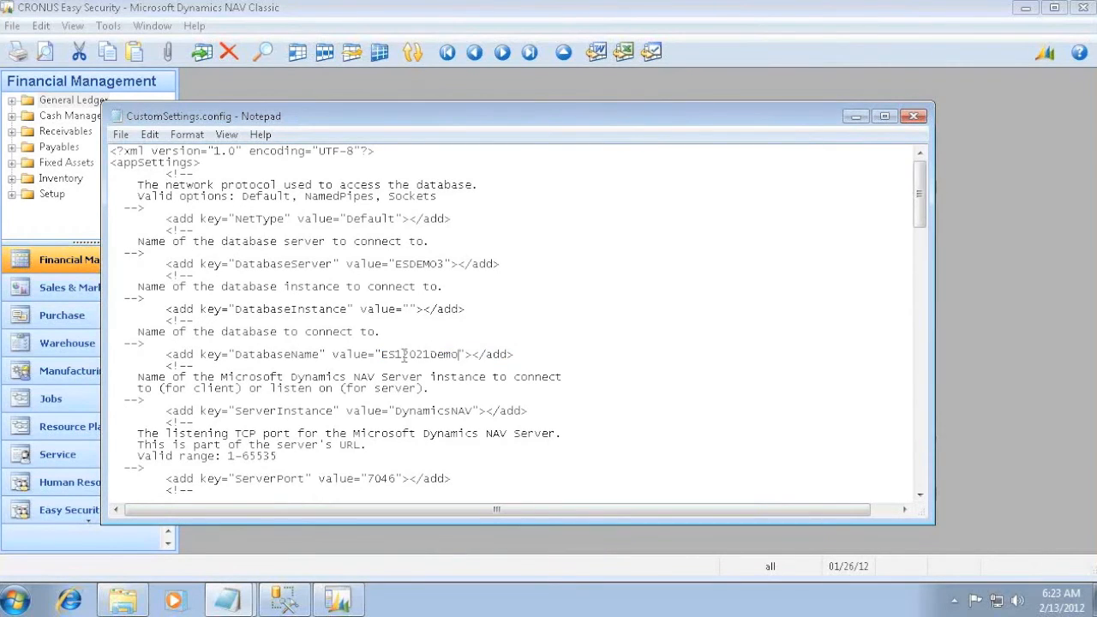
left_click(914, 115)
left_click(529, 322)
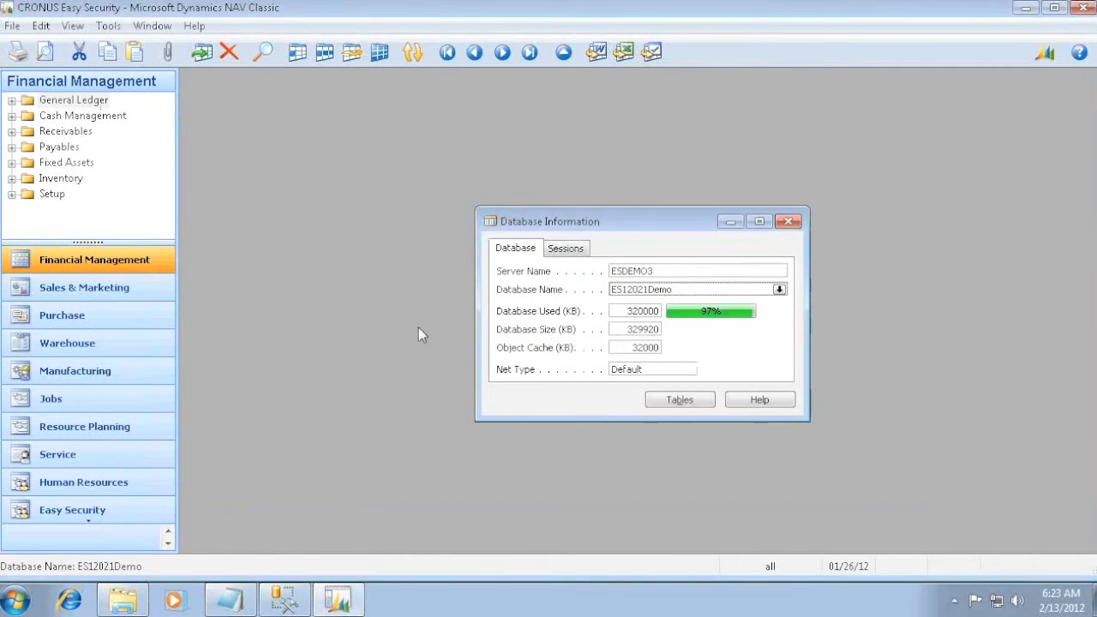
- Open Windows Services, widen the Name column, and check the Service Tier task in the readme
key("super")
type("service")
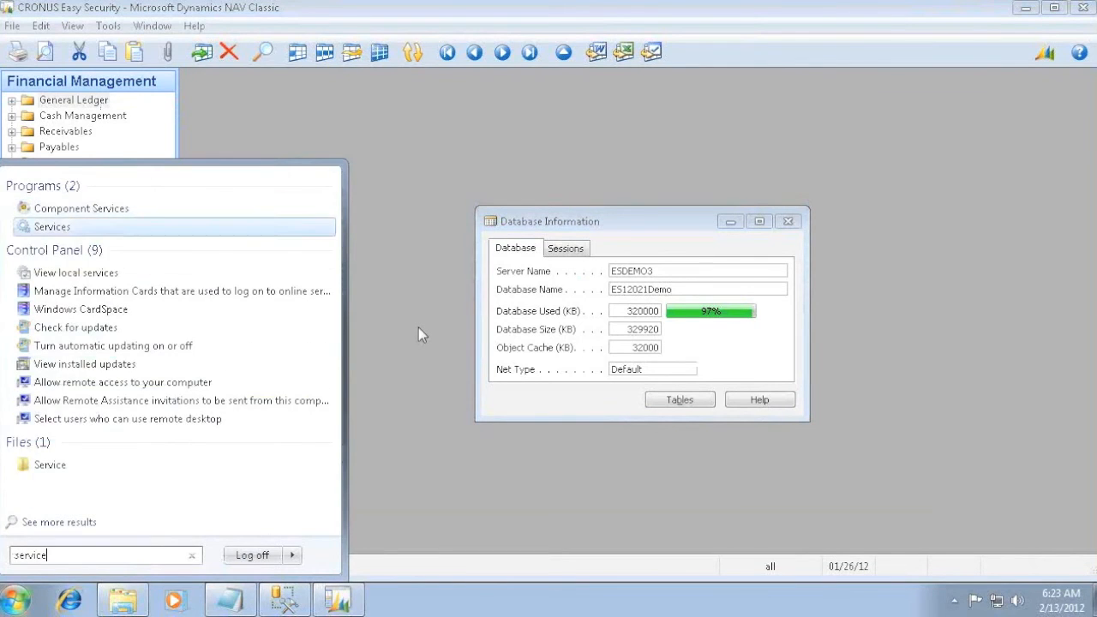
key("Return")
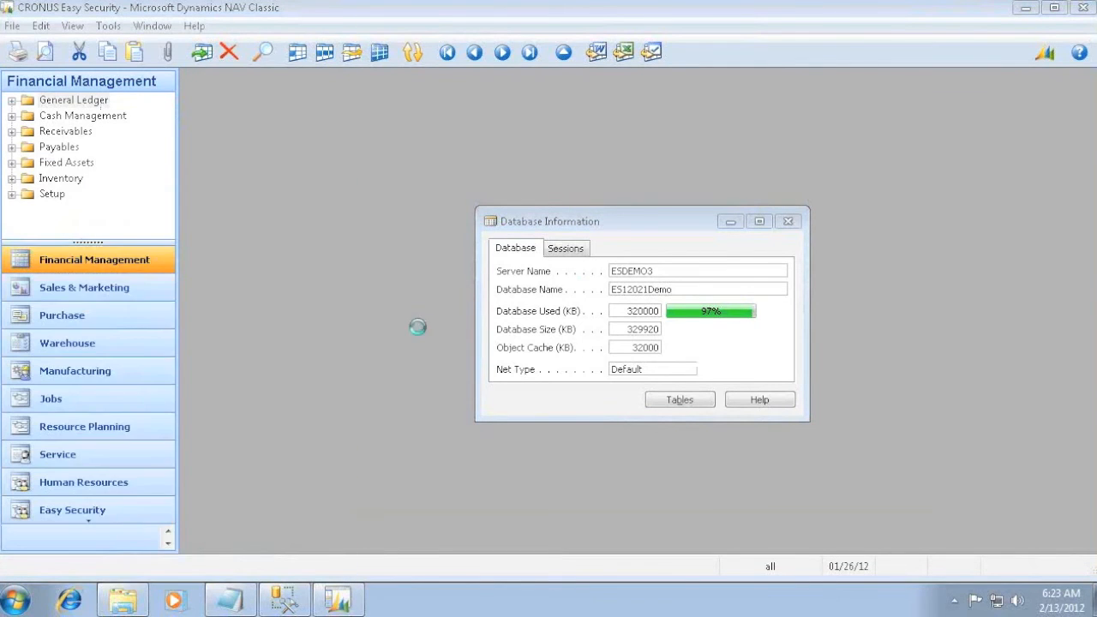
left_click_drag(478, 158, 672, 159)
left_click(484, 392)
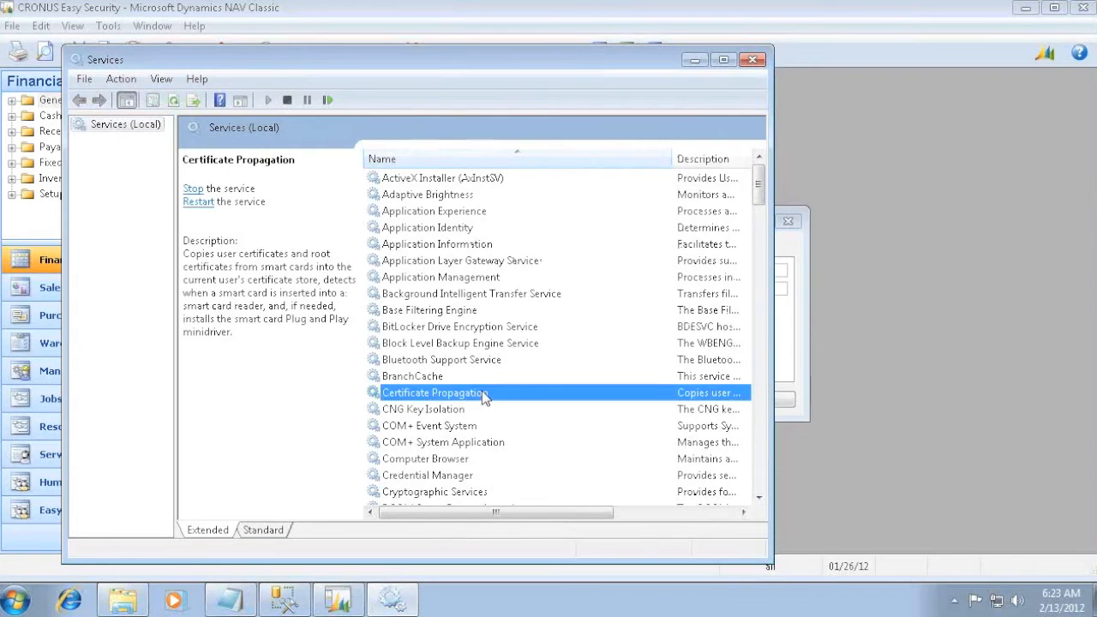
key("alt+Tab")
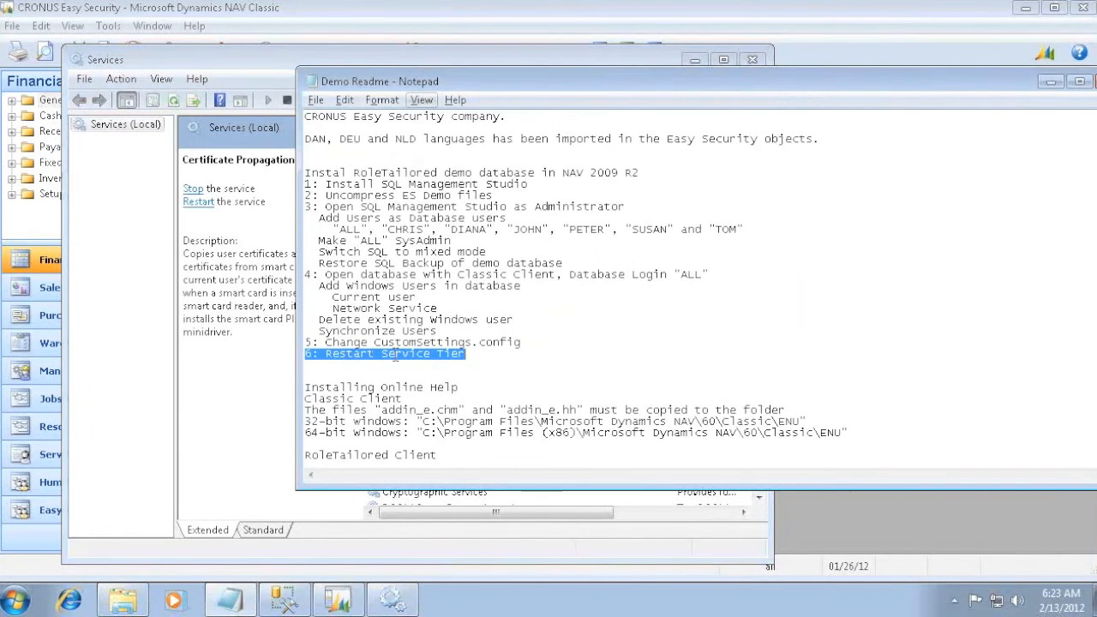
key("alt+Tab")
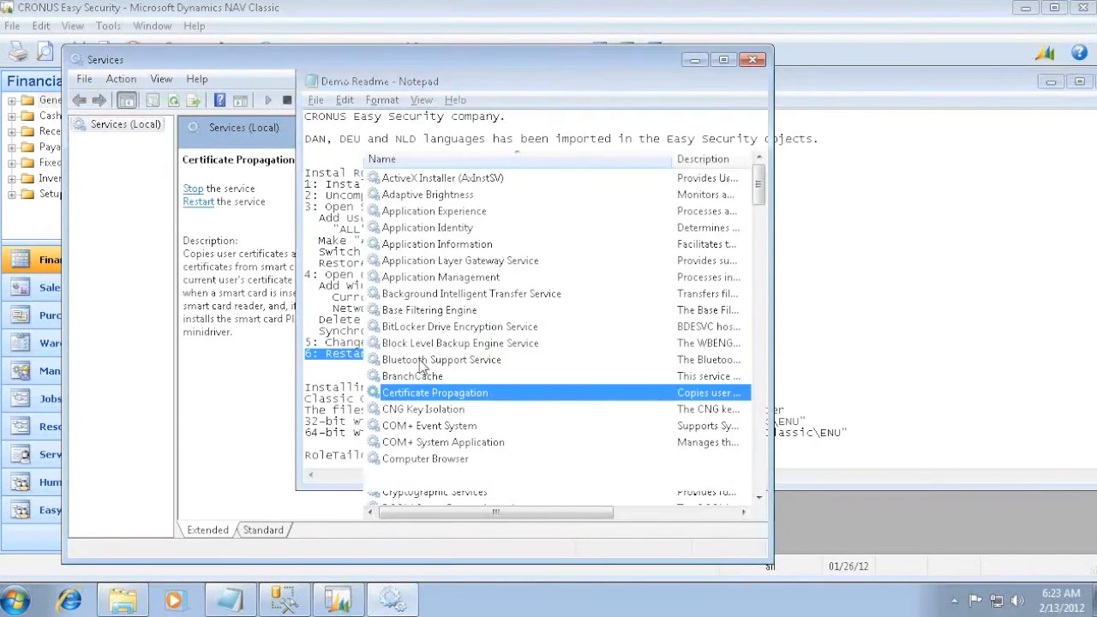
- Stop the Microsoft Dynamics NAV Server service and start it again
left_click(419, 411)
scroll(488, 429, "down", 20)
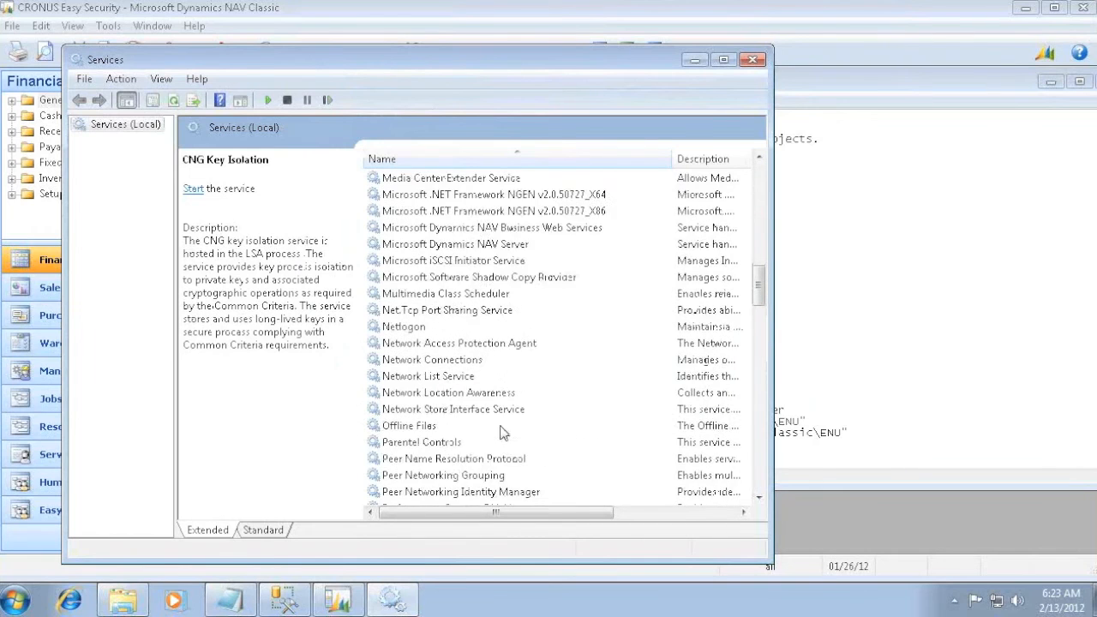
scroll(499, 418, "up", 1)
right_click(430, 244)
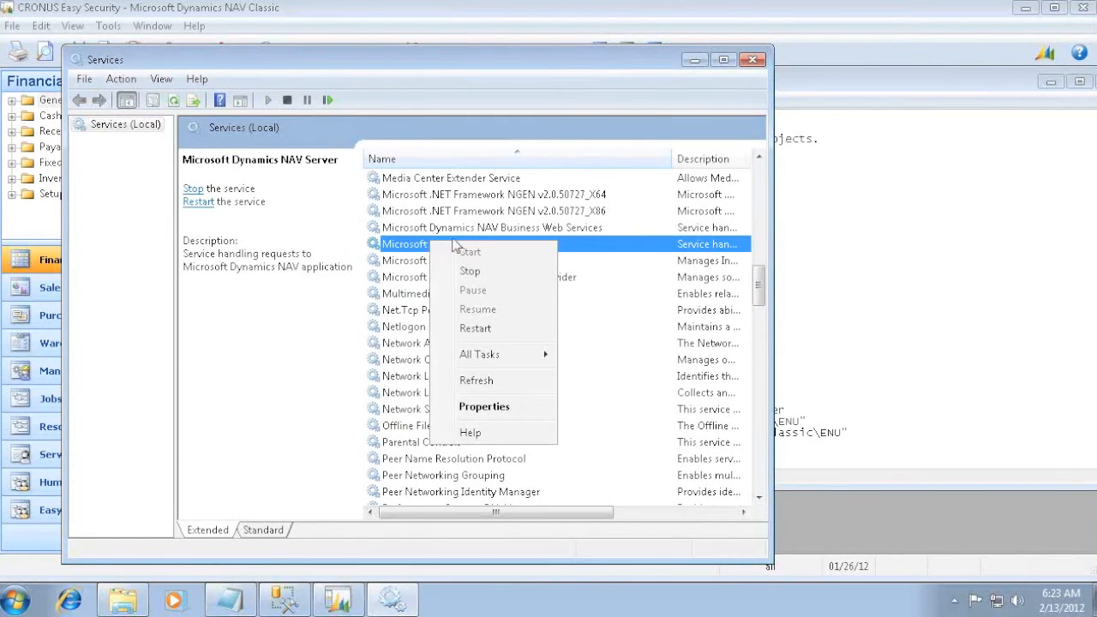
left_click(480, 273)
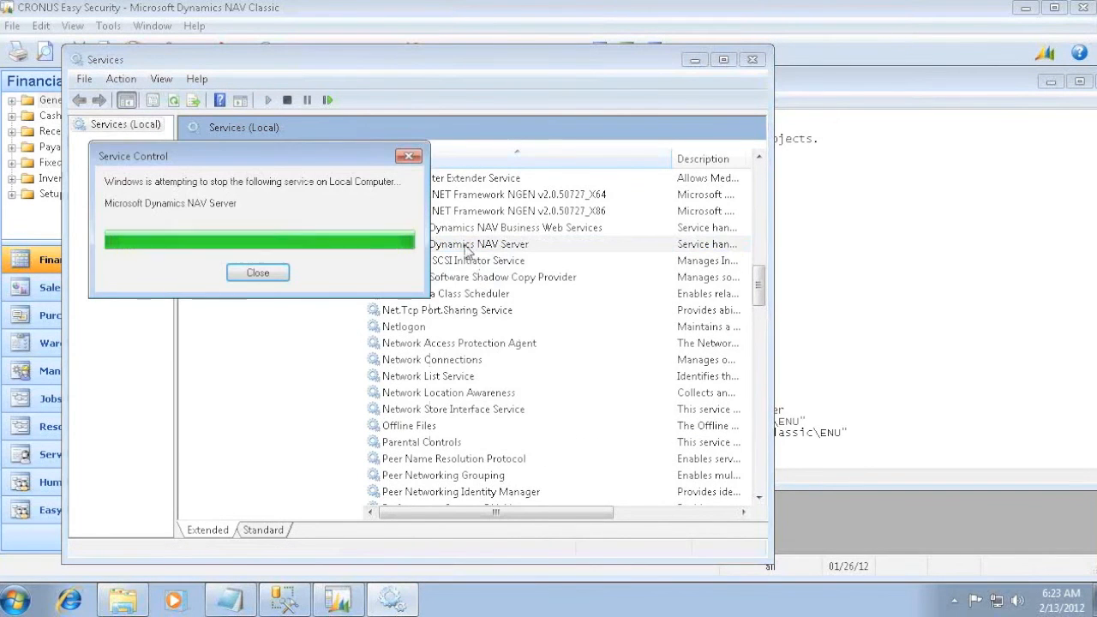
right_click(465, 246)
left_click(505, 258)
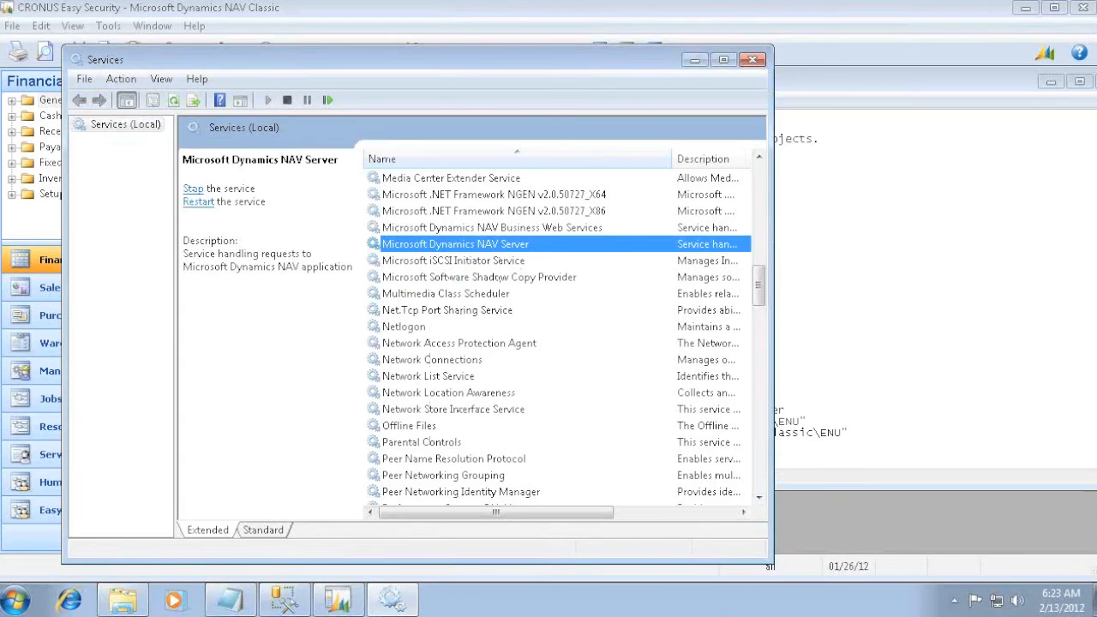
- Minimize the Services, Classic client, SQL Management Studio and Explorer windows, leaving the readme on the desktop
left_click(695, 60)
left_click(1025, 7)
left_click(962, 41)
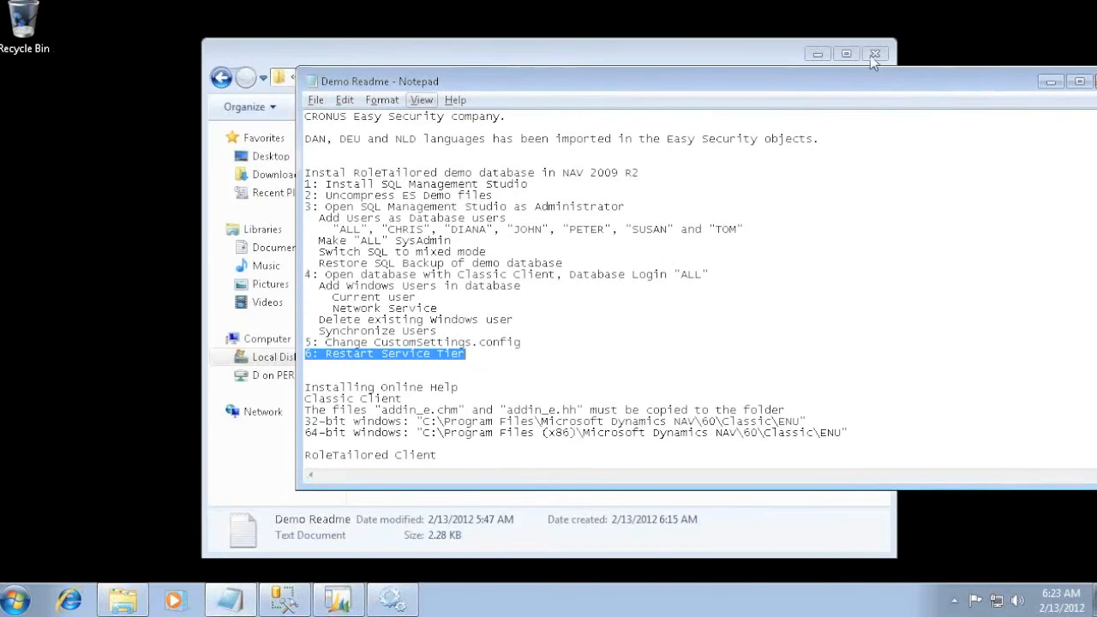
left_click(816, 54)
- Launch the Microsoft Dynamics NAV 2009 R2 RoleTailored client and accept the CRONUS Easy Security demonstration company notice
key("super")
type("nav")
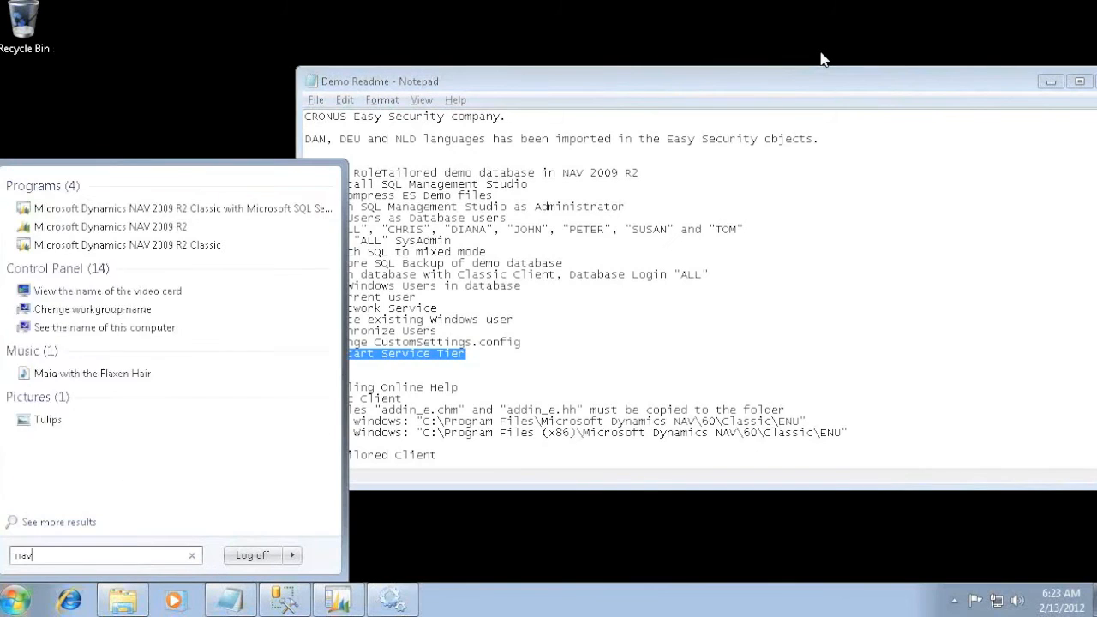
key("Return")
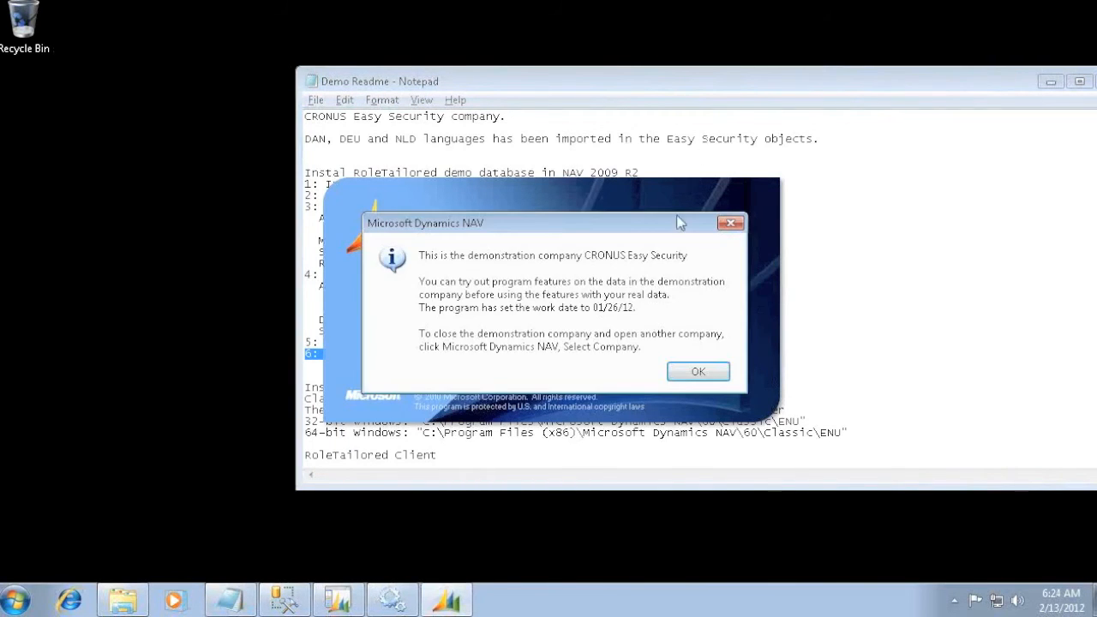
left_click(702, 371)
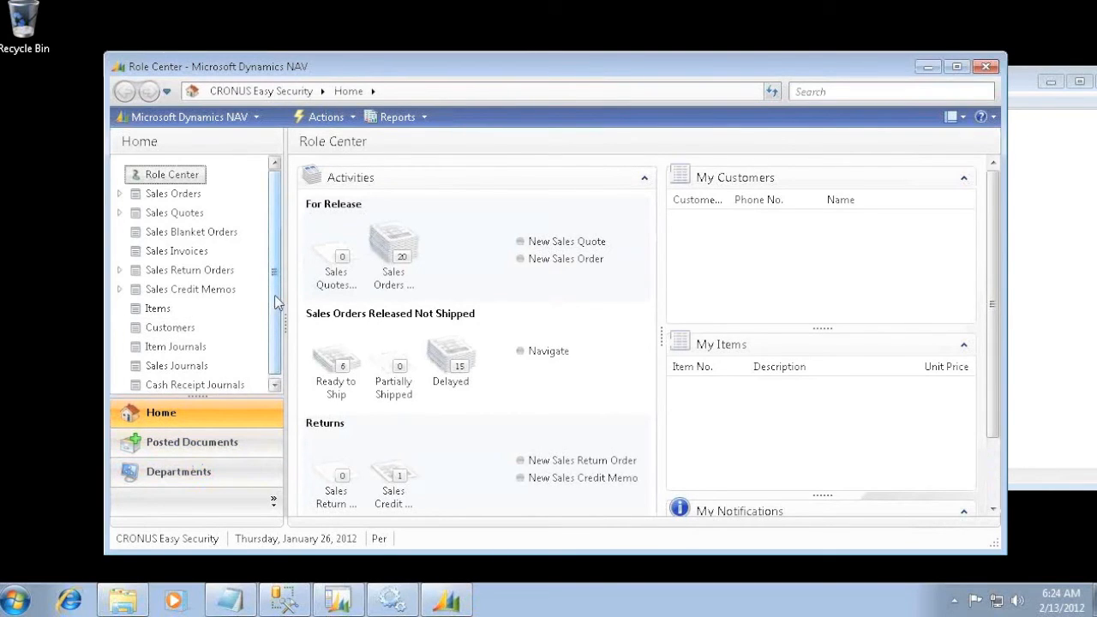
- Open the User Personalization list under Departments, Administration, Application Setup, RoleTailored Client
left_click(176, 478)
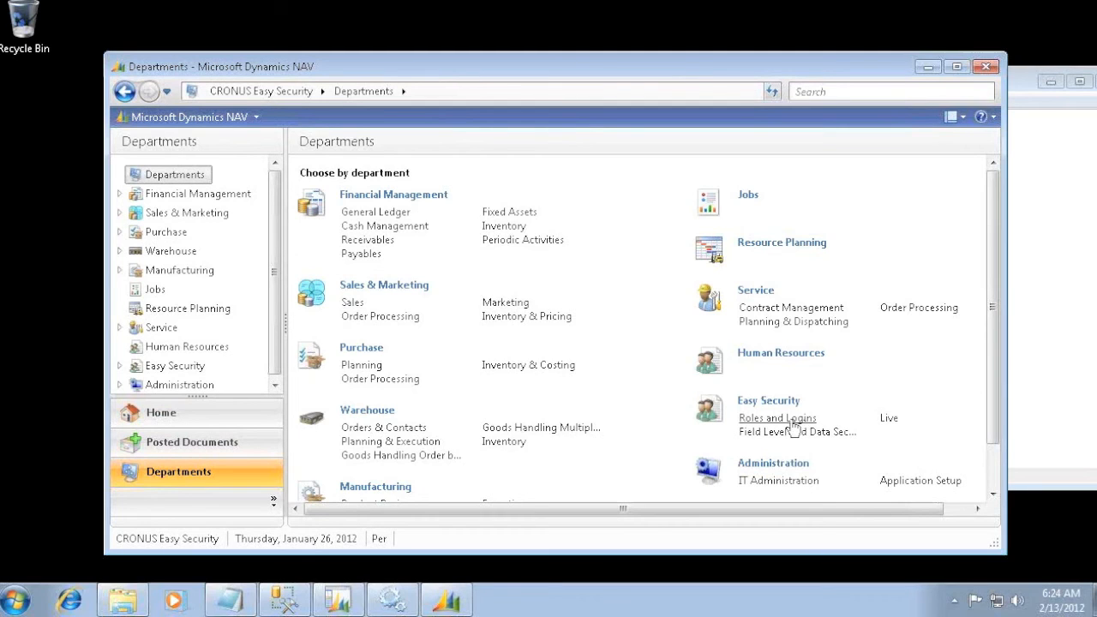
left_click(179, 384)
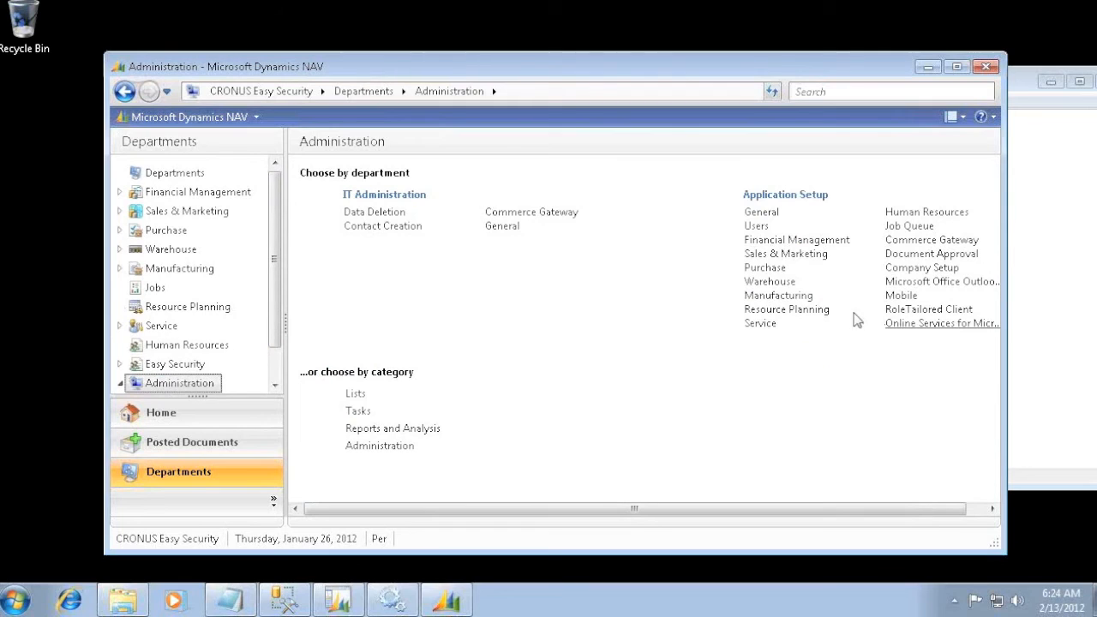
left_click(906, 308)
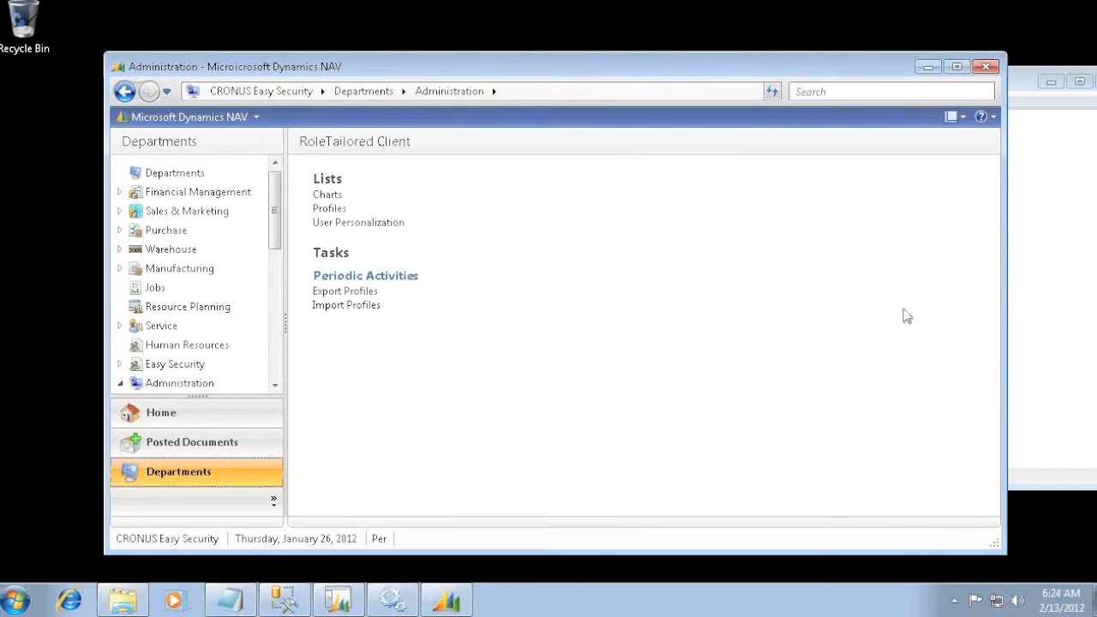
left_click(335, 221)
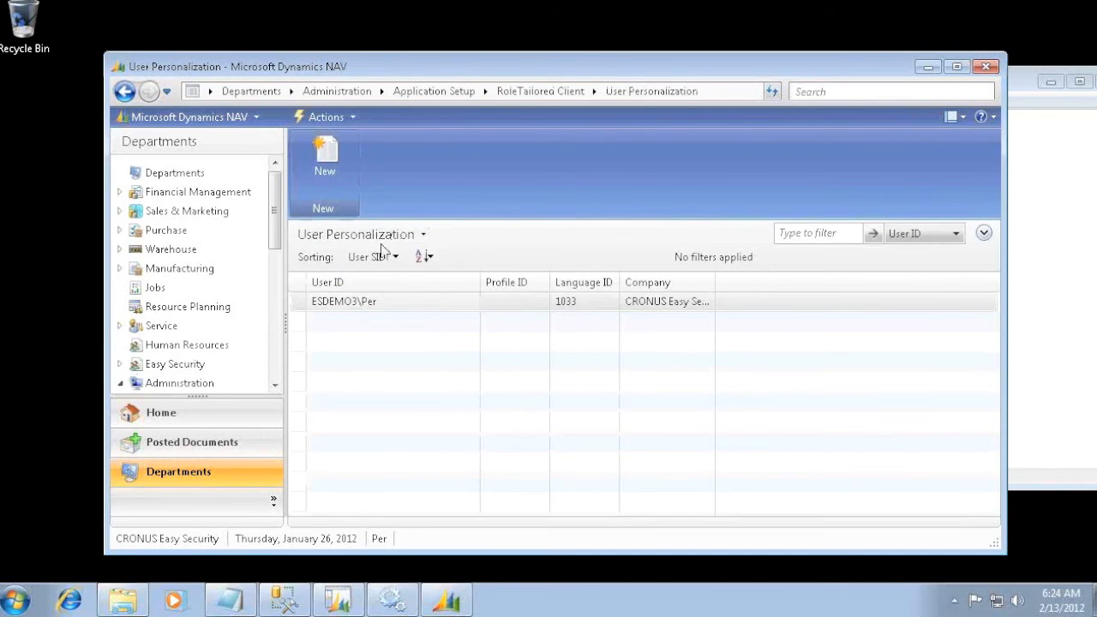
- Assign the Easy Security profile to the existing user's personalization card and check the list entry
double_click(305, 303)
left_click(395, 222)
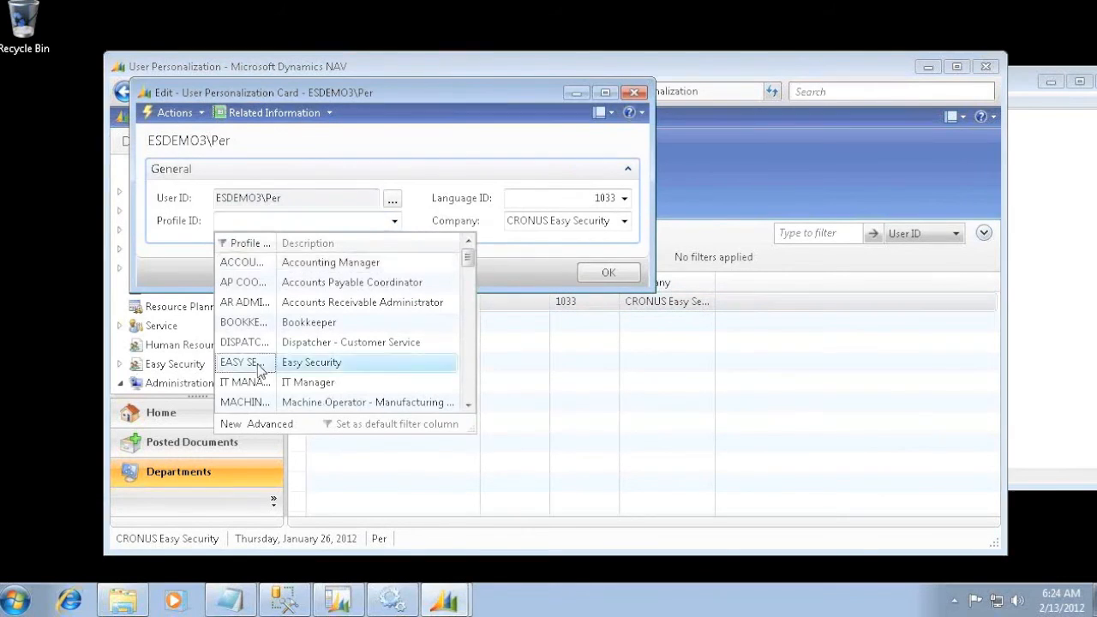
left_click(262, 362)
left_click(610, 272)
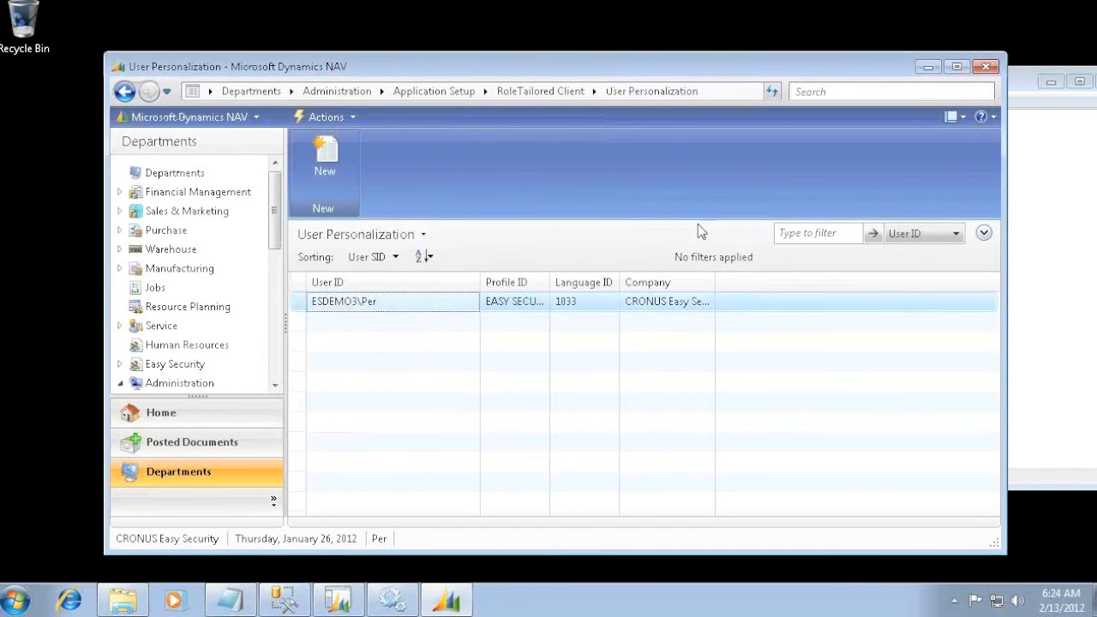
key("Right")
key("Right")
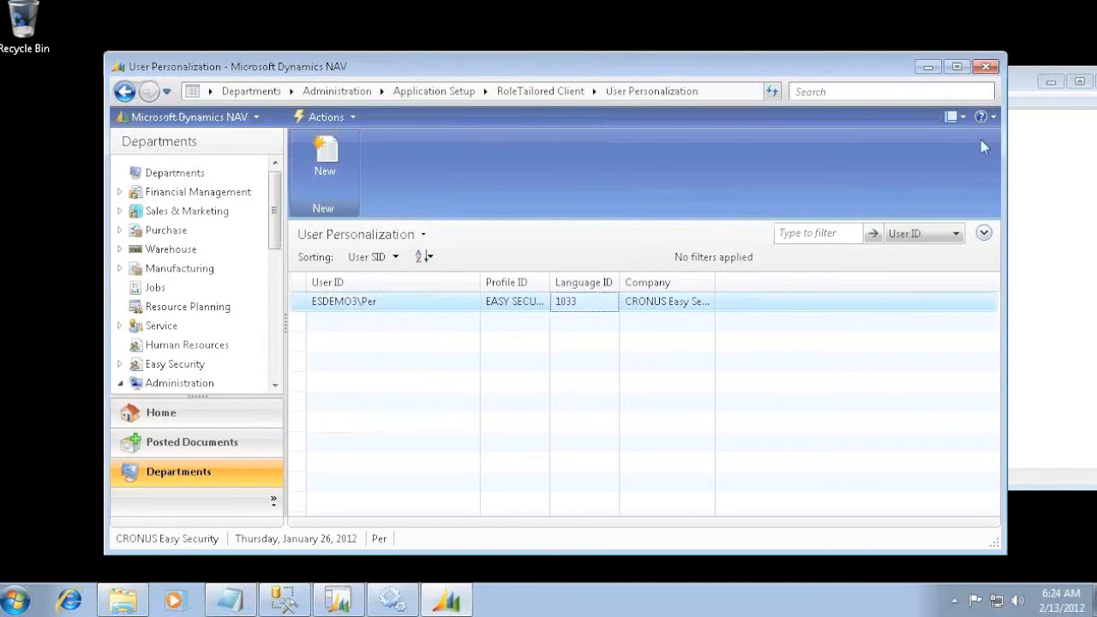
- Close the RoleTailored client and launch it again so the new profile is loaded
left_click(986, 66)
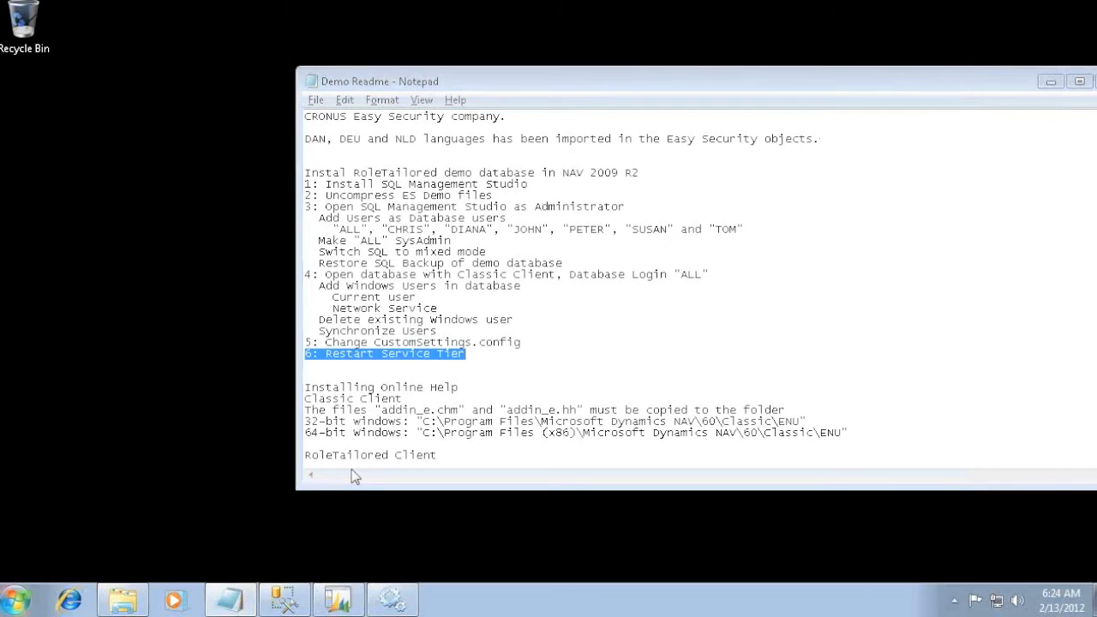
key("super")
type("nav")
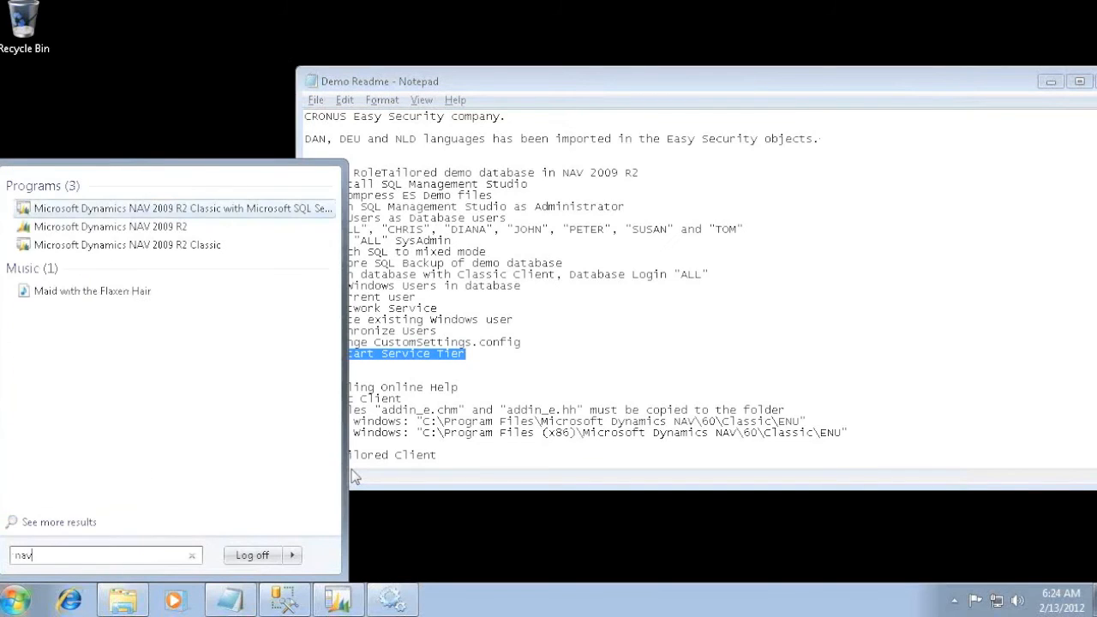
key("Return")
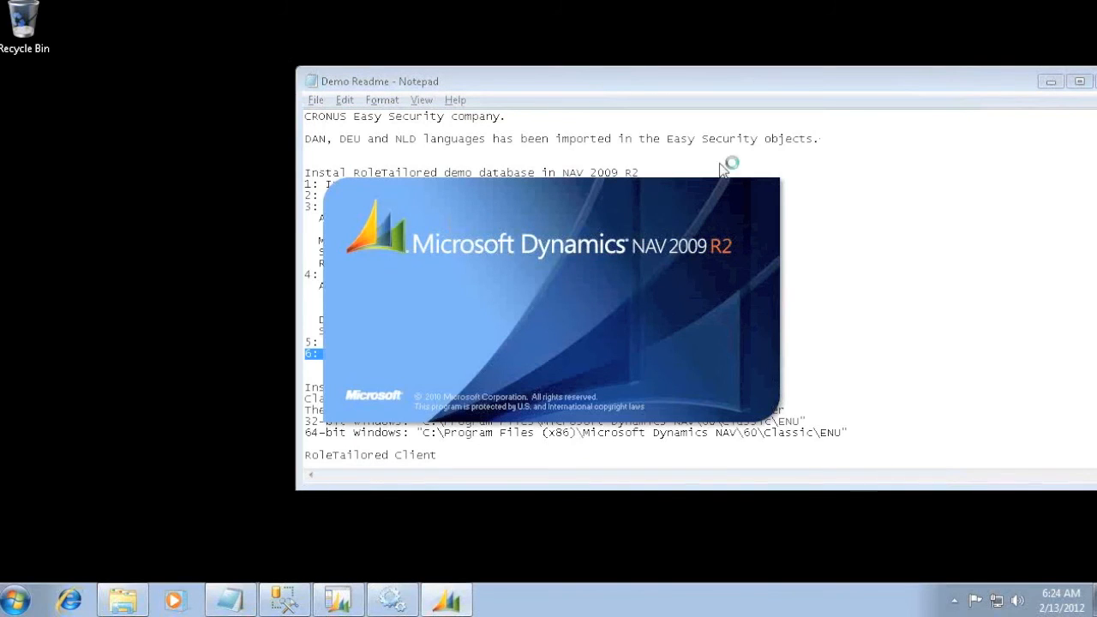
- Clear the readme out of the way, accept the demonstration company notice and open the Logins list
left_click(1051, 82)
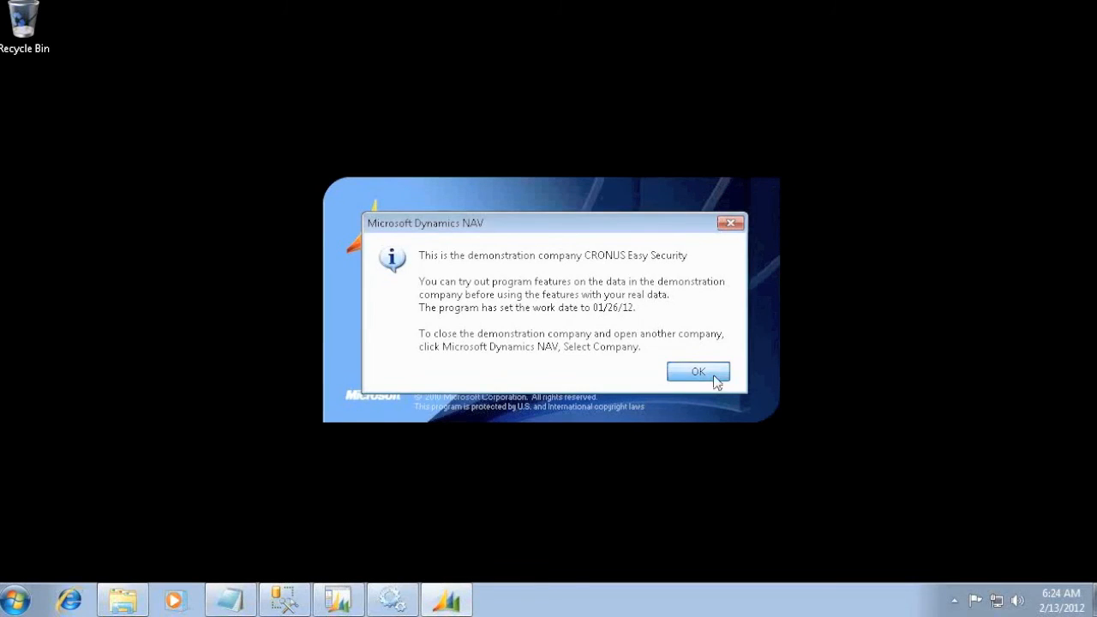
left_click(716, 373)
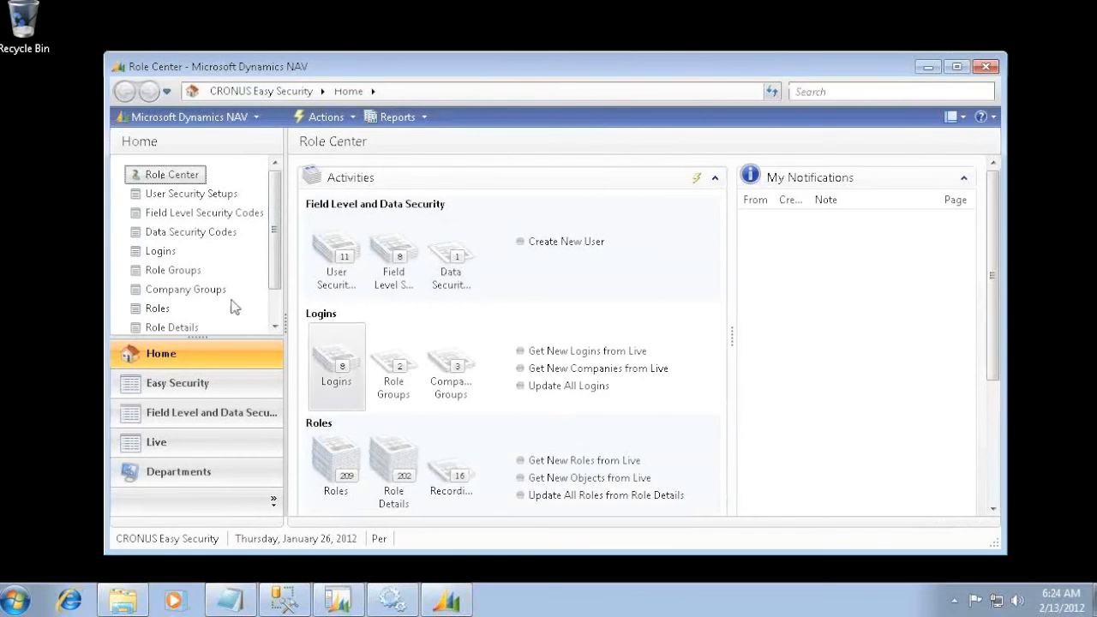
left_click(158, 251)
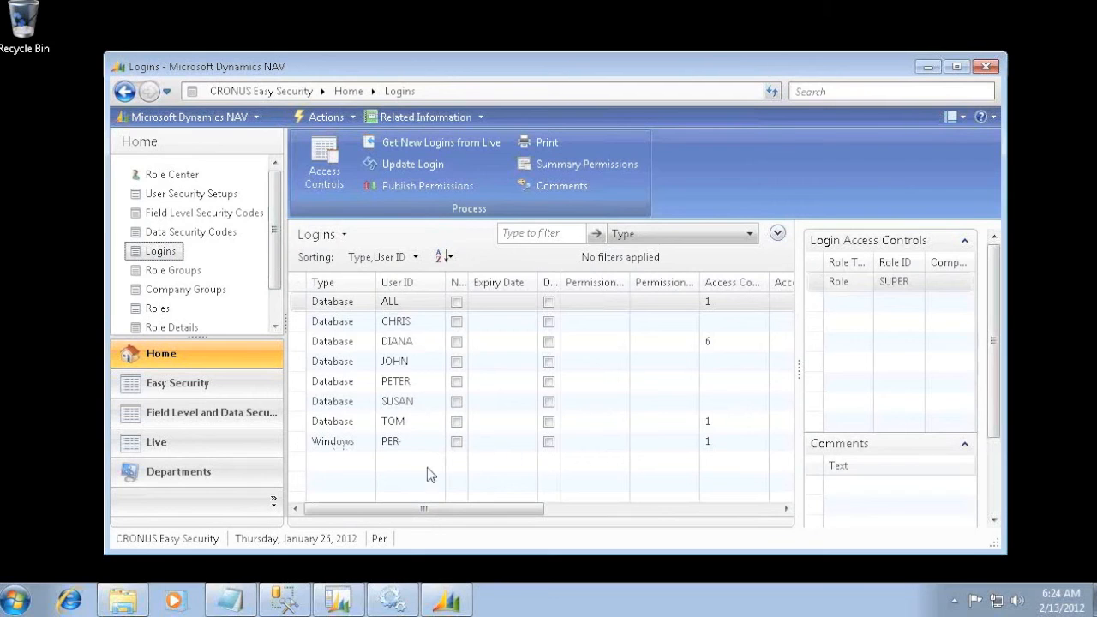
- Delete the Windows-type login from the Logins list and confirm the deletion
right_click(301, 447)
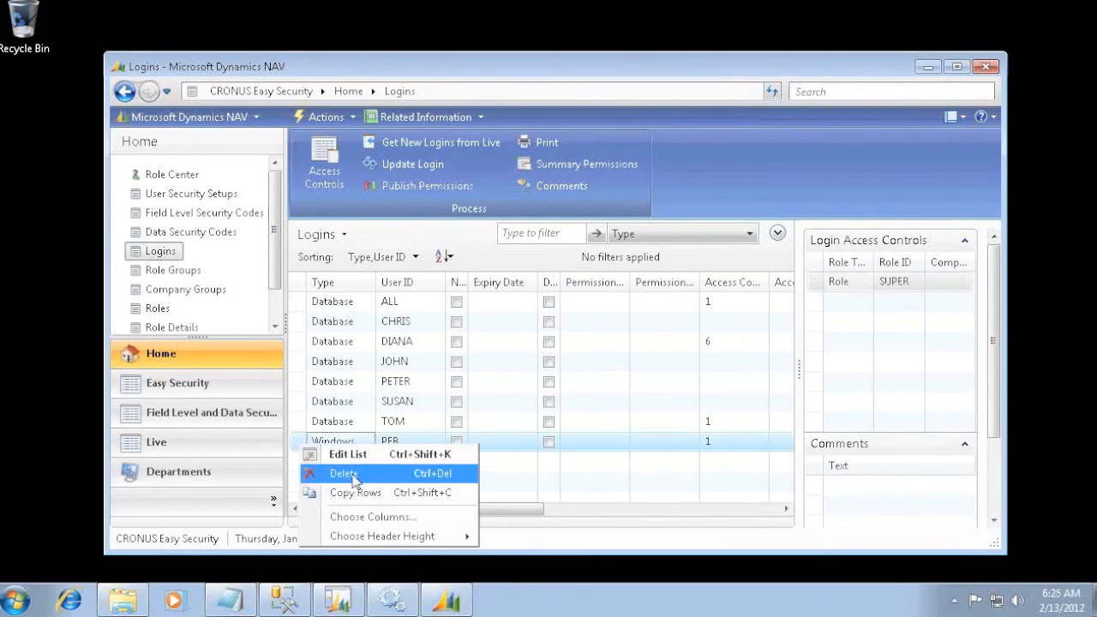
left_click(343, 473)
left_click(511, 334)
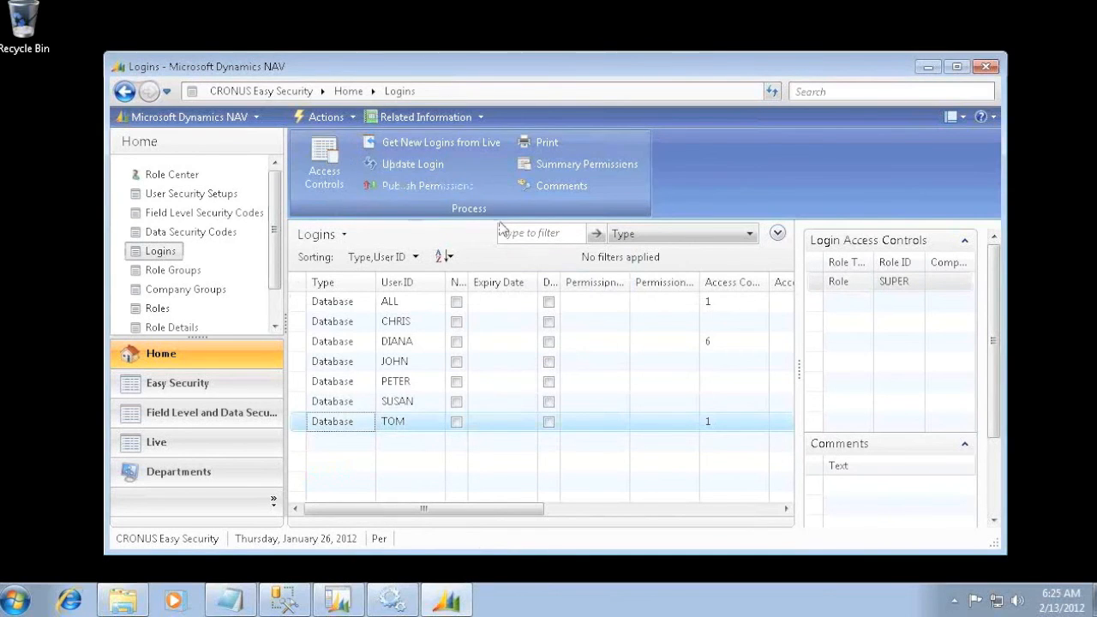
- Get the new logins from Live into Easy Security, accepting the CRONUS limitation notices and the restore point message
left_click(435, 151)
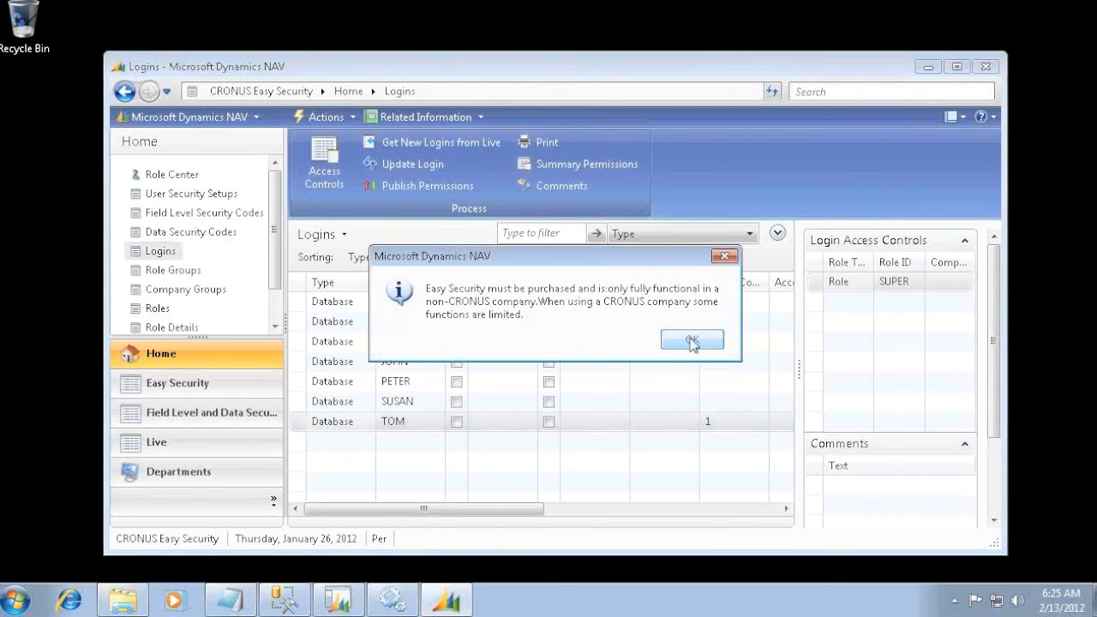
left_click(692, 340)
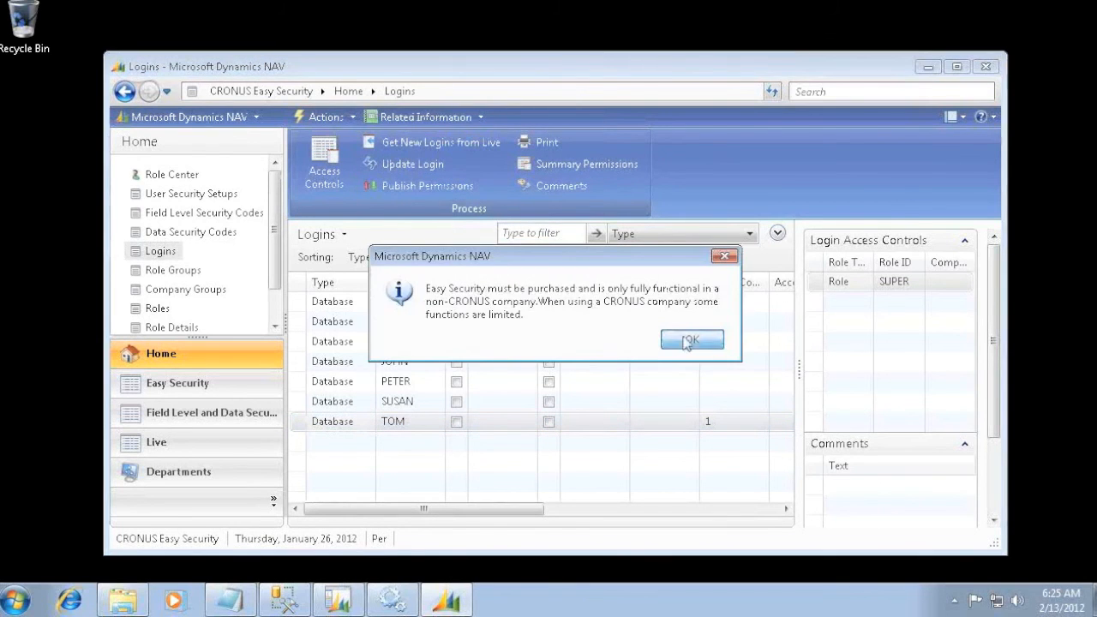
left_click(690, 341)
left_click(691, 340)
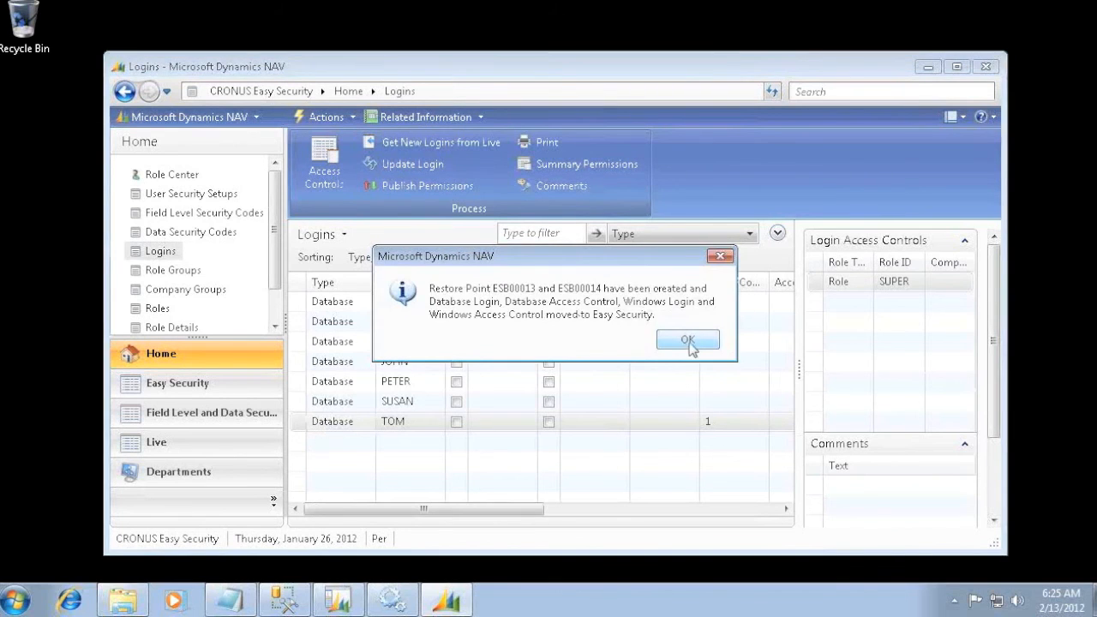
left_click(689, 341)
left_click(672, 341)
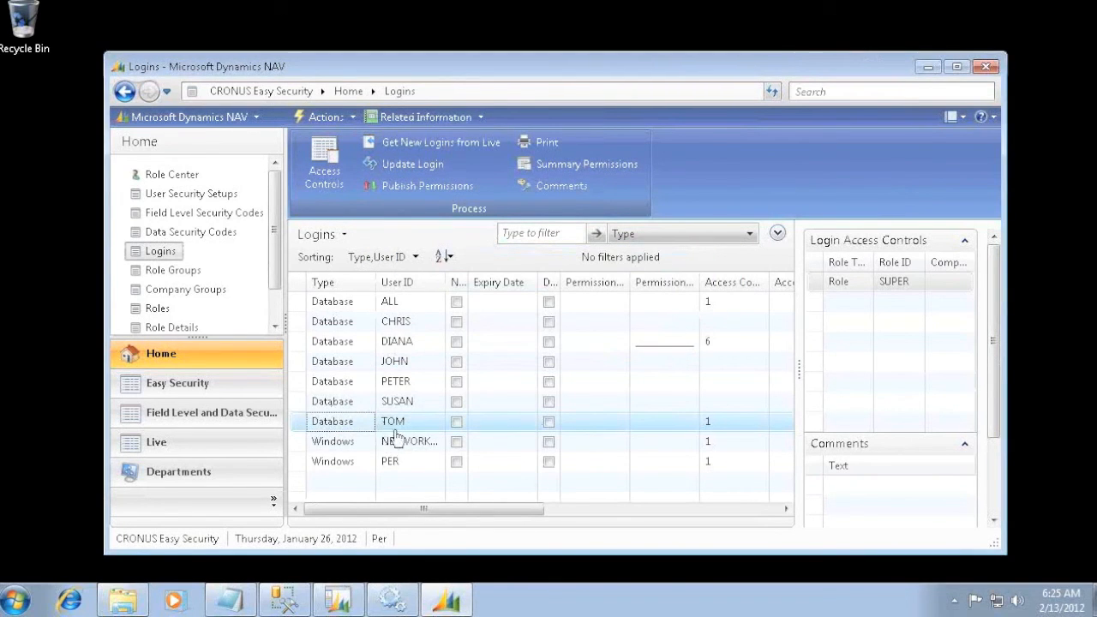
- Publish the permissions to Live with Show Status turned off, accept the messages and close the Publish Permissions window
left_click(415, 197)
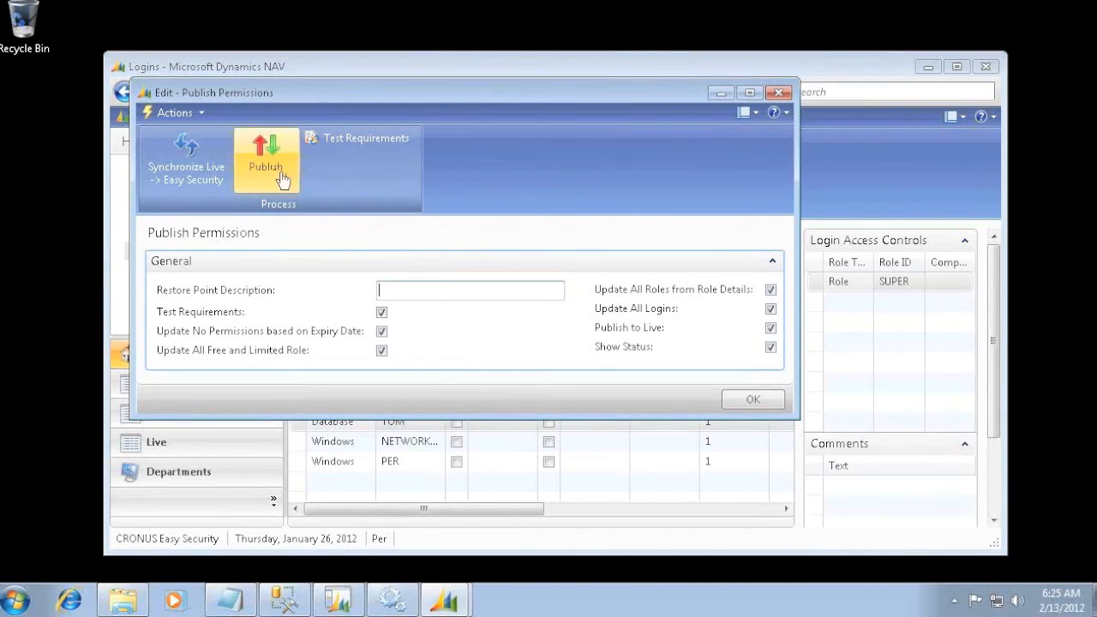
left_click(770, 348)
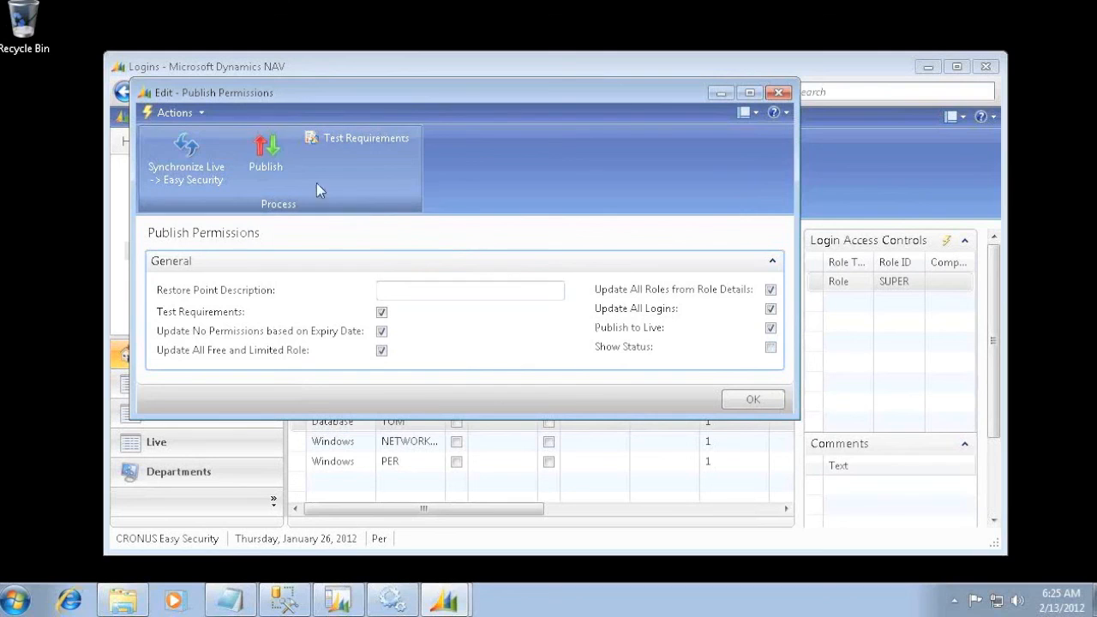
left_click(262, 164)
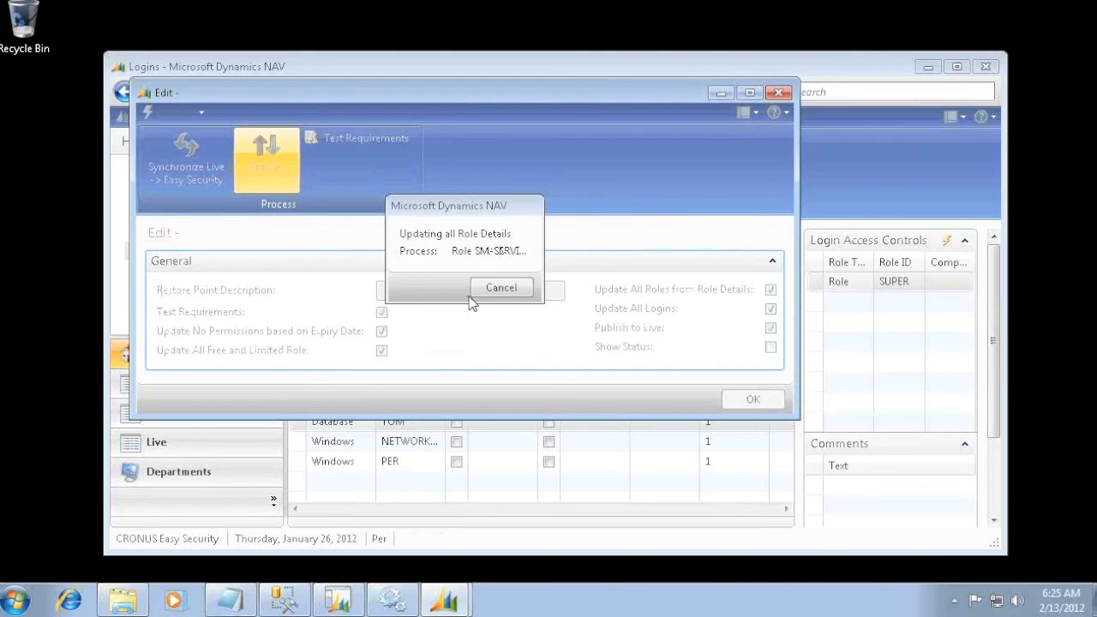
left_click(602, 289)
left_click(593, 288)
left_click(600, 287)
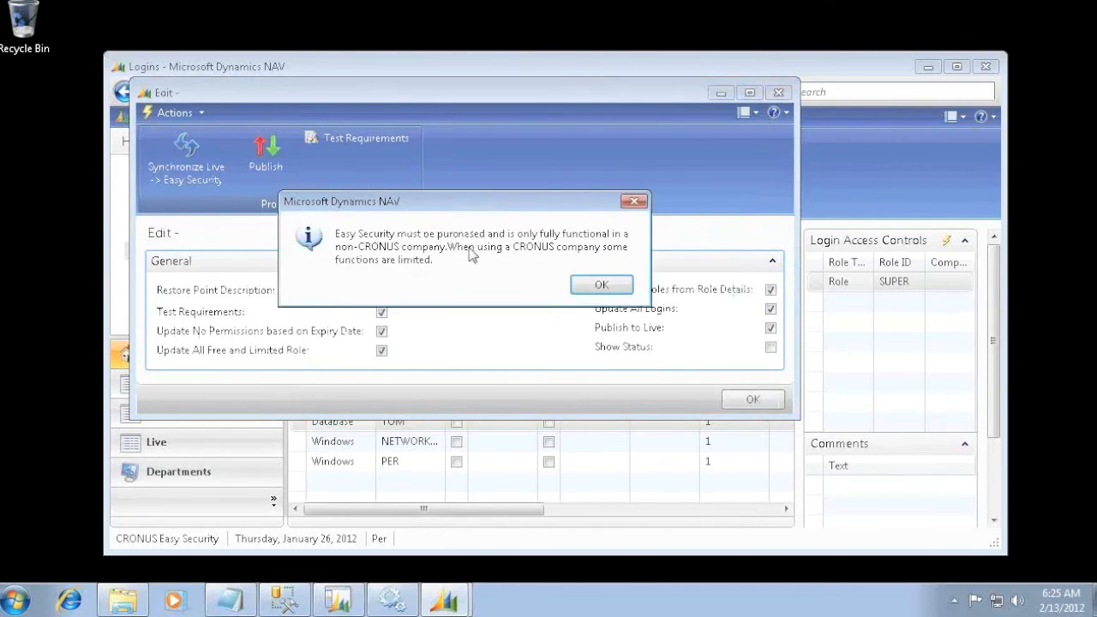
left_click(596, 286)
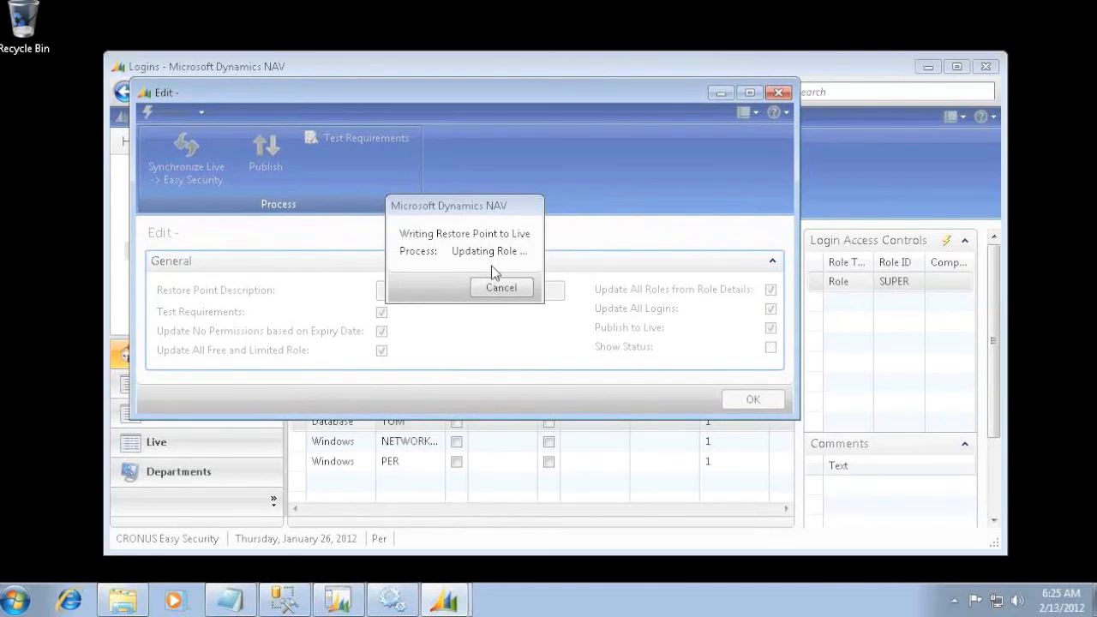
left_click(591, 278)
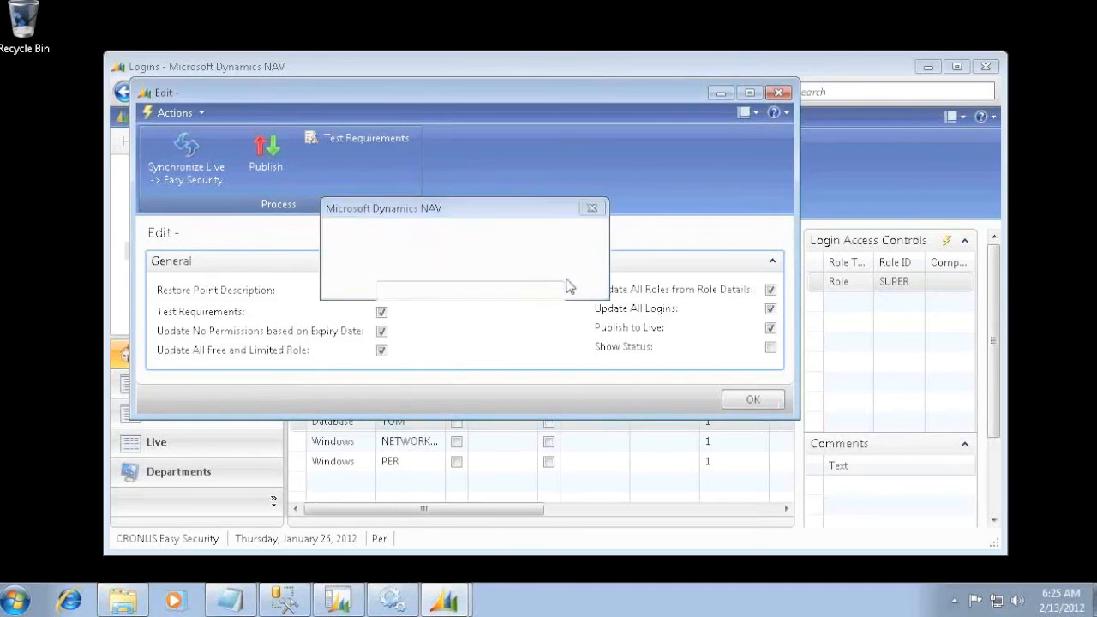
left_click(771, 397)
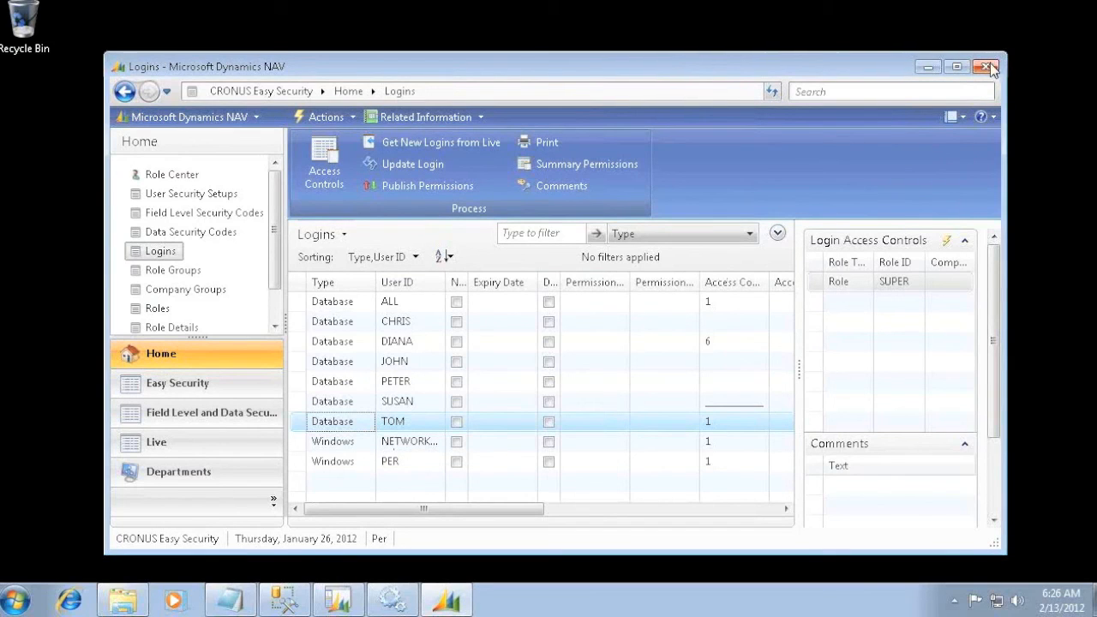
- Look through the Role Center, Field Level Security Codes and User Security Setups pages, and close the RoleTailored client
scroll(222, 308, "down", 1)
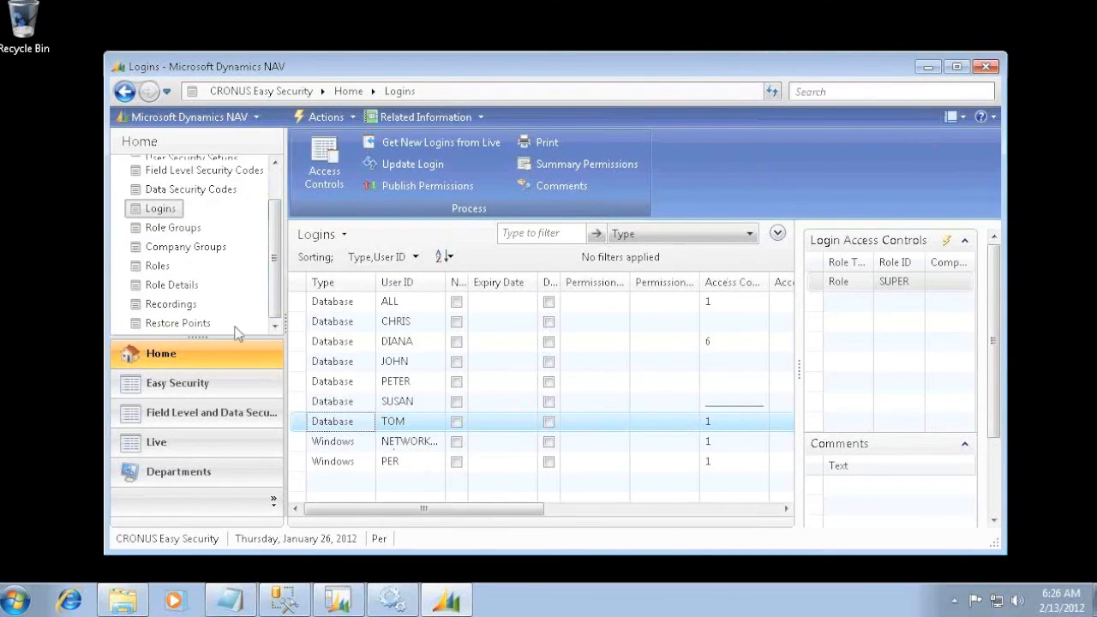
scroll(271, 214, "up", 1)
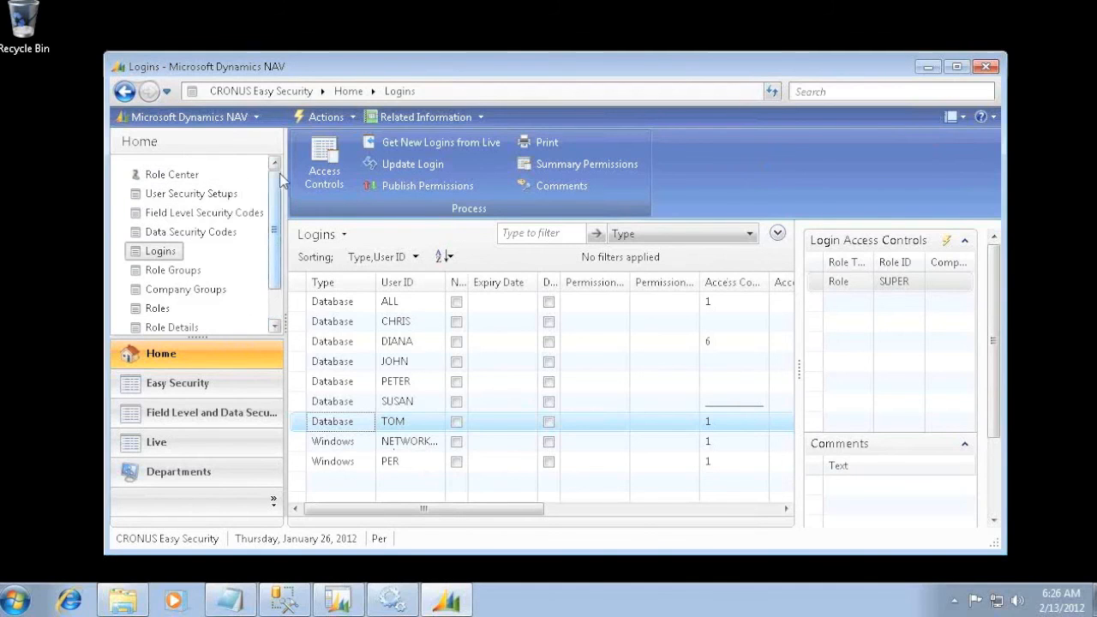
left_click(162, 175)
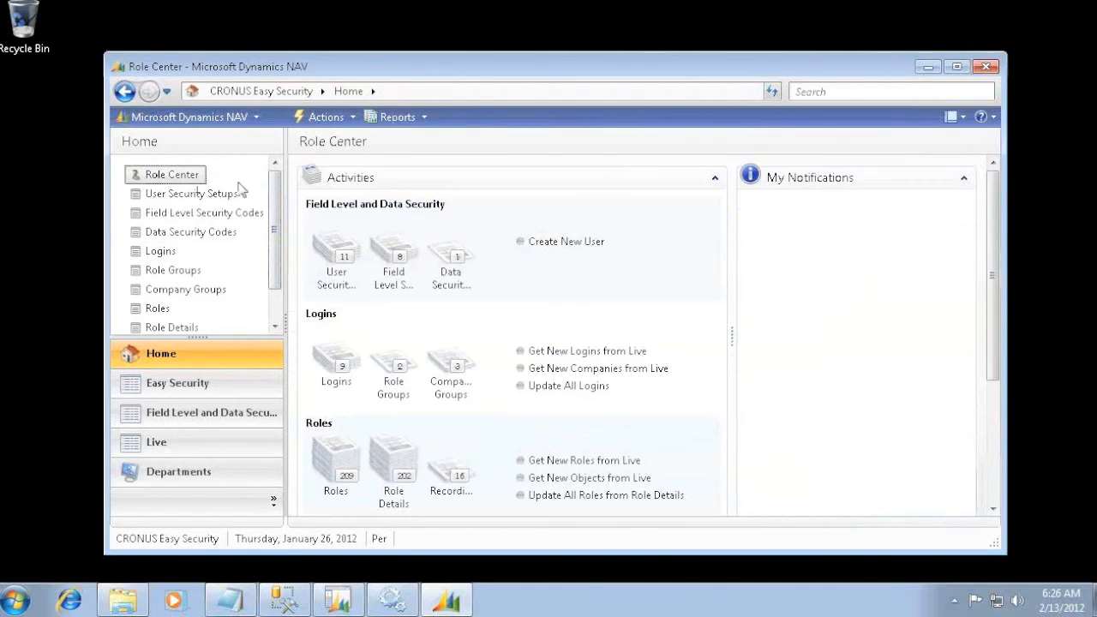
left_click(175, 220)
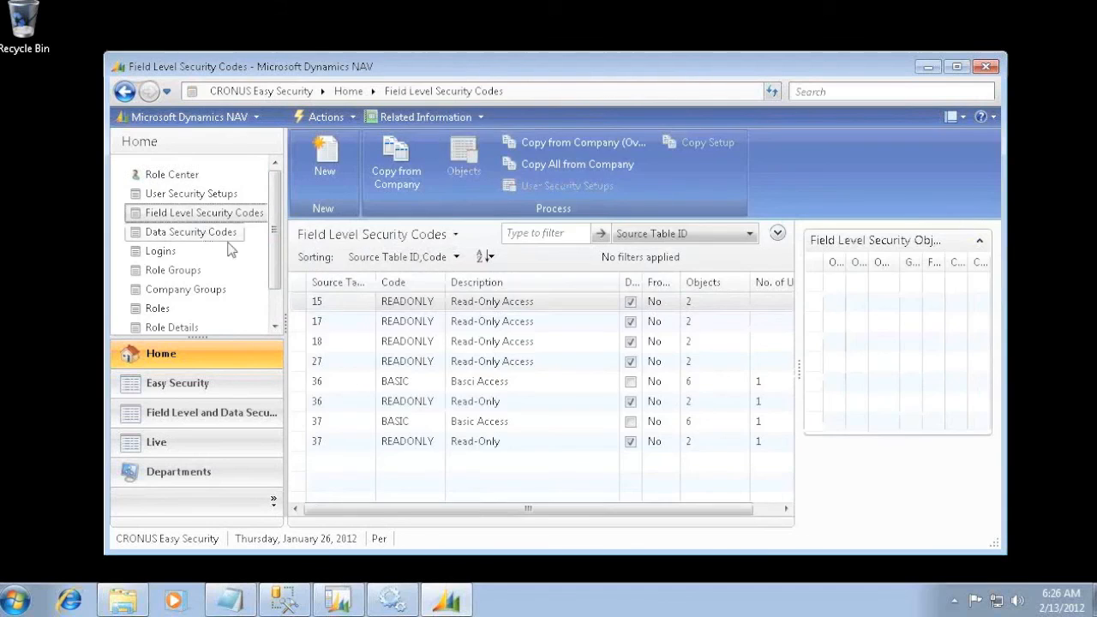
left_click(171, 196)
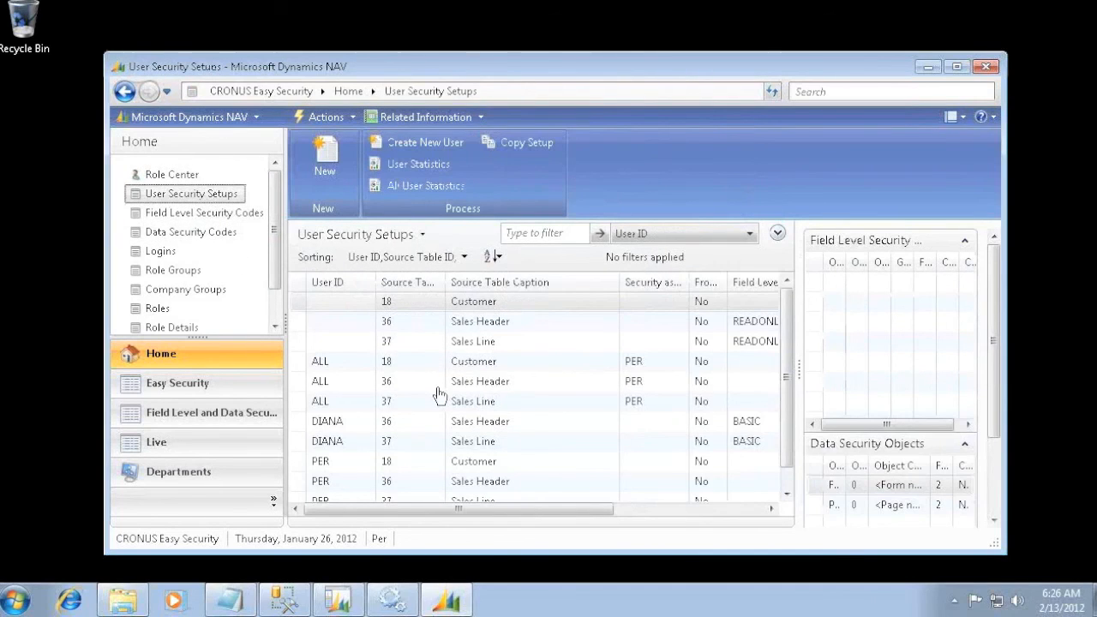
left_click(986, 67)
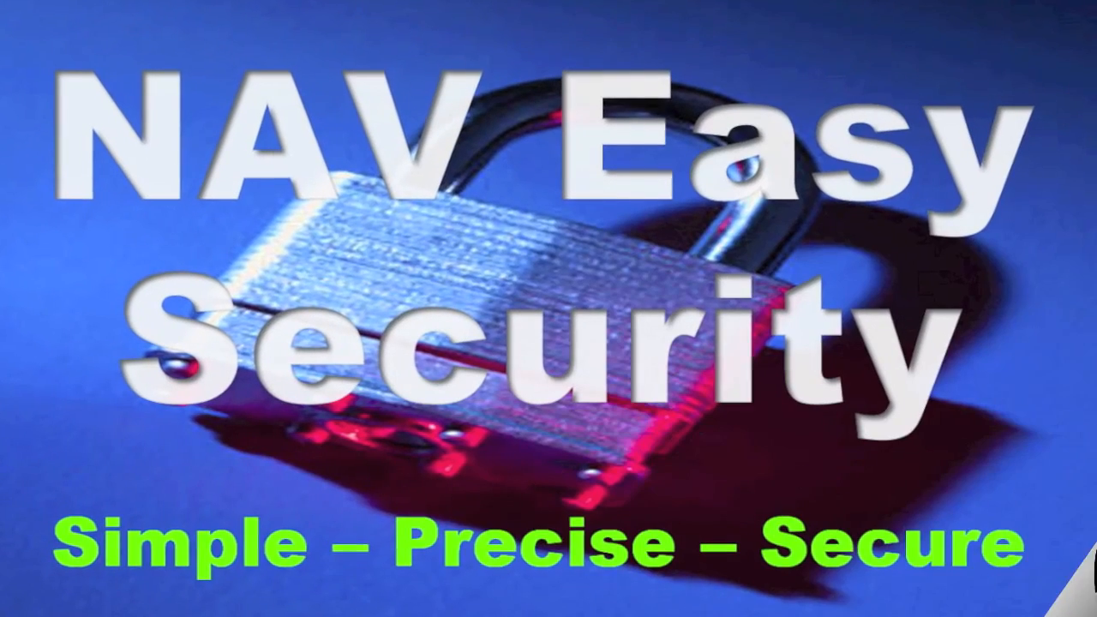